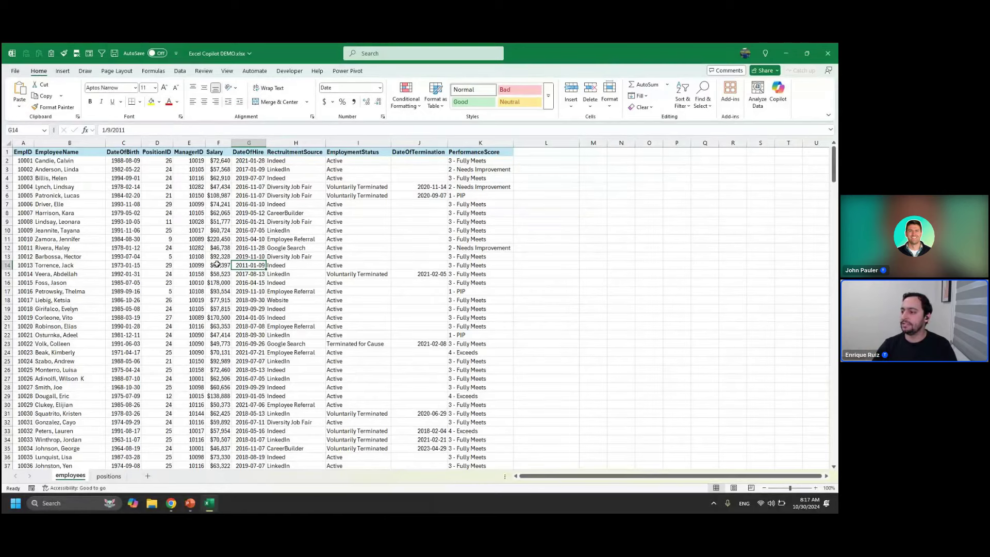
- Review the employees and positions sheets, including the PositionID column that links them
scroll(217, 264, down, 3)
scroll(222, 315, up, 3)
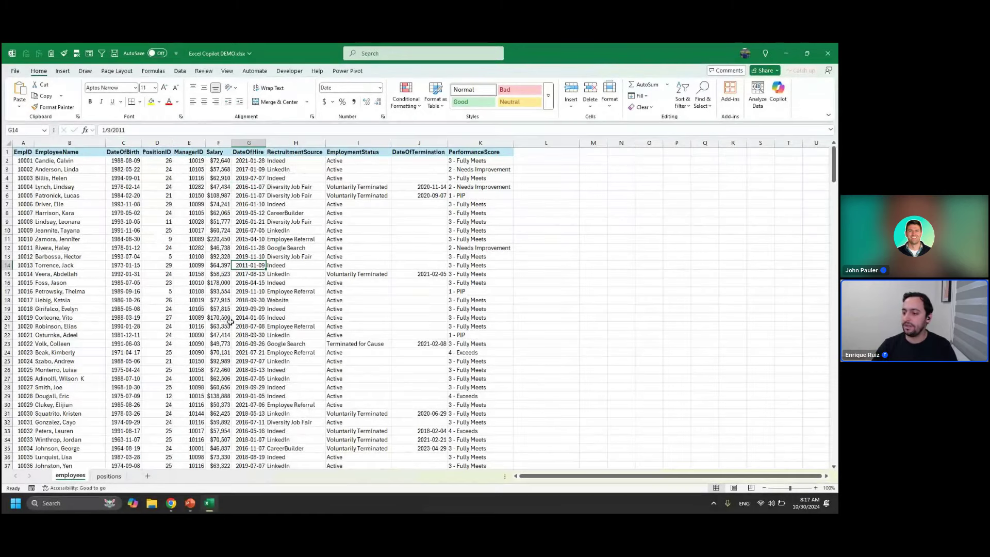
key(ctrl+Page_Down)
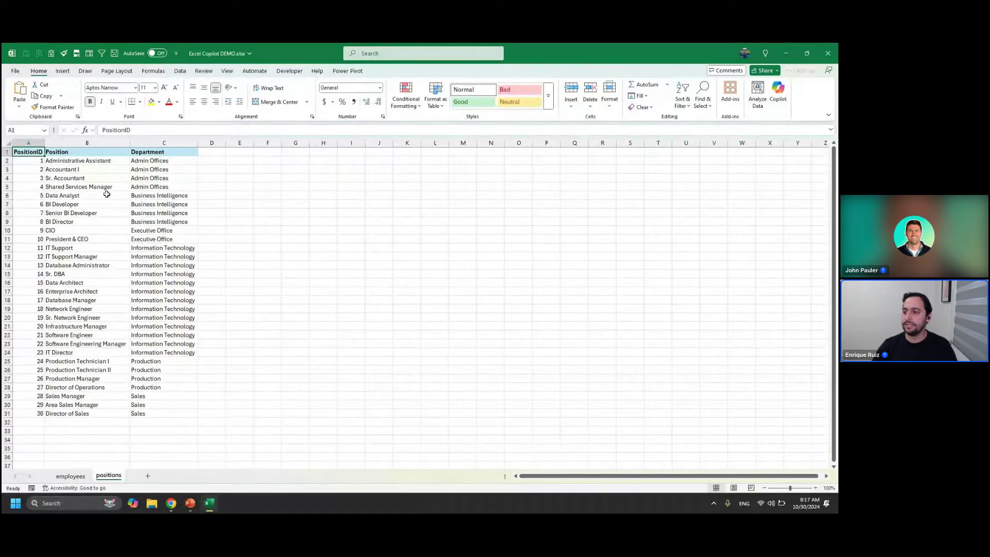
click(70, 476)
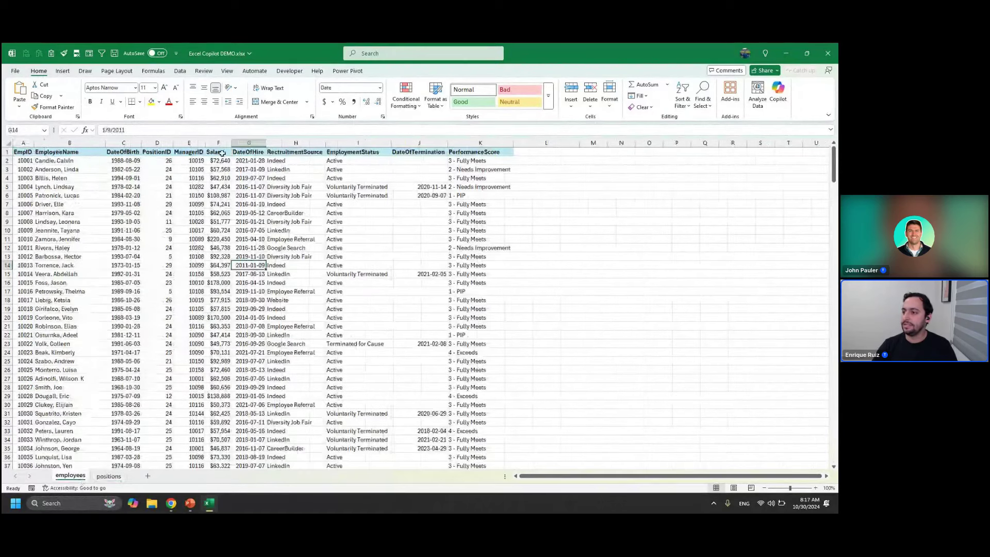
drag(156, 151, 155, 273)
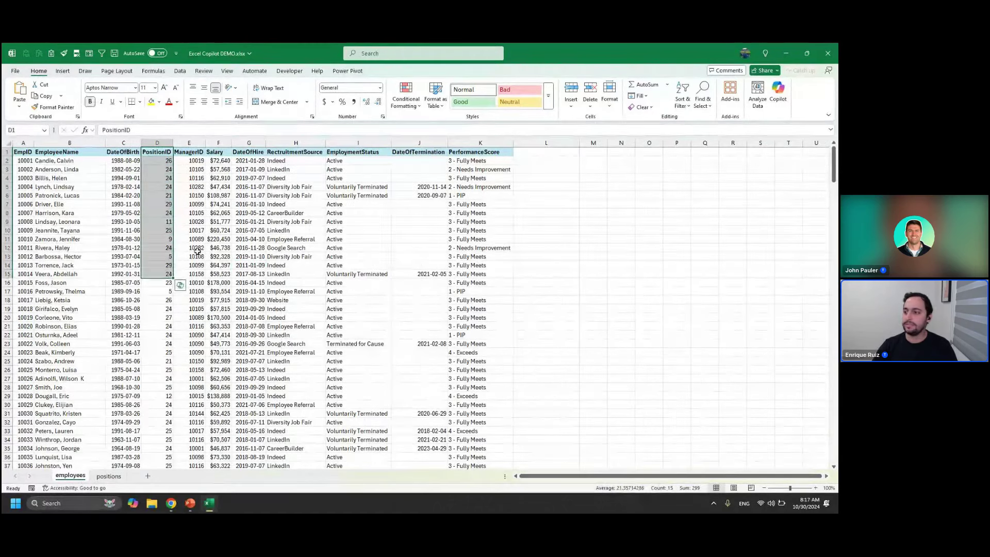
click(249, 231)
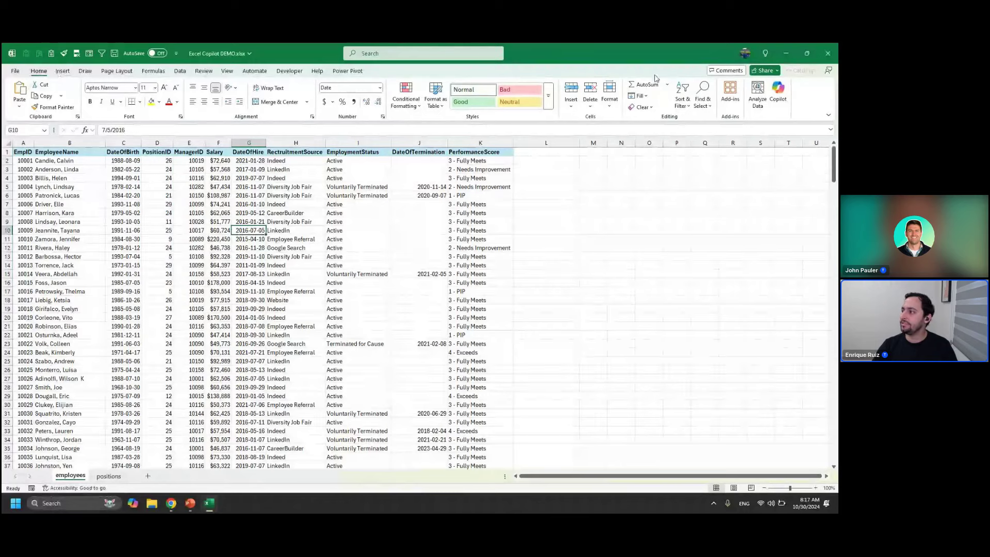
- Open Copilot and turn on AutoSave by uploading the workbook to the personal OneDrive
click(777, 100)
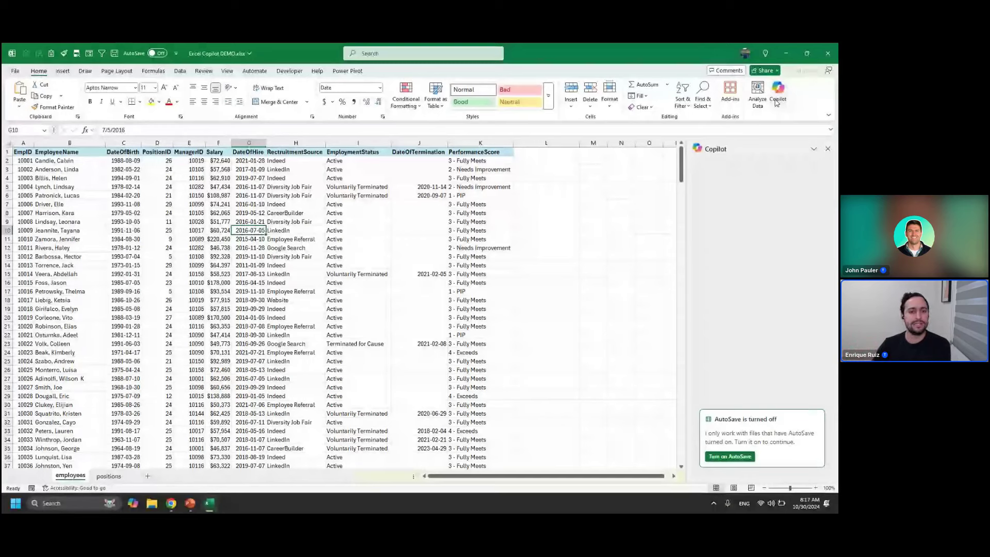
click(741, 457)
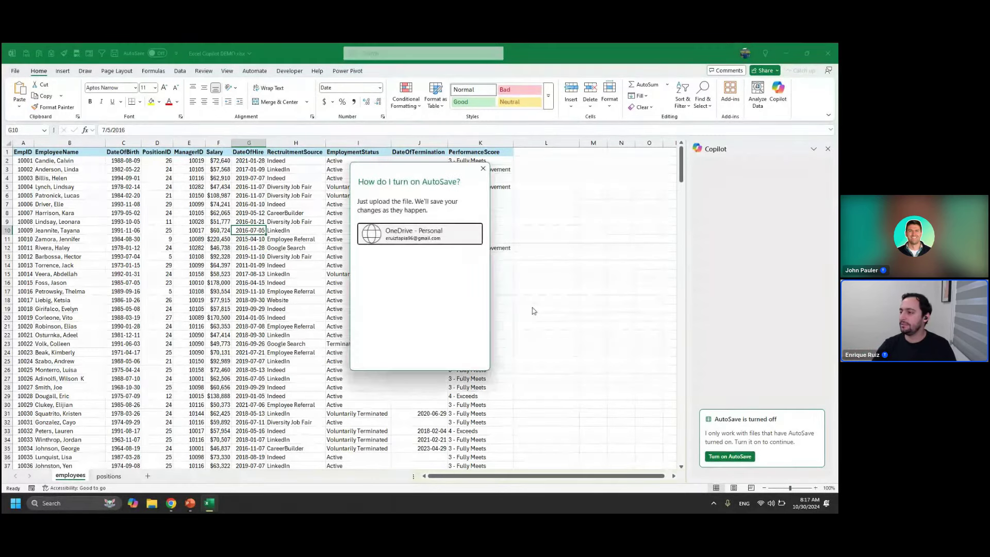
click(431, 242)
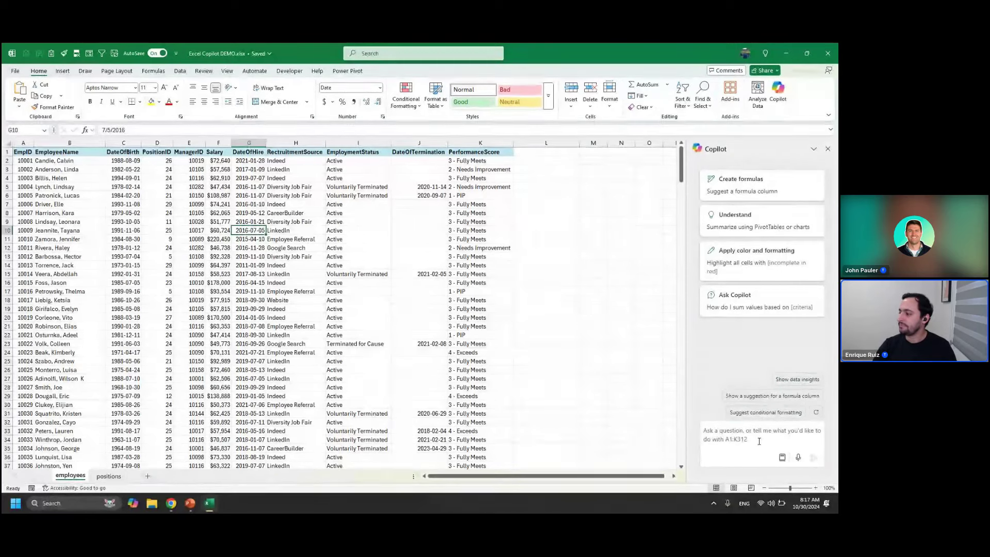
- Ask Copilot to suggest a formula column, review it, and insert the suggested Years of Service column
click(756, 399)
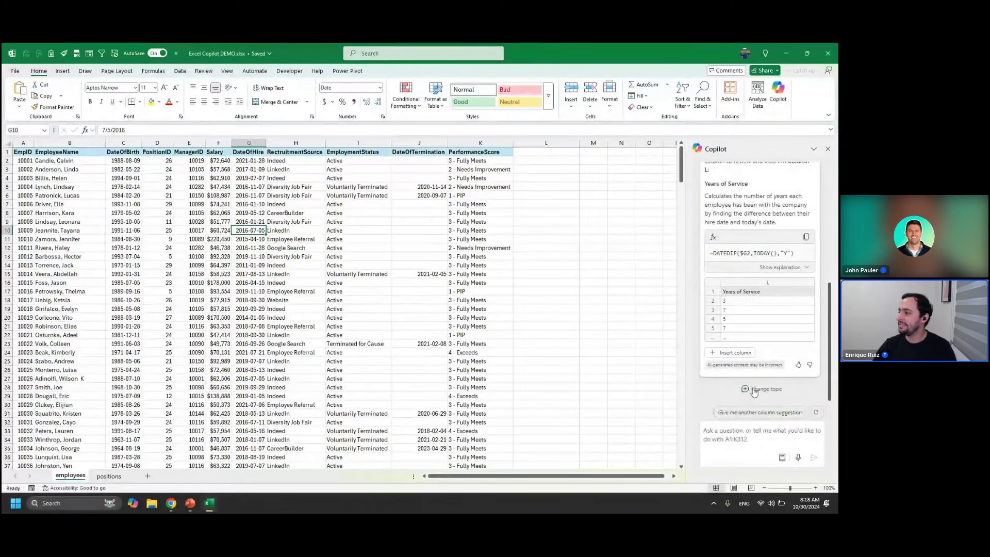
scroll(753, 392, up, 1)
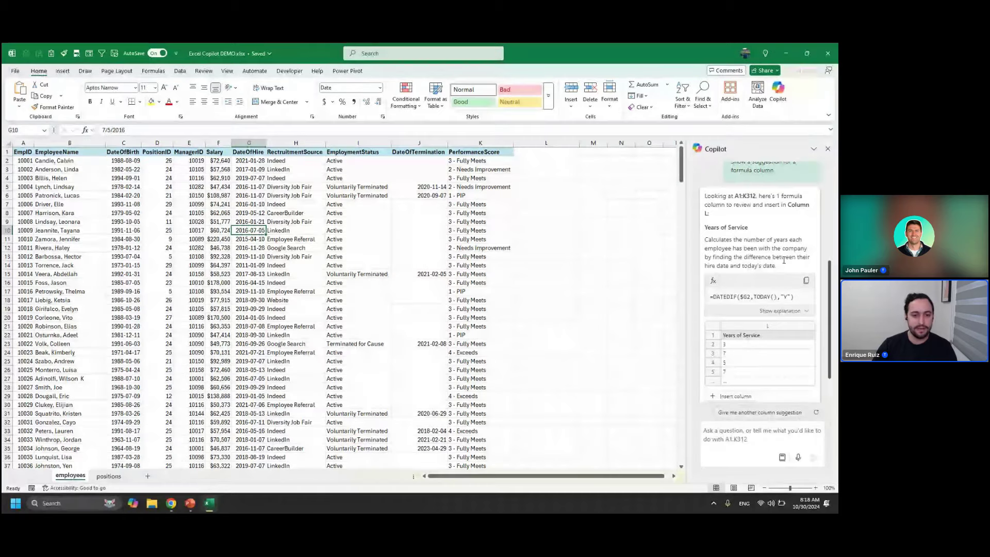
scroll(764, 258, down, 2)
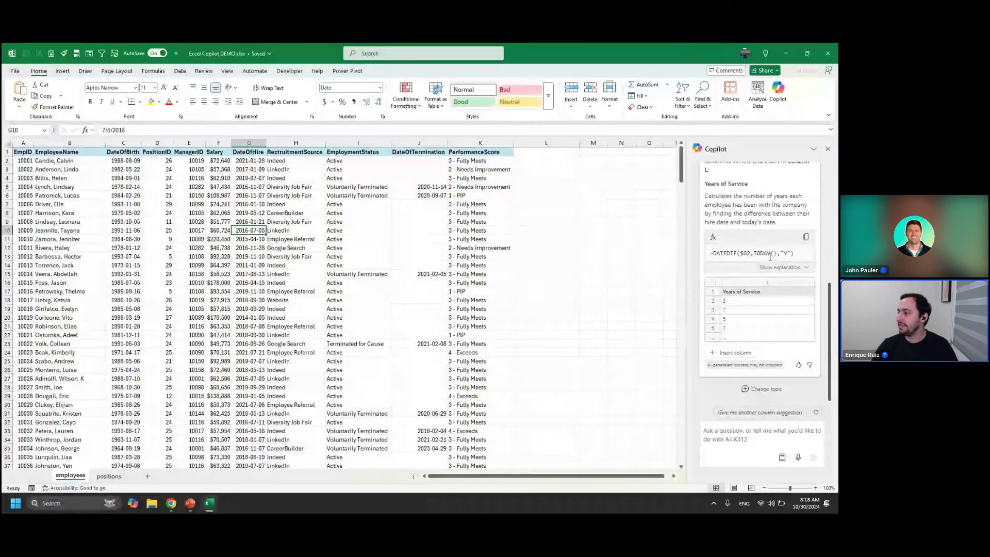
click(743, 353)
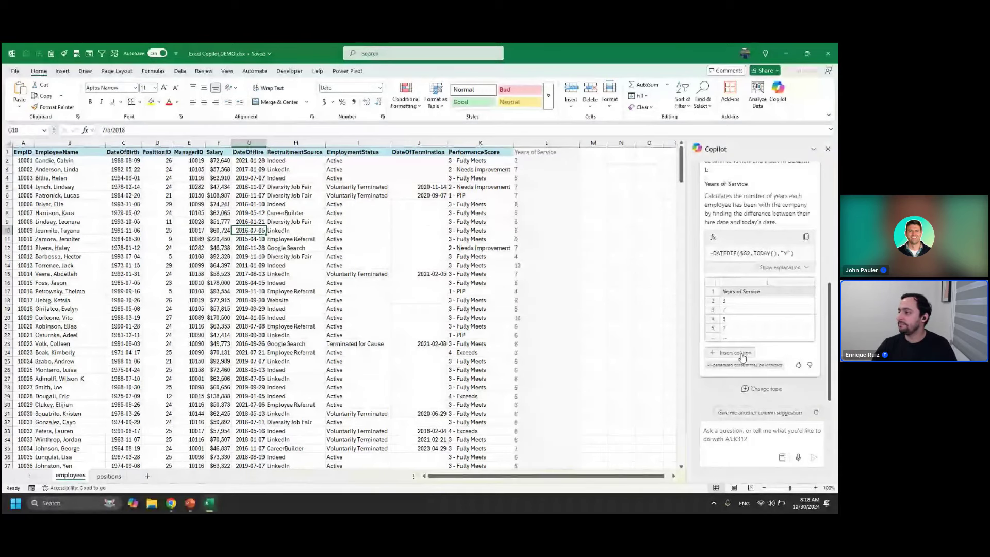
- Examine the Years of Service formula in cell L2 and the DateOfHire cell G2 that it references
click(553, 161)
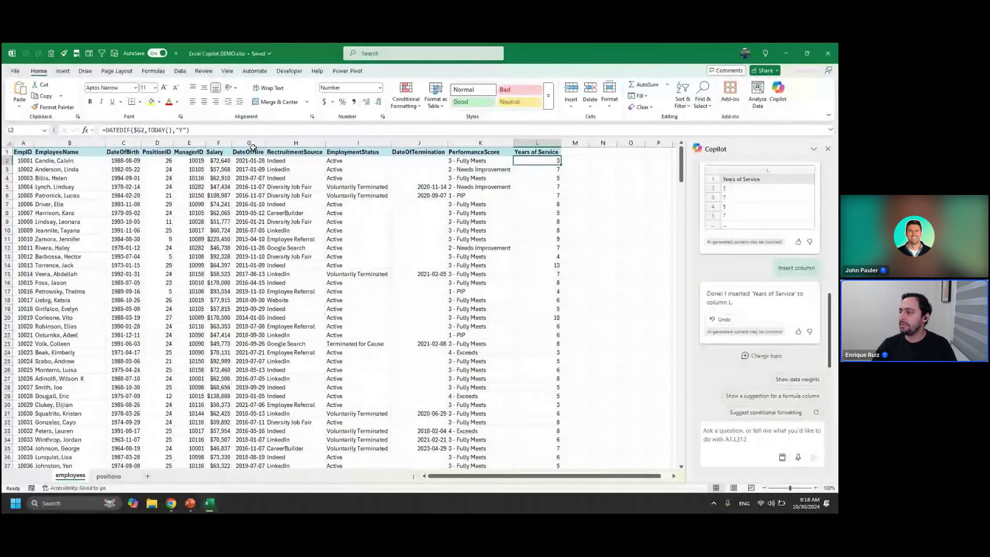
click(252, 161)
click(536, 161)
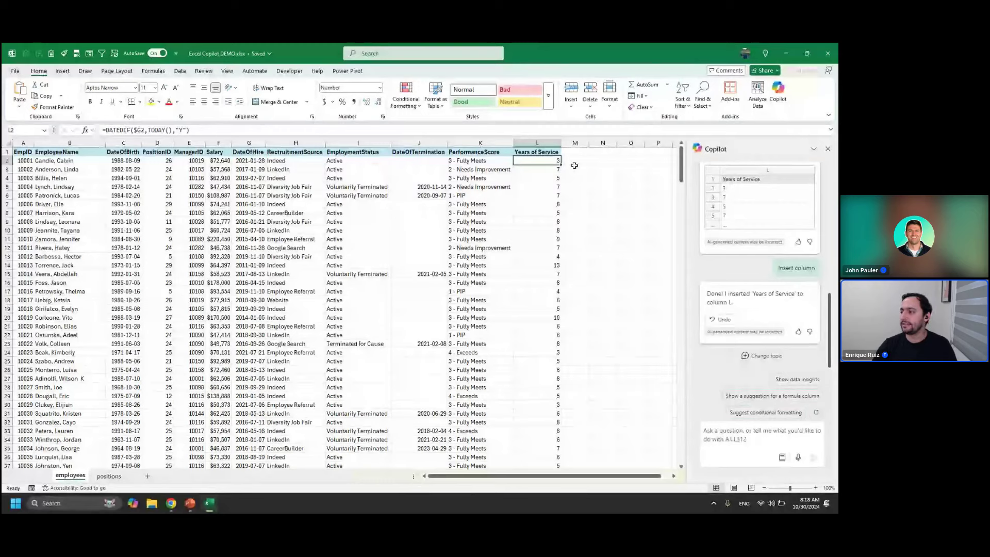
- Look for the DATEDIF function in the suggestions for "=date" in cell N3 and among the Date & Time functions
click(599, 169)
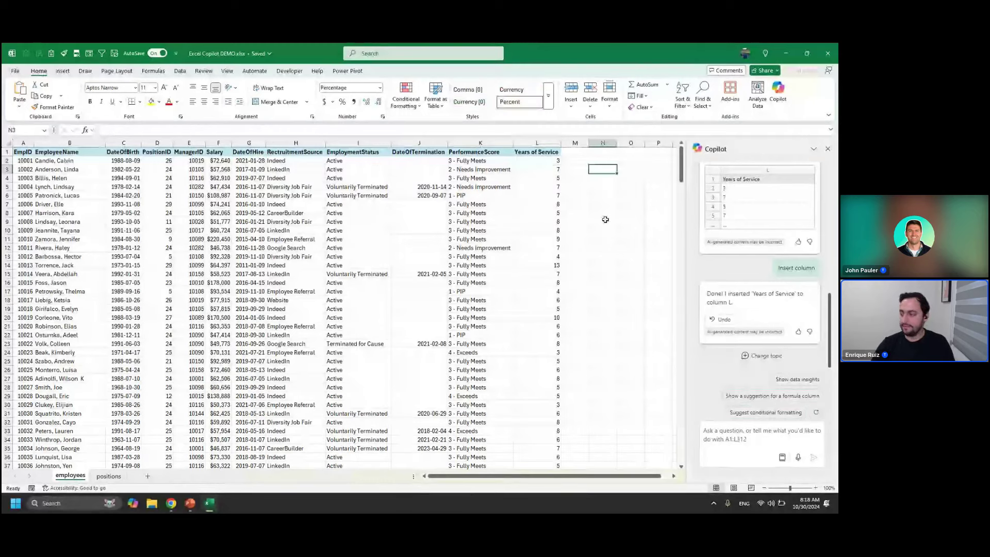
text(=date)
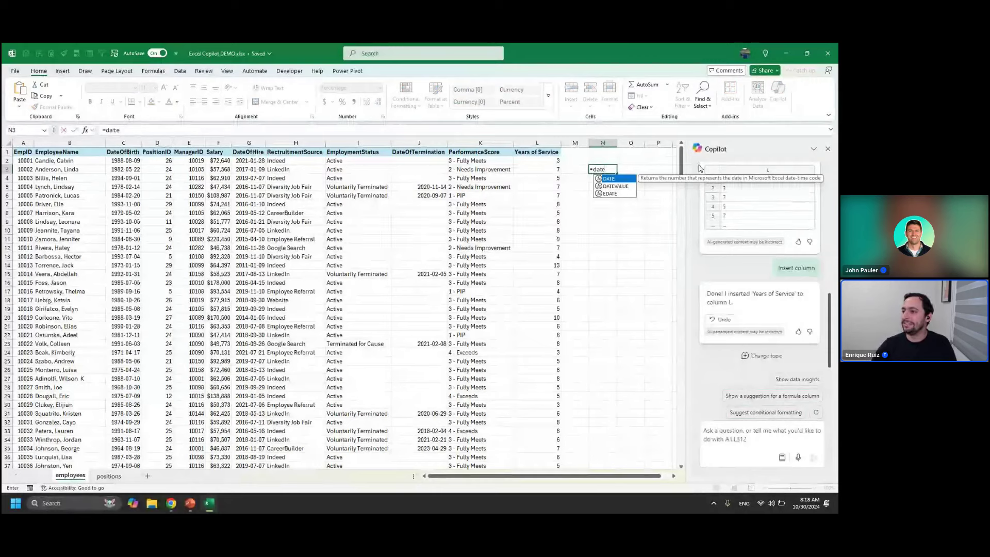
key(Escape)
click(153, 71)
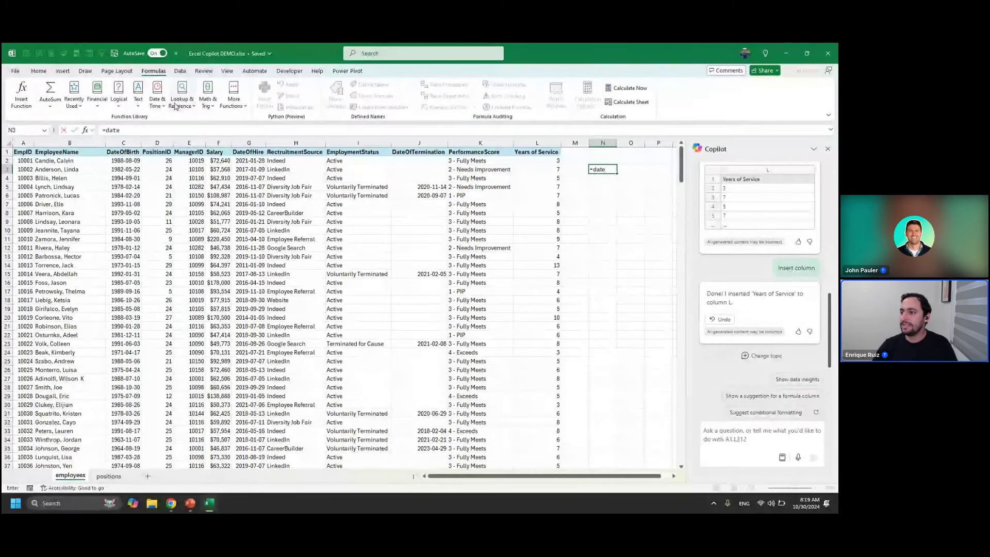
click(157, 102)
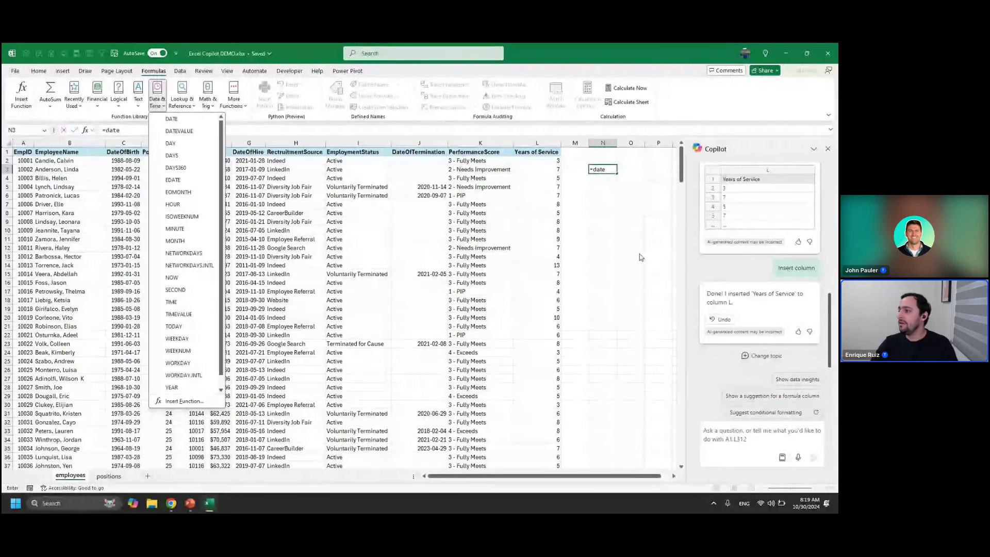
key(Escape)
key(Escape)
- Compare the hire and termination dates of the terminated employee in row 5 with the Years of Service formula in L5
scroll(760, 258, up, 2)
click(254, 188)
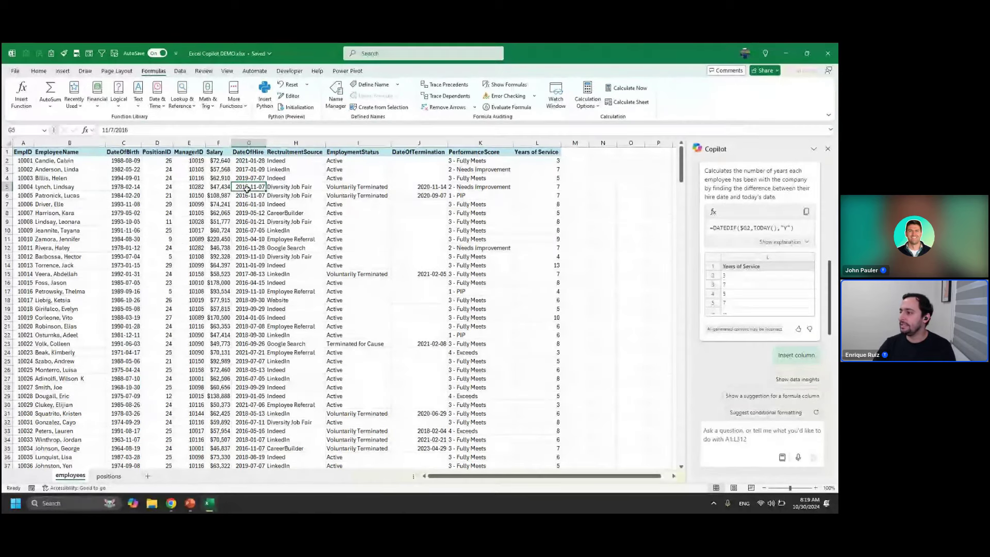
drag(251, 186, 394, 189)
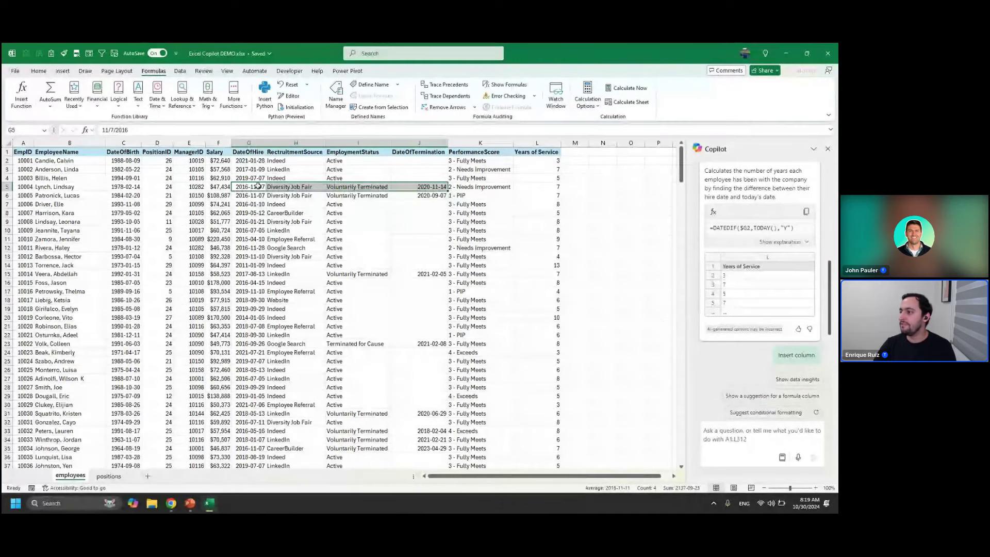
click(525, 189)
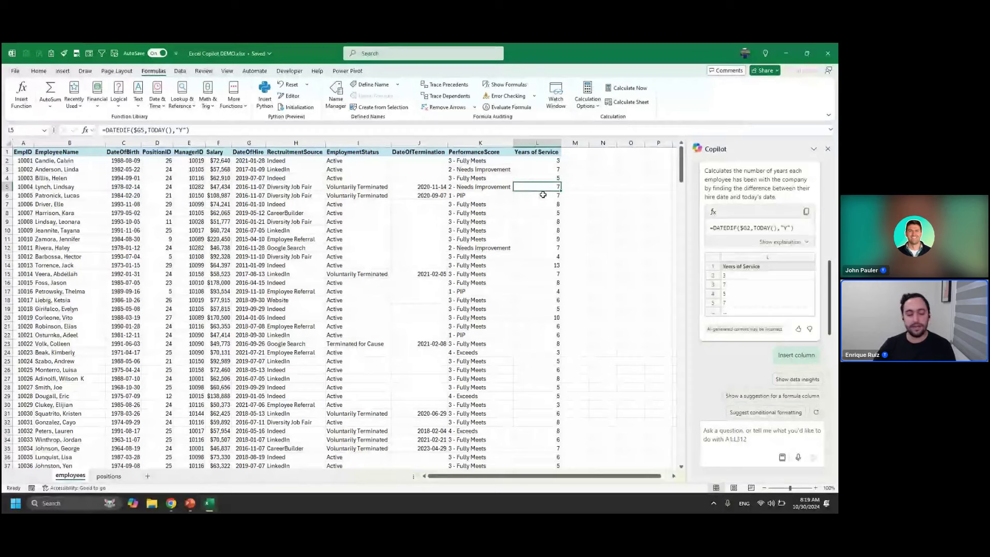
- Ask Copilot to update the "Years of Service" column so that it uses TODAY for active employees and "DateOfTermination" for inactive employees
click(715, 436)
text(Can you up)
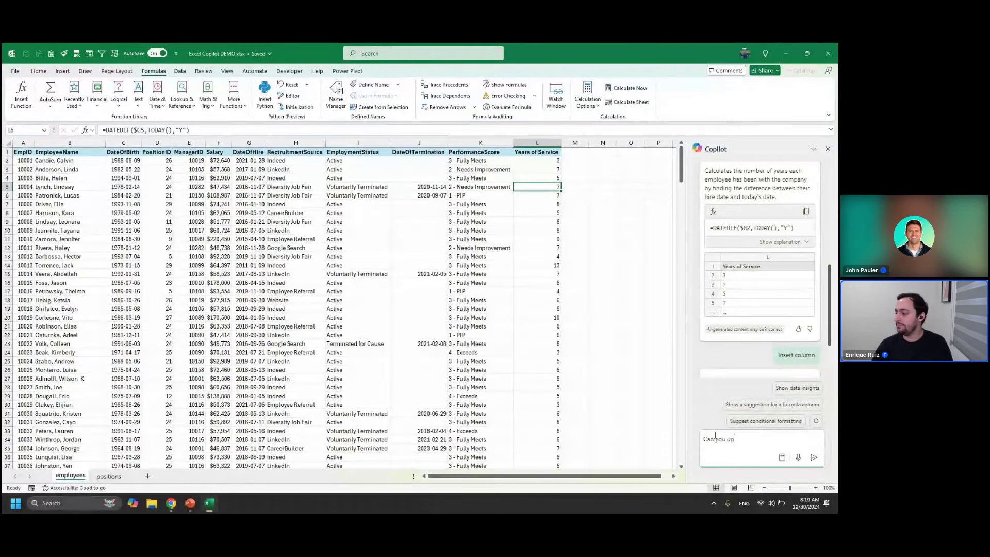
text(date the "Years)
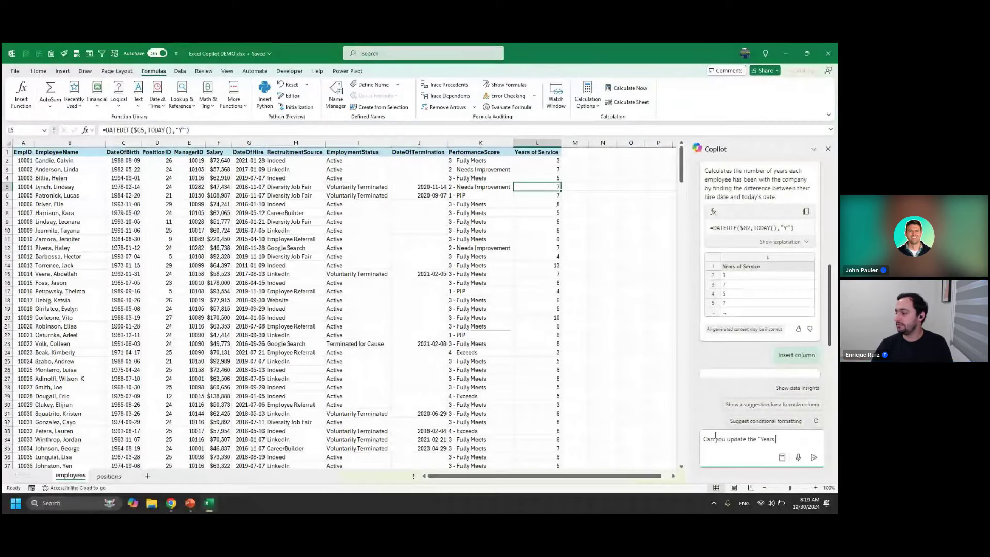
text( of Service" column )
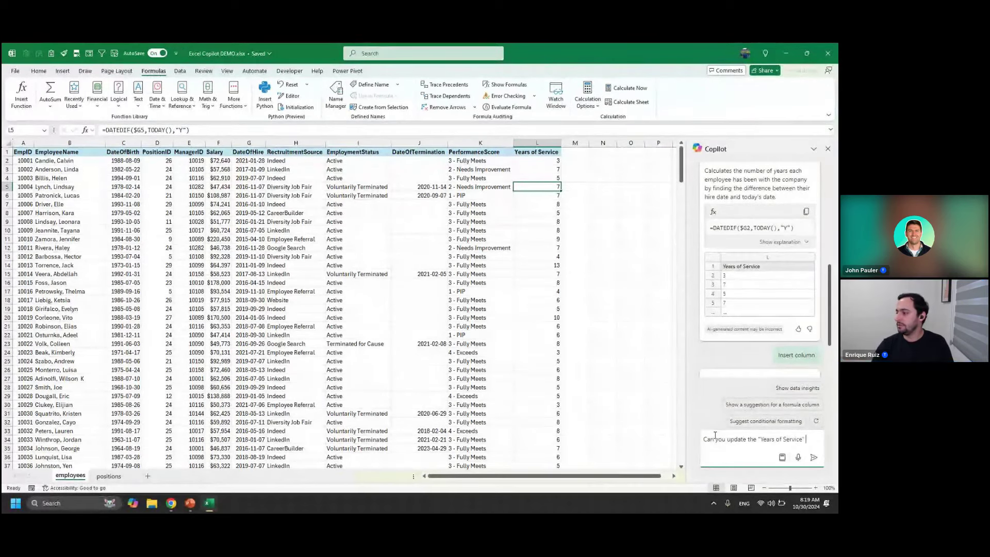
text(so tha)
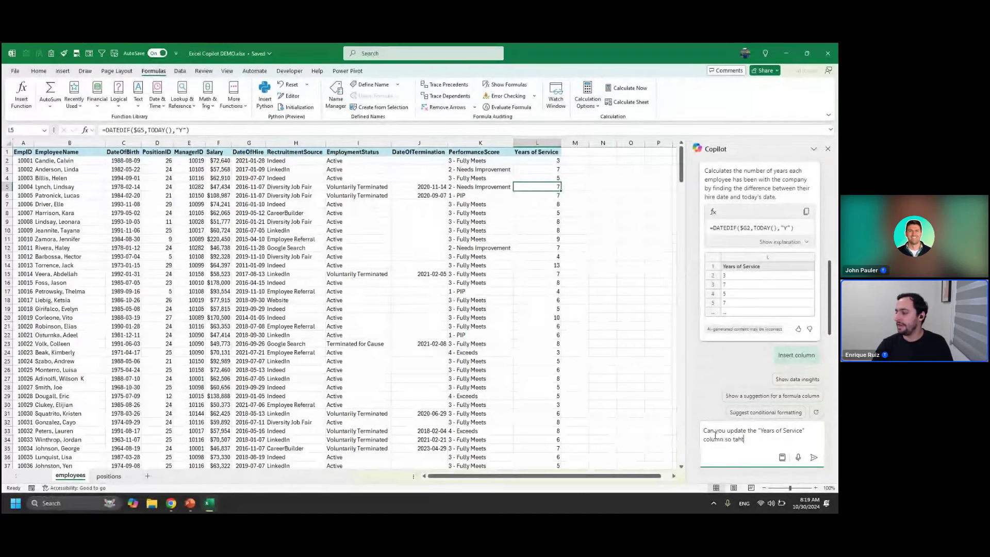
text(t it u)
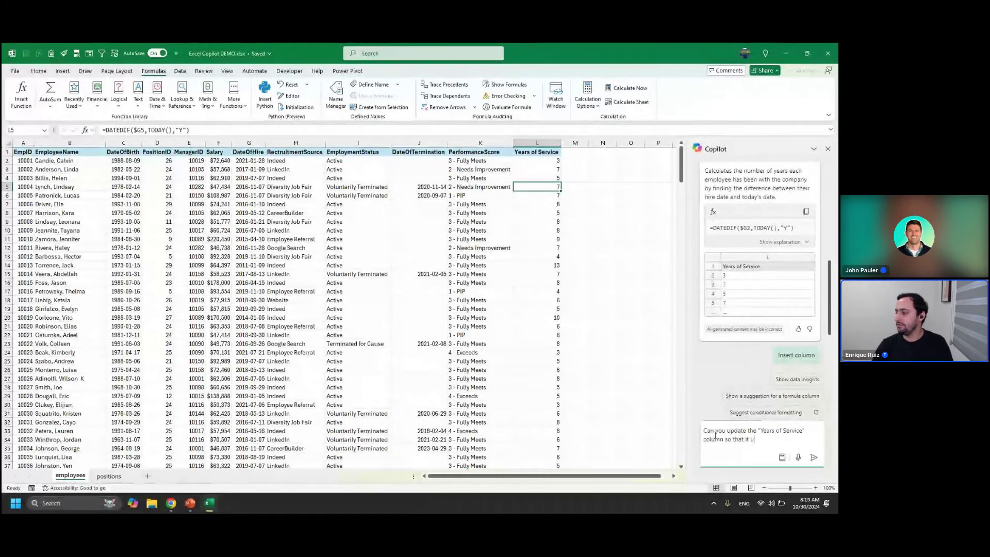
text(ses TODAY)
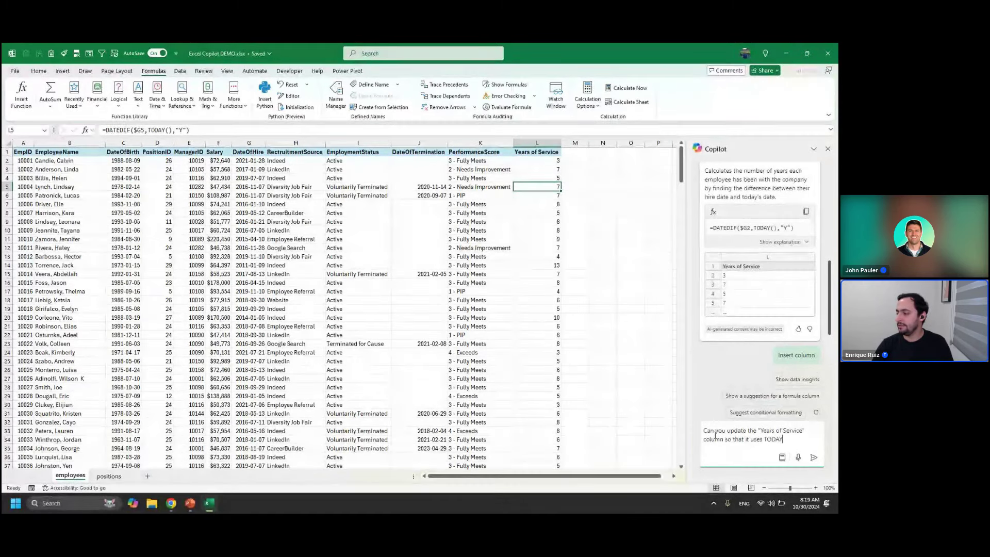
text( for active )
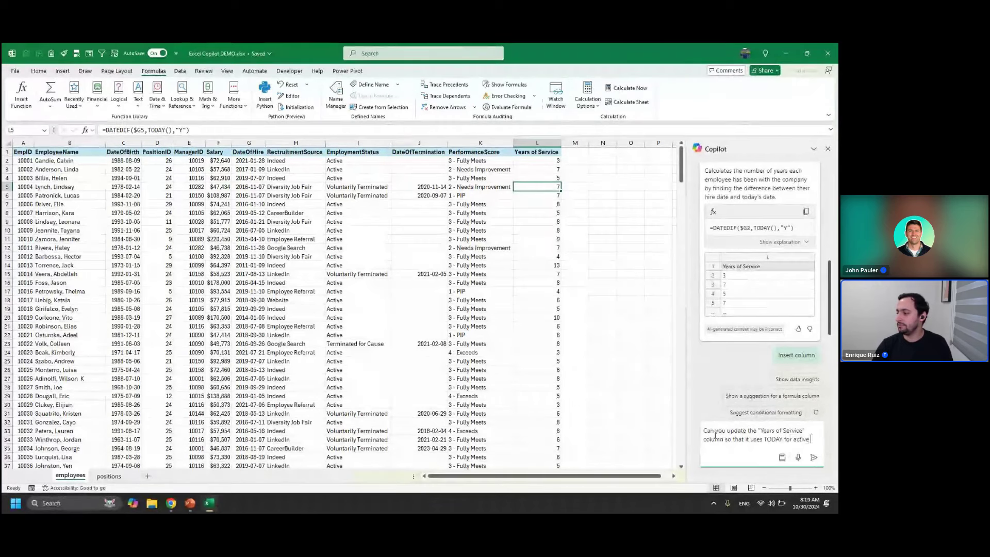
text(employees and)
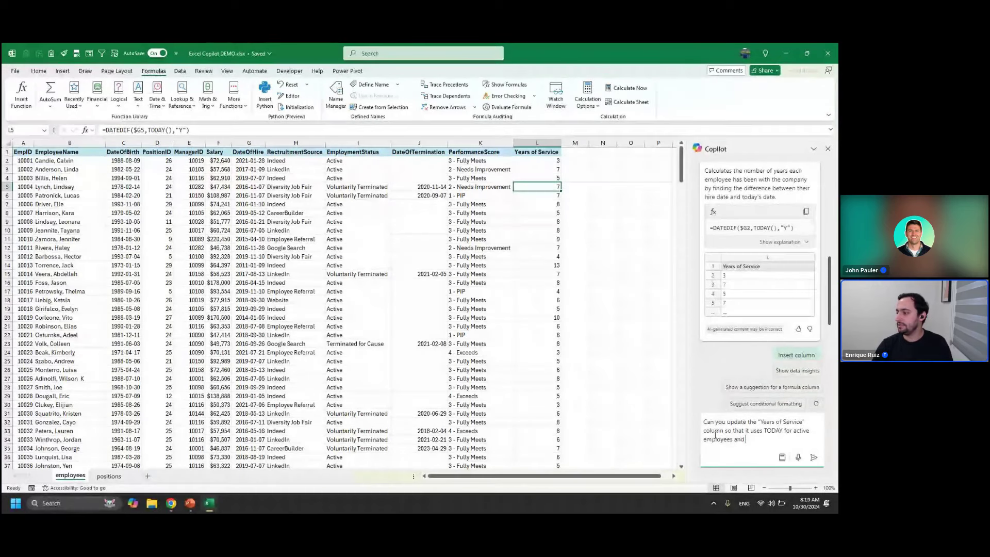
text( DateO)
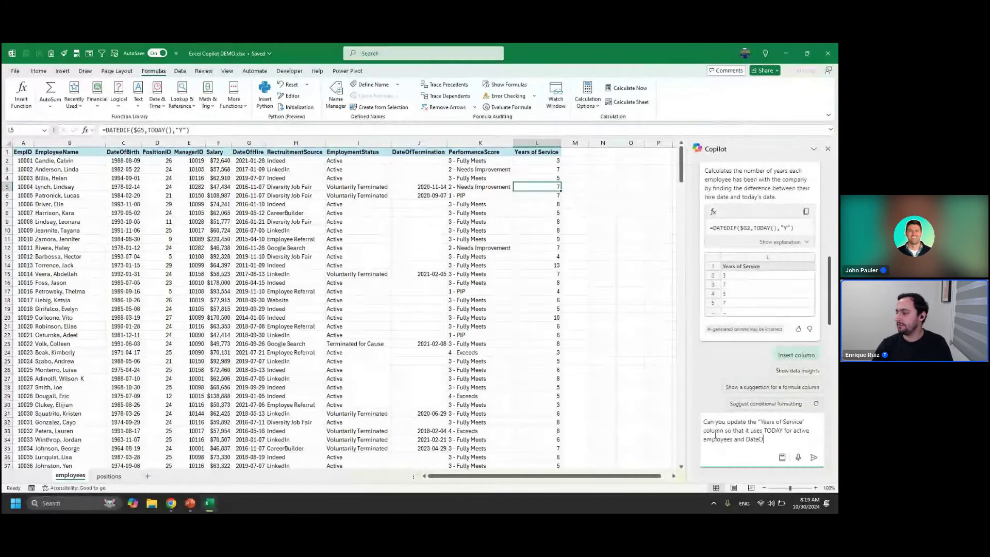
text(fTermination)
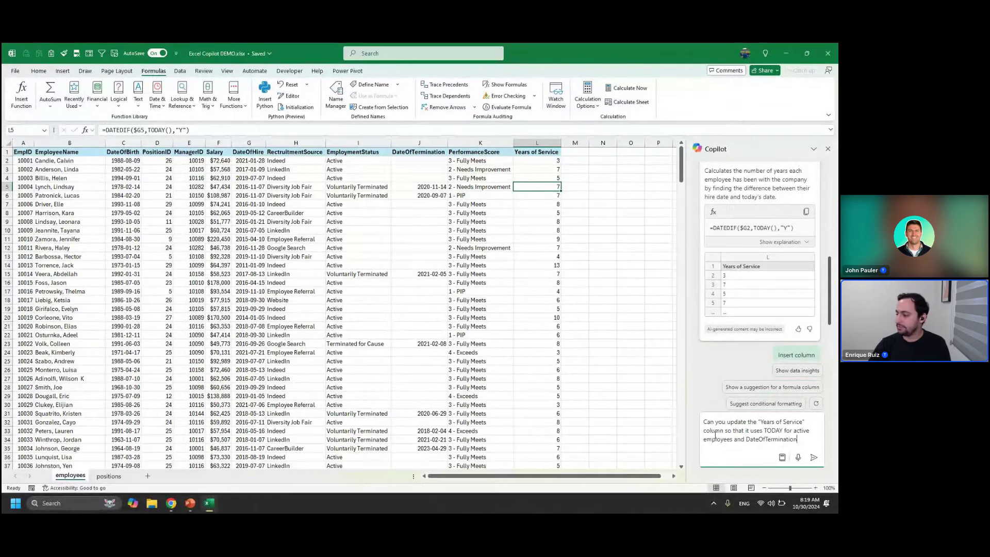
text(")
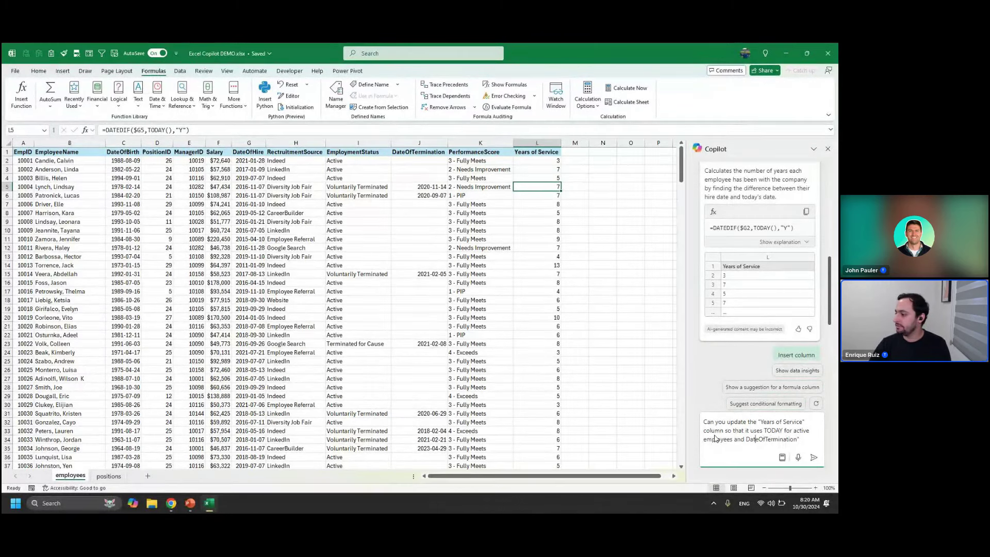
text(")
key(End)
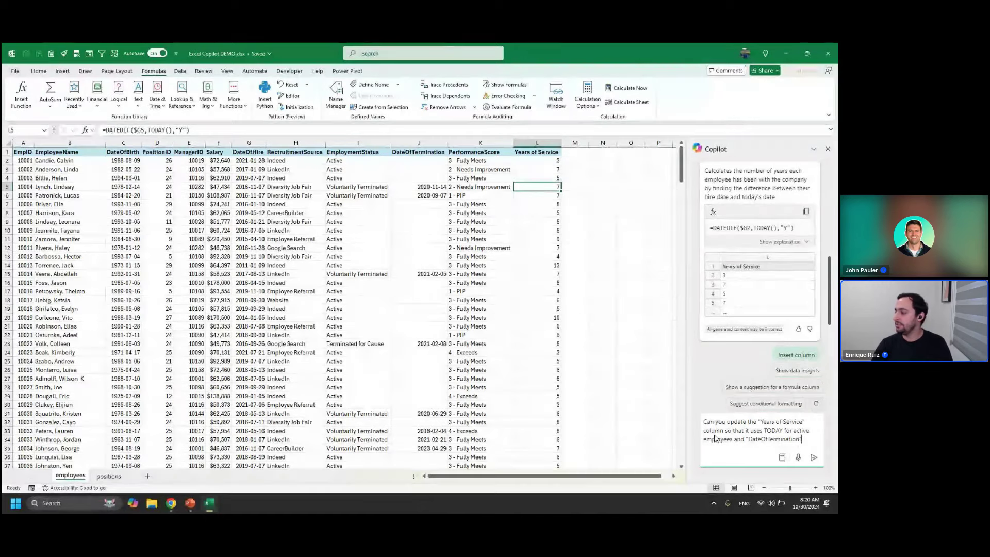
text(for )
text(inactive empo)
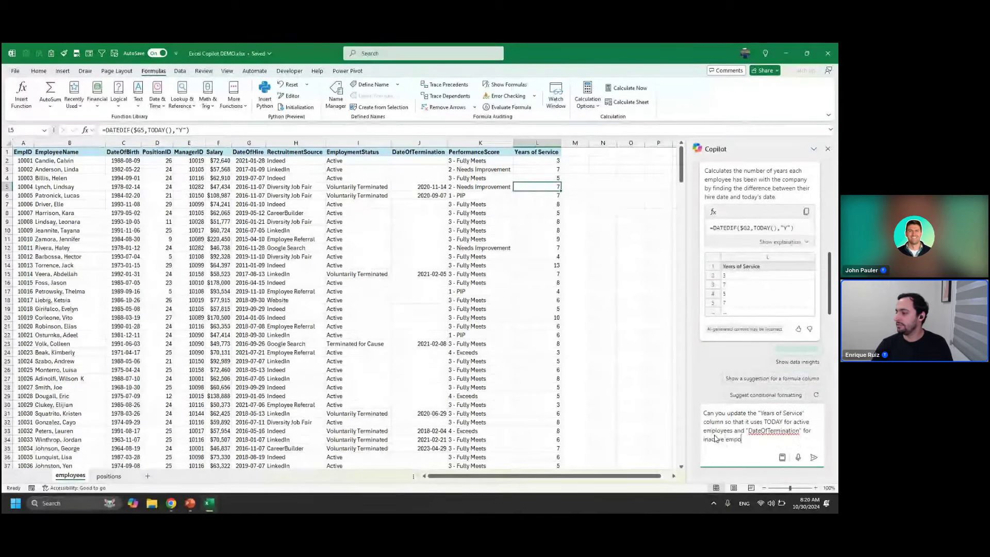
key(BackSpace)
text(loyees.)
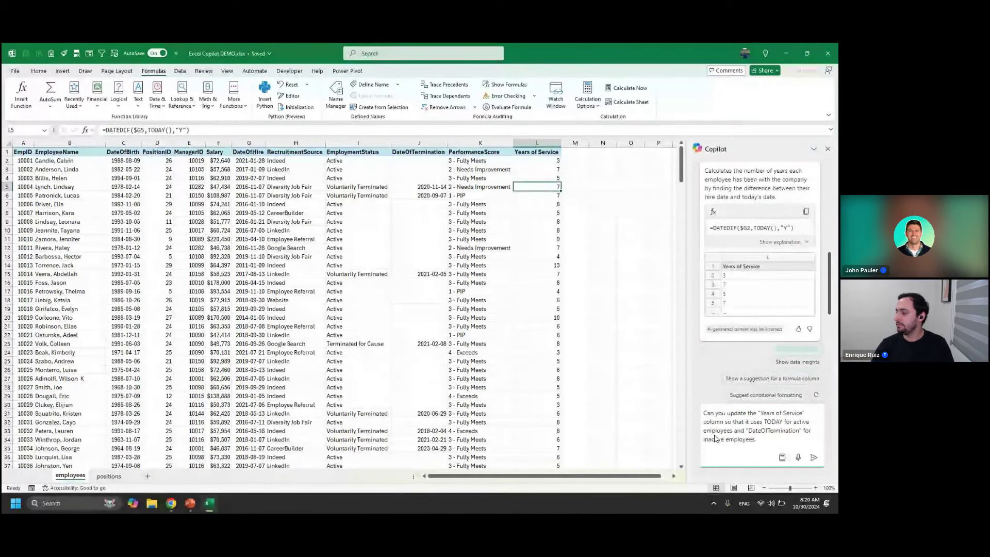
key(Return)
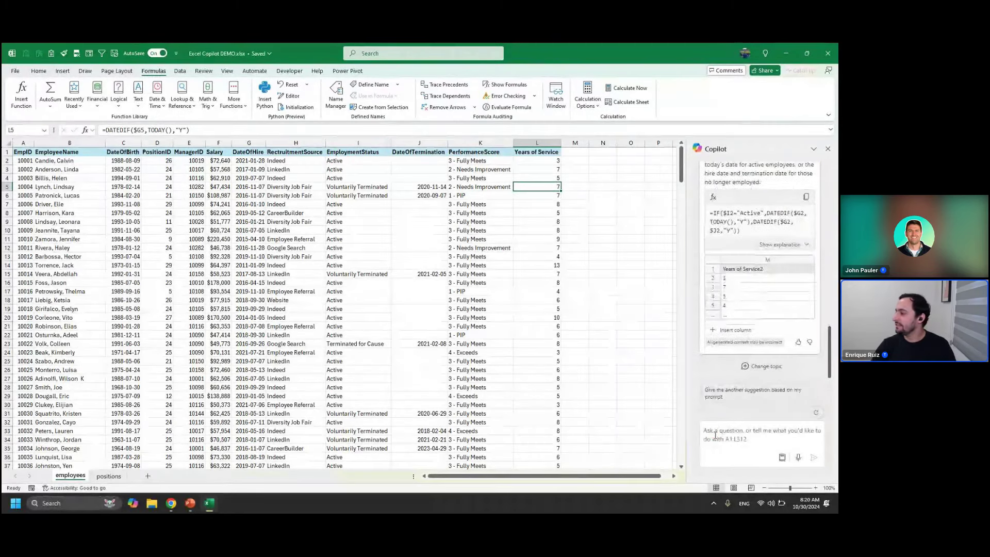
- Review Copilot's suggested Years of Service2 formula together with its full explanation
scroll(770, 321, up, 1)
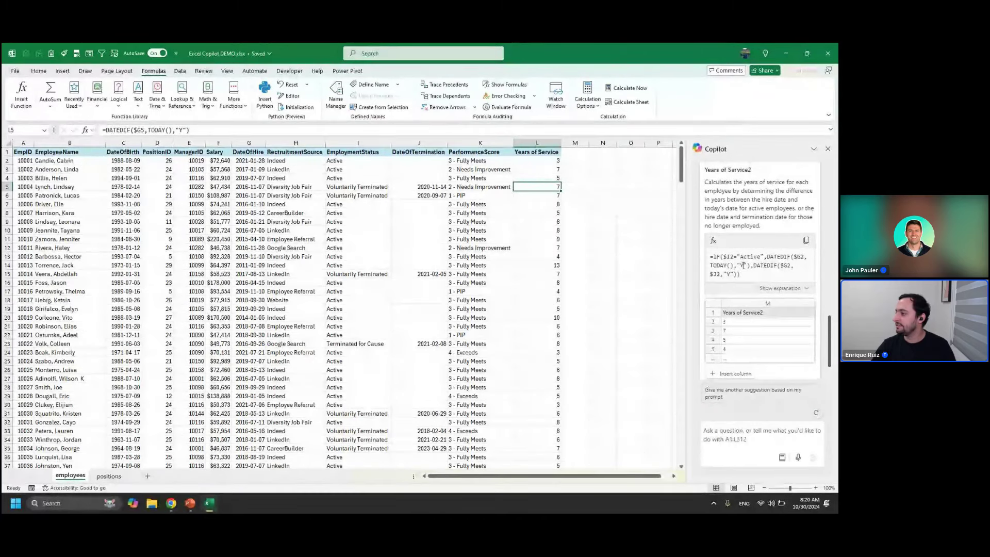
click(791, 290)
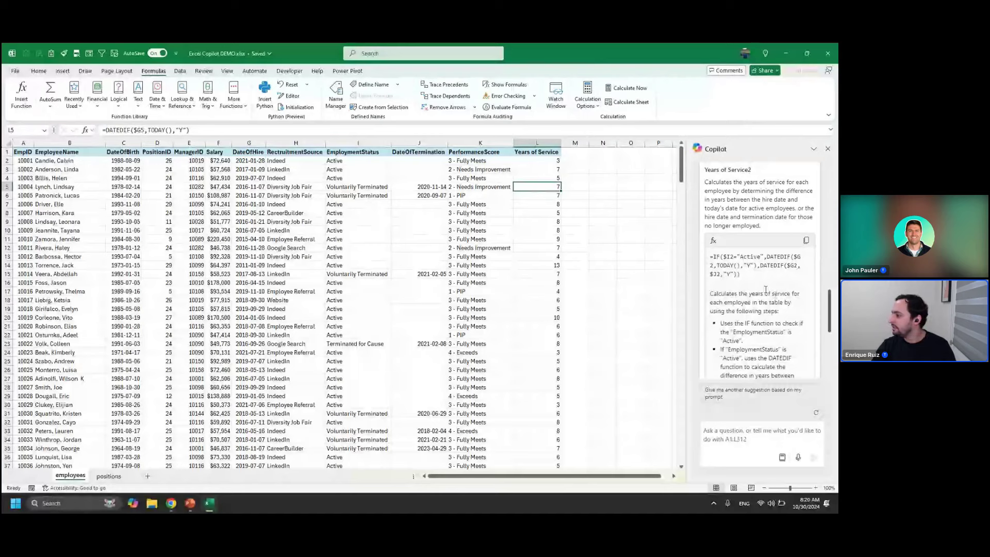
scroll(766, 290, down, 3)
scroll(768, 291, down, 3)
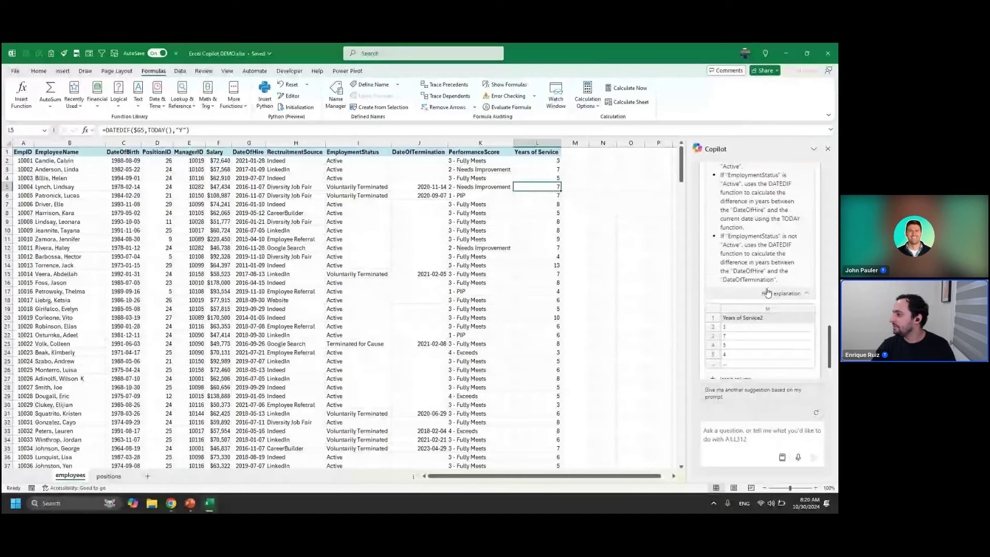
scroll(768, 293, up, 3)
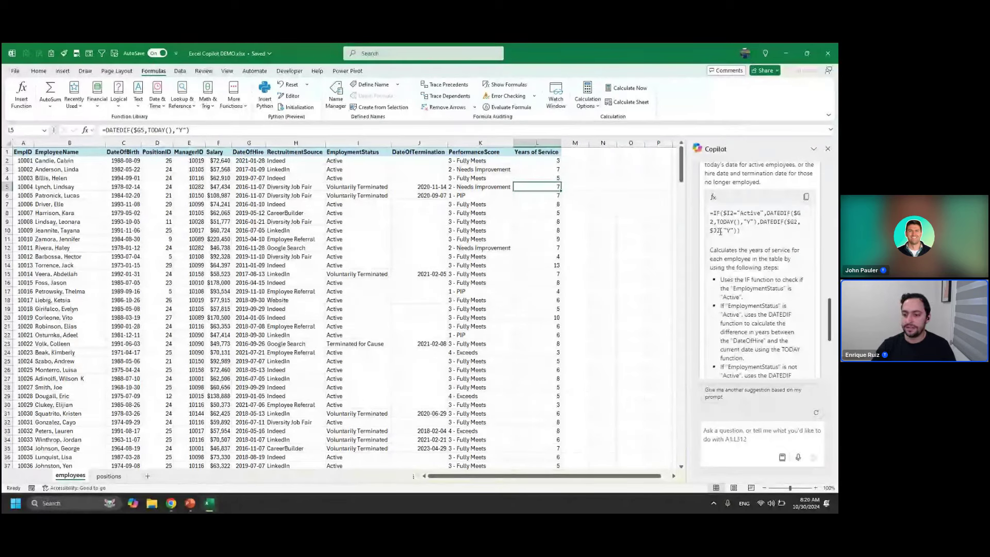
scroll(722, 238, down, 5)
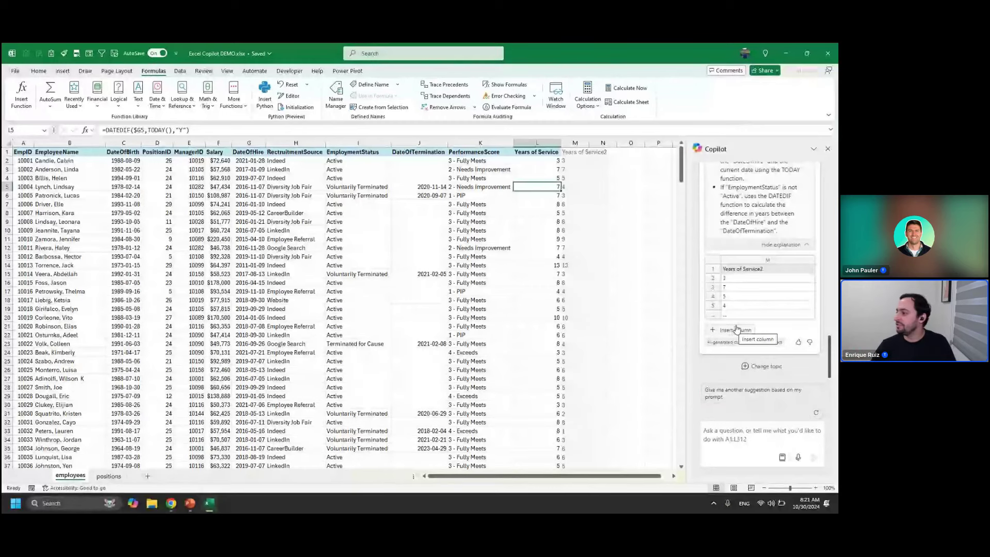
- Copy Copilot's suggested formula and replace the one in L2 with =IF($I2="Active",DATEDIF($G2,TODAY(),"Y"),DATEDIF($G2, $J2,"Y"))
scroll(748, 309, up, 3)
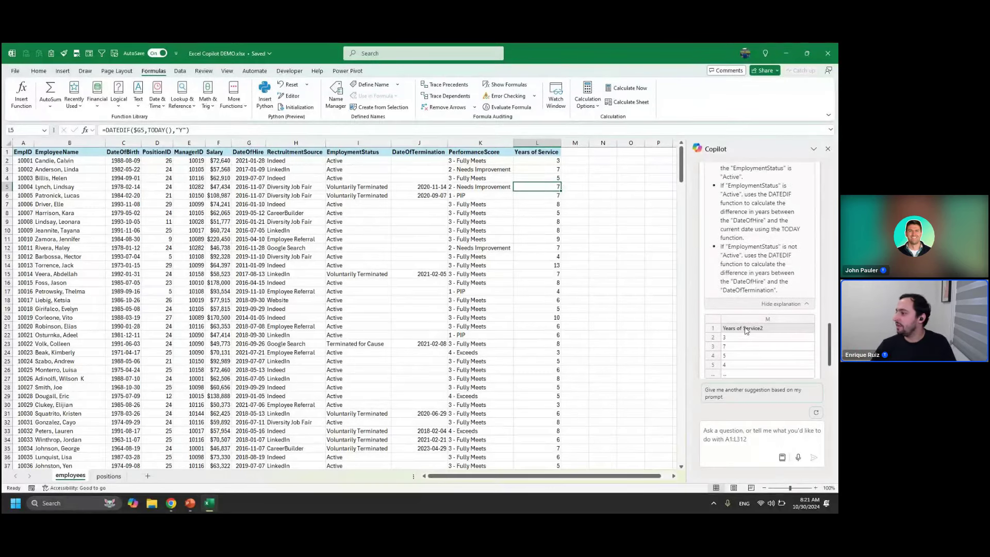
scroll(764, 298, up, 3)
click(806, 235)
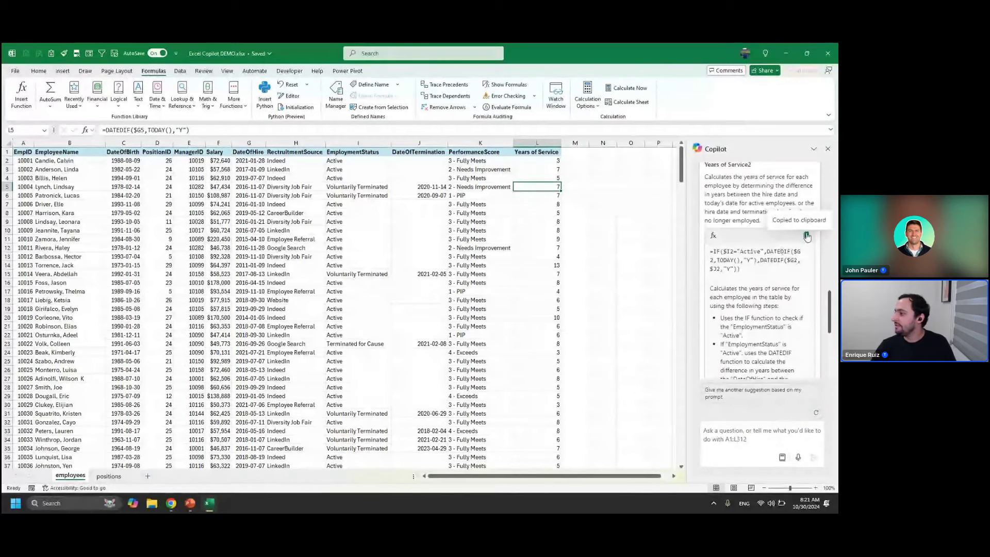
click(539, 161)
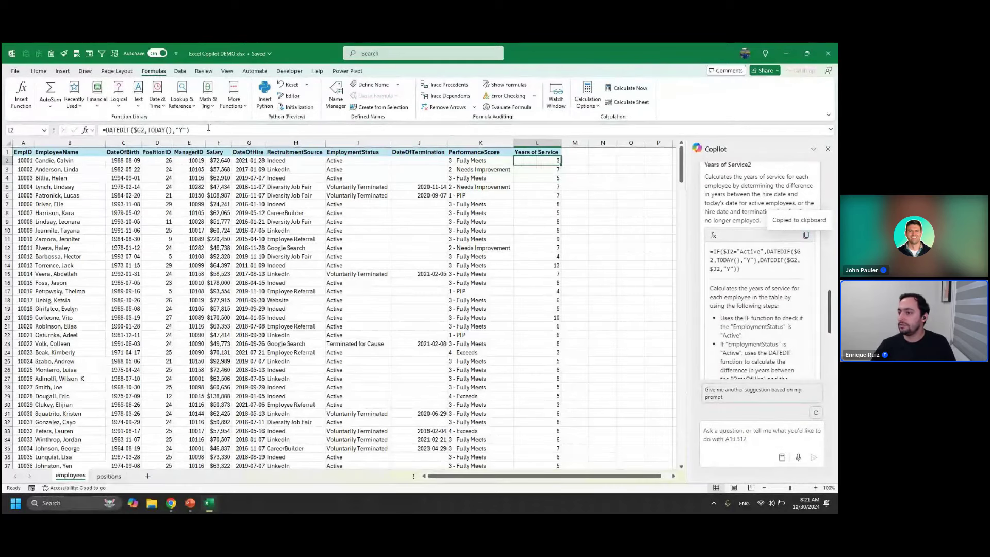
click(206, 129)
key(ctrl+a)
key(ctrl+v)
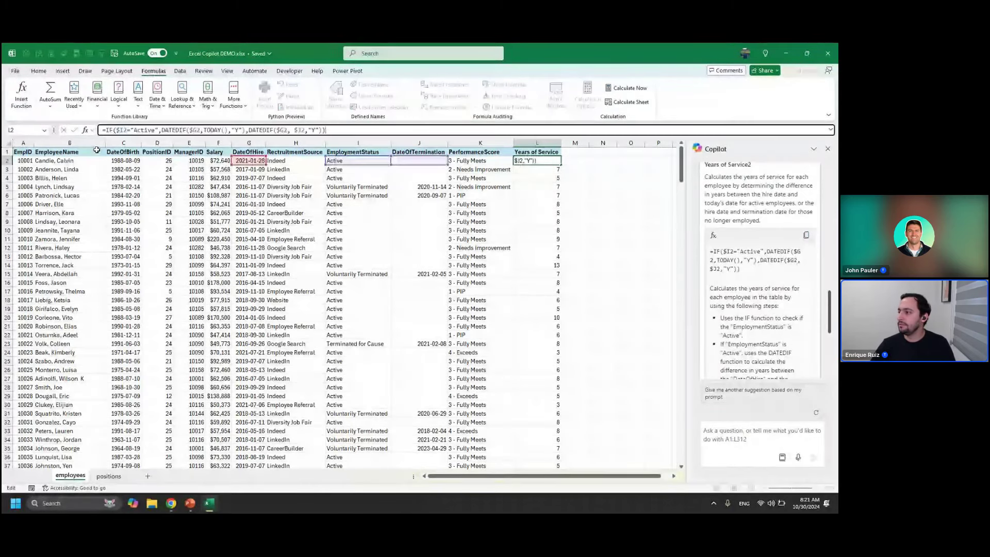
key(Return)
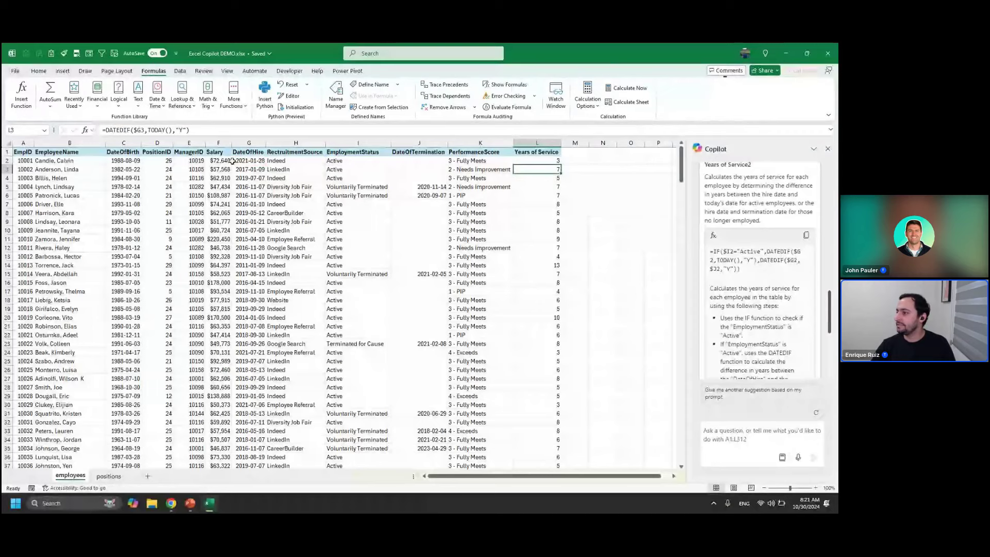
- Fill the L2 formula down the whole Years of Service column and check it for the terminated employee in row 5
click(539, 161)
double_click(562, 166)
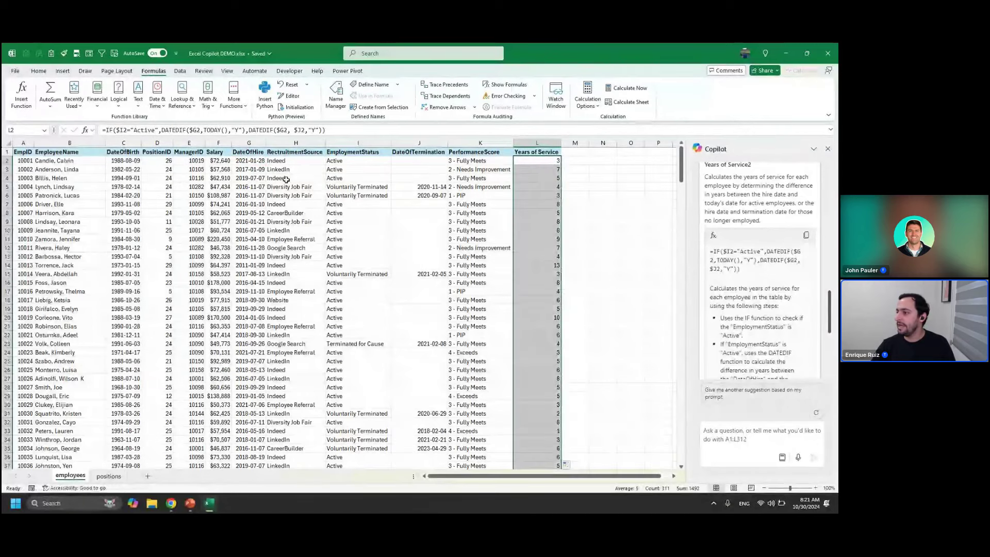
drag(242, 189, 546, 188)
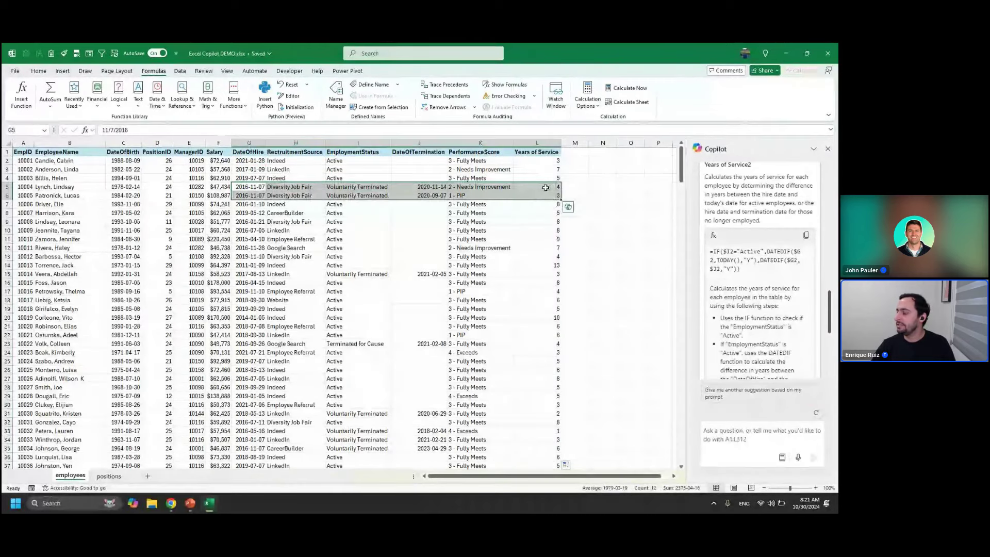
click(546, 188)
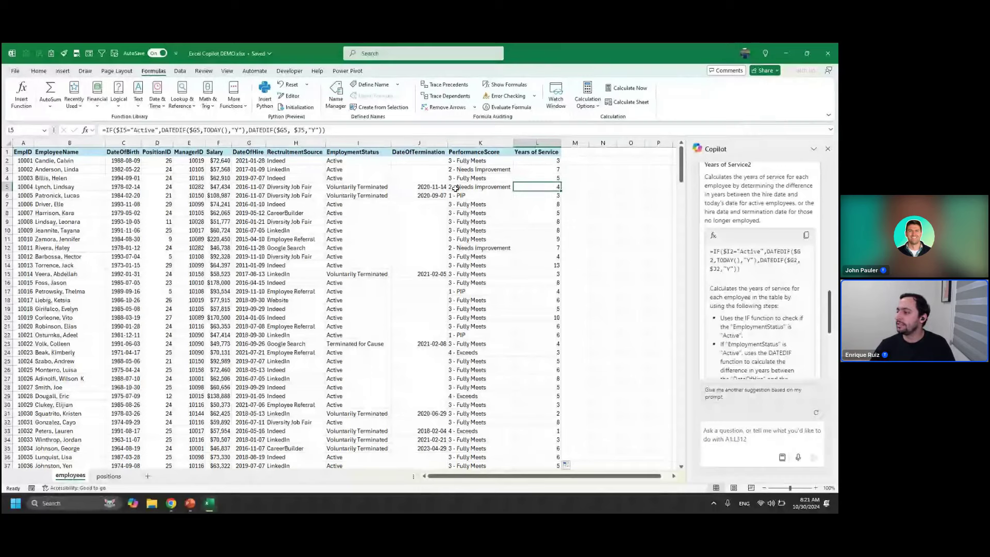
- Examine how the number and text rating are combined in the PerformanceScore values of column K
click(472, 170)
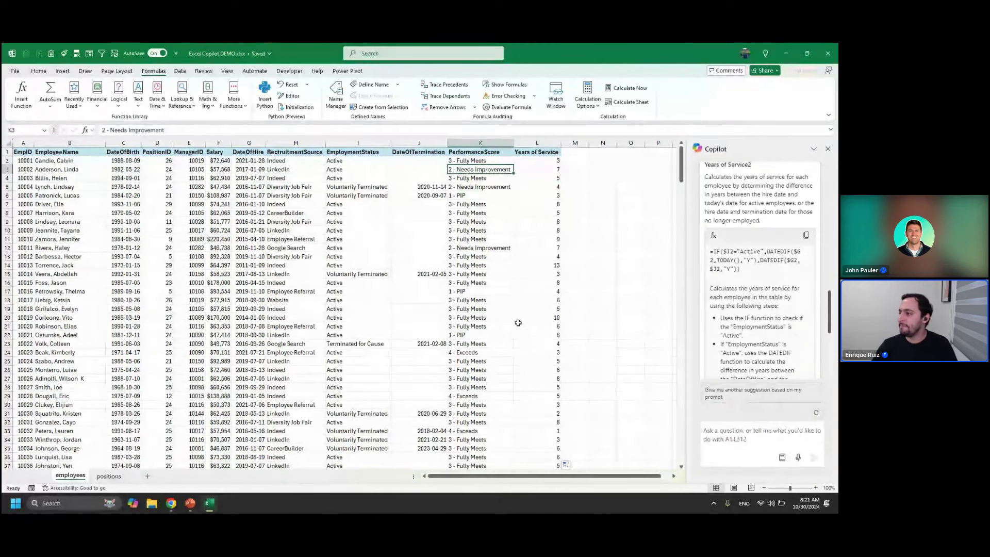
click(473, 204)
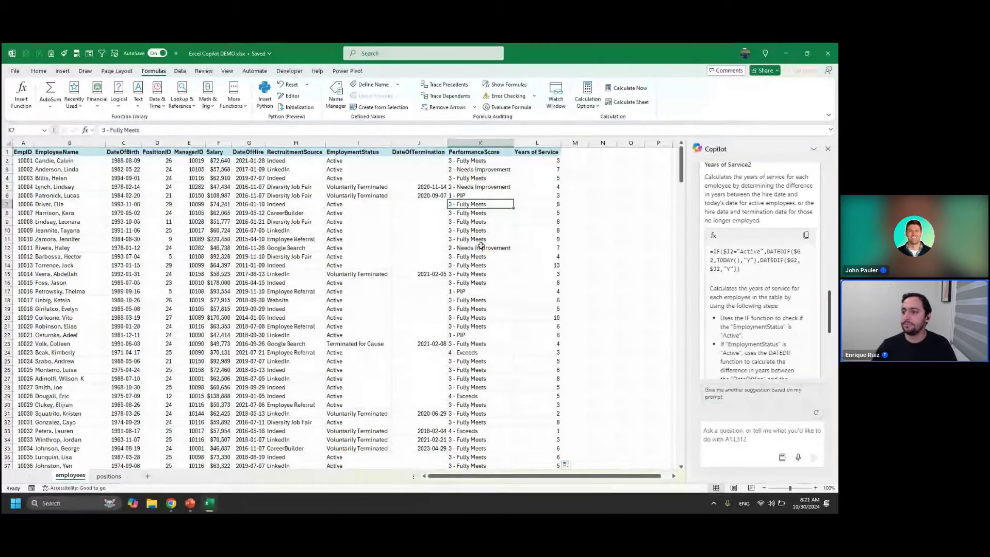
click(481, 256)
click(38, 70)
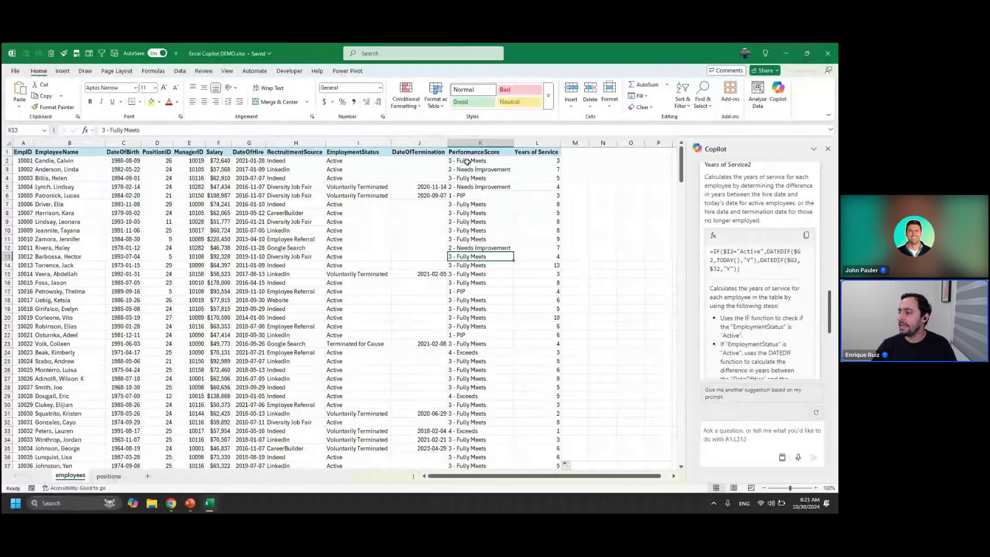
drag(466, 162, 470, 170)
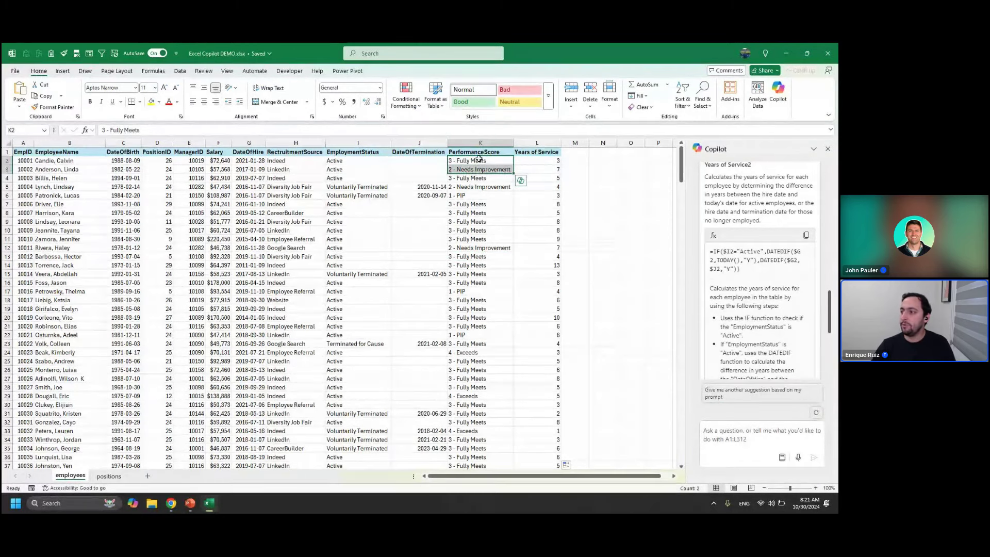
click(478, 159)
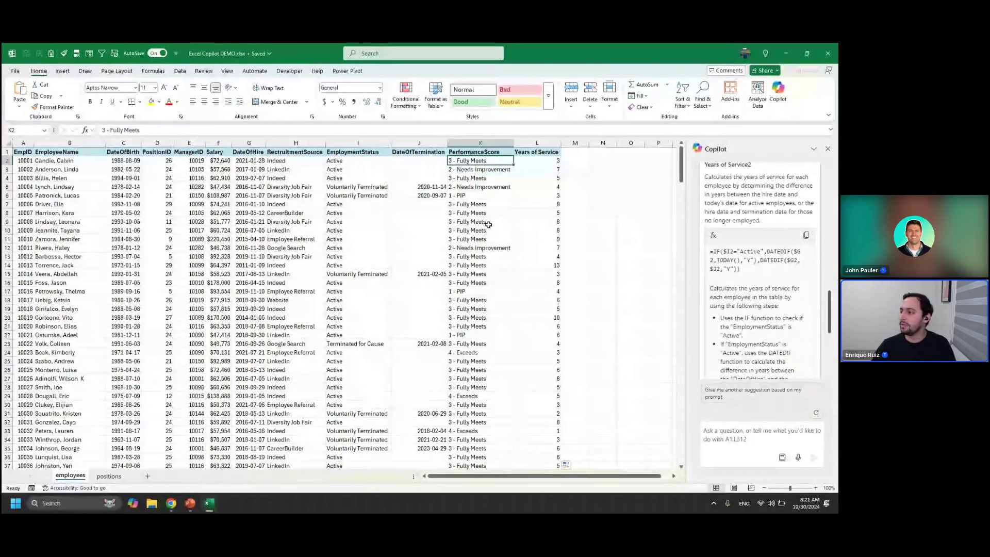
- Ask Copilot to "Extract the numeric value from the PerformanceScore column" and insert its suggested PerformanceScoreValue column
click(708, 434)
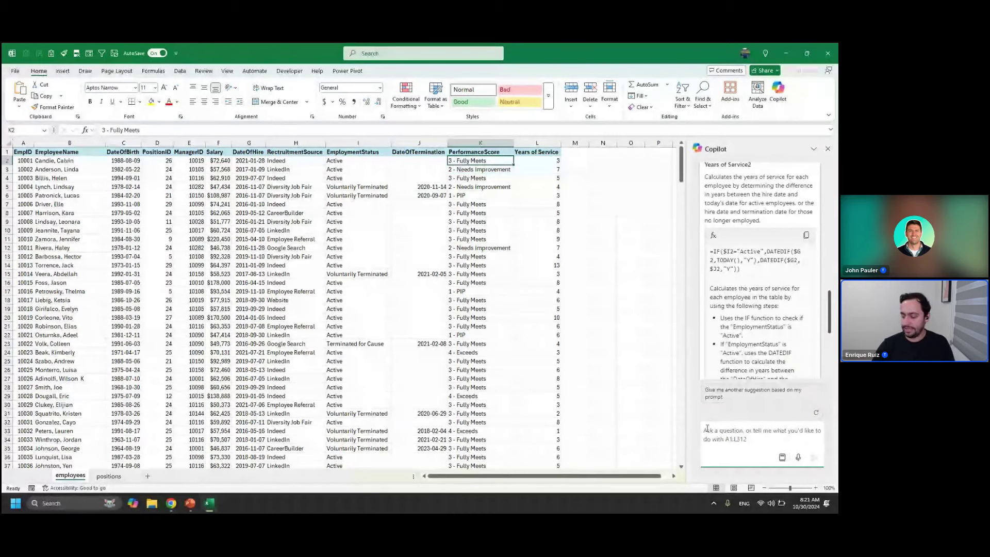
text(Extract the nume)
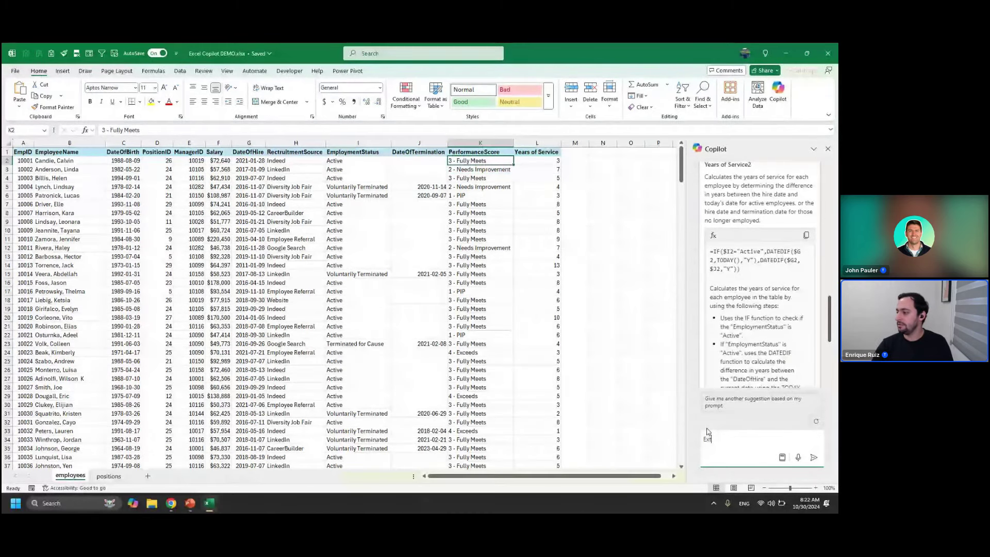
text(ric valu)
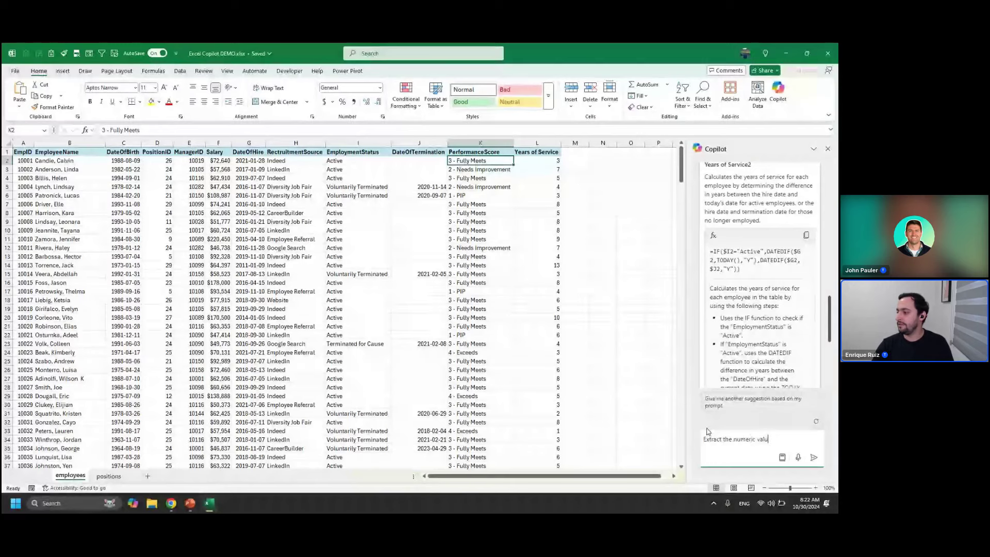
text(e from the Perf)
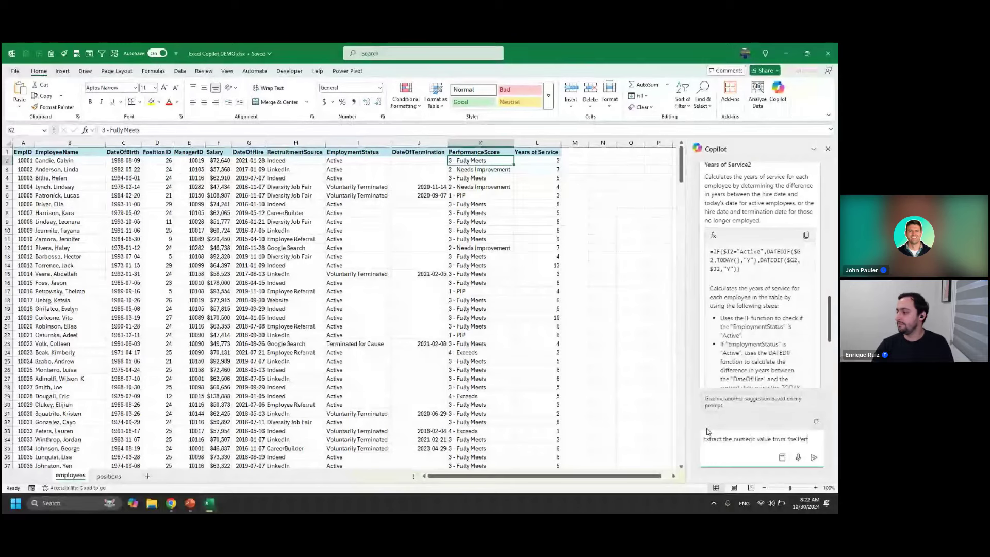
text(ormanceSco)
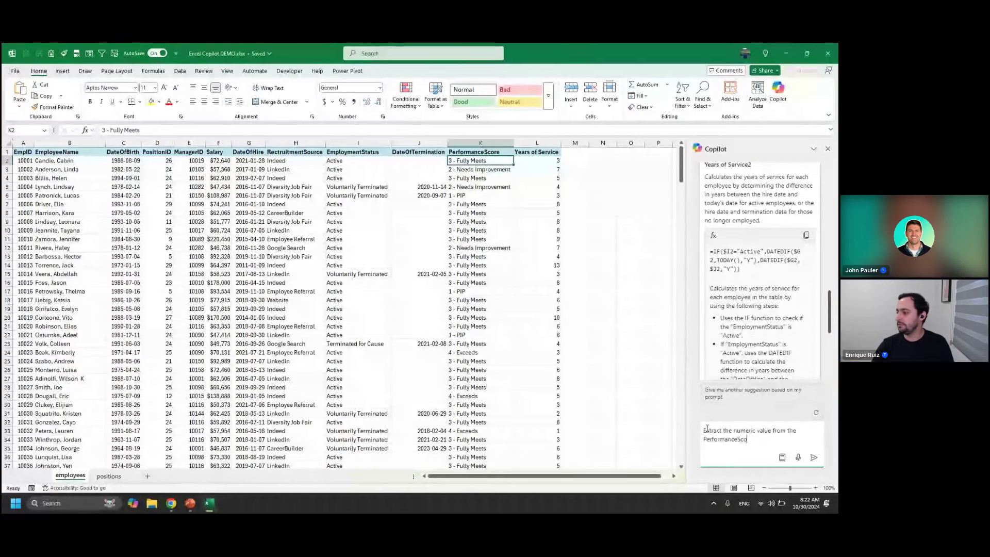
text(re column)
key(Return)
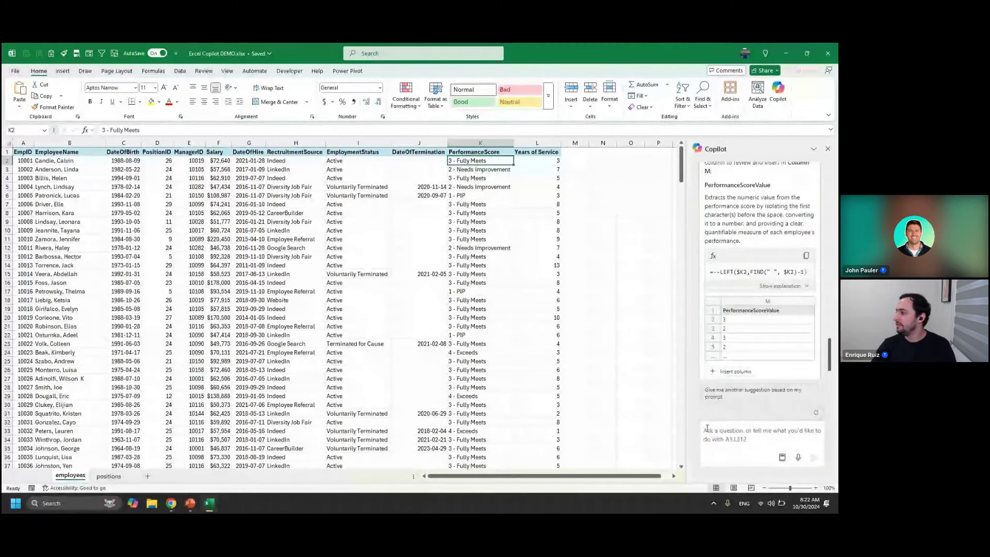
scroll(736, 349, up, 1)
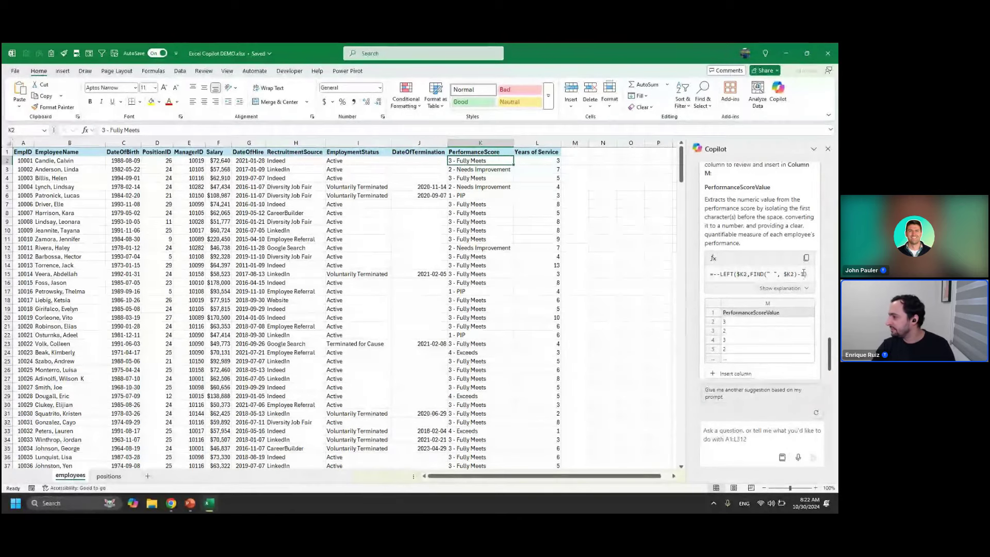
click(740, 375)
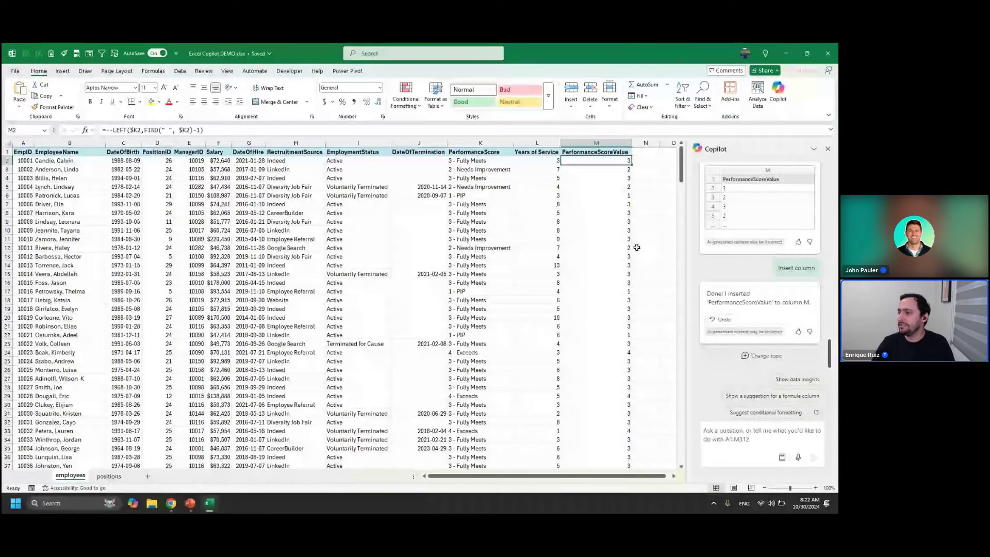
- Replace the formula in M2 with =LEFT(K2,1) to take the first character of the performance score
key(Delete)
text(=lef)
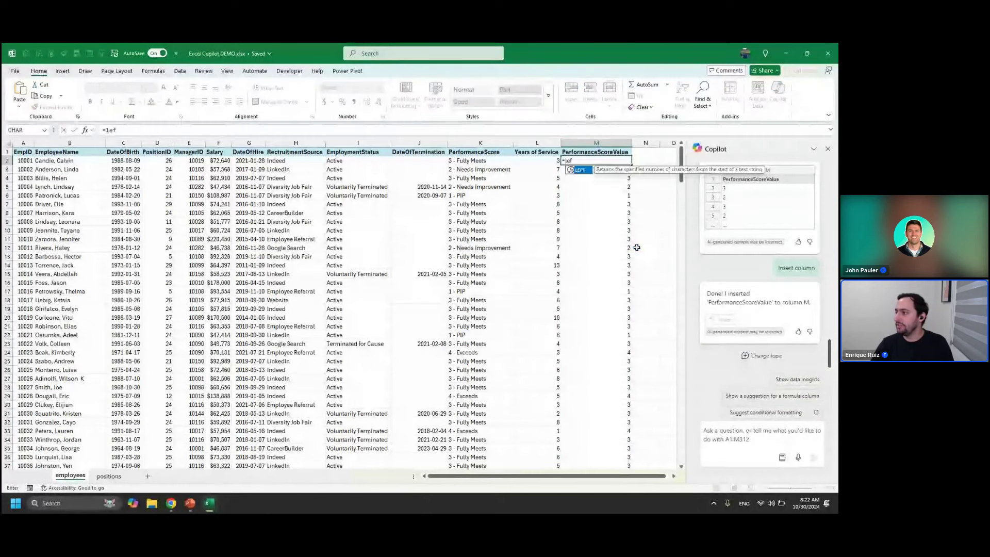
key(Tab)
key(Left)
key(Left)
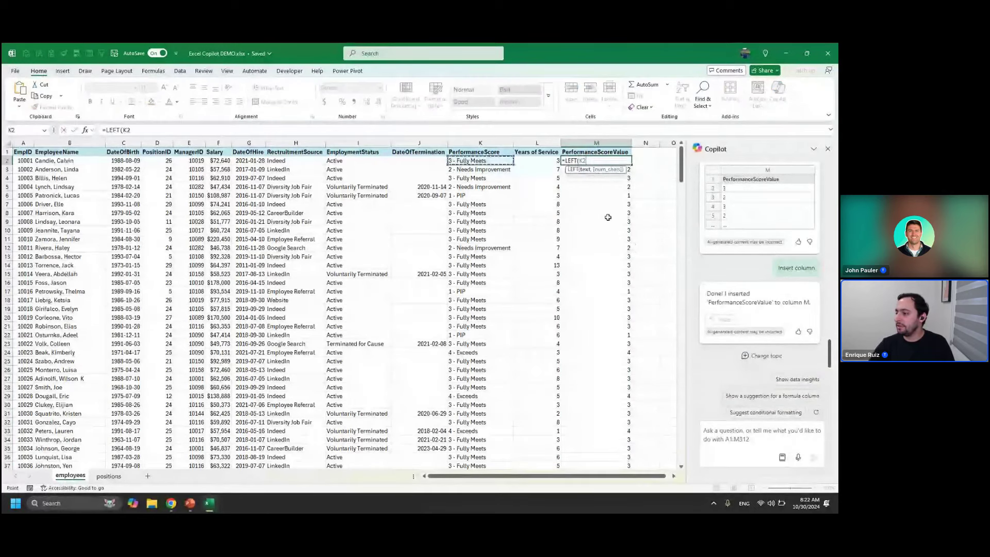
scroll(470, 250, down, 11)
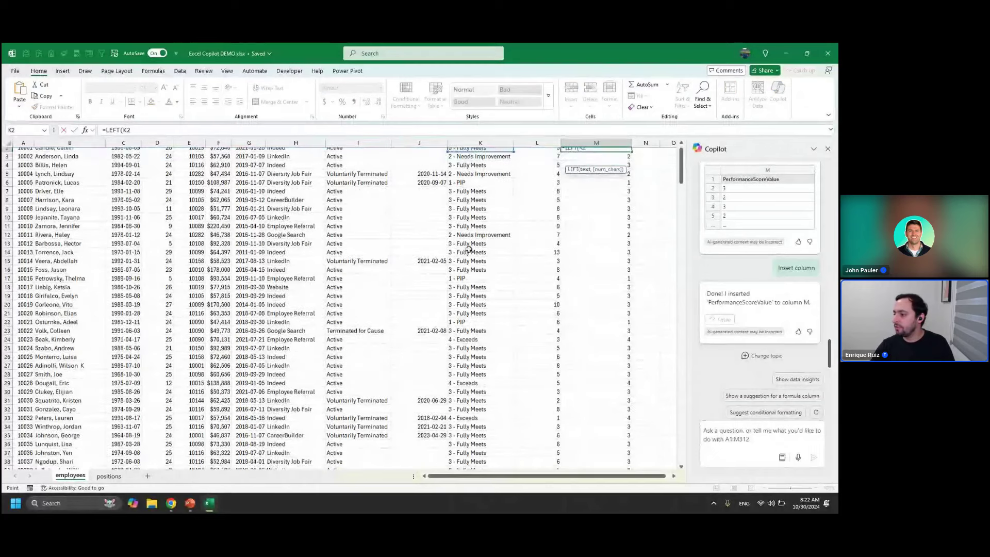
scroll(469, 287, up, 11)
text(,1)
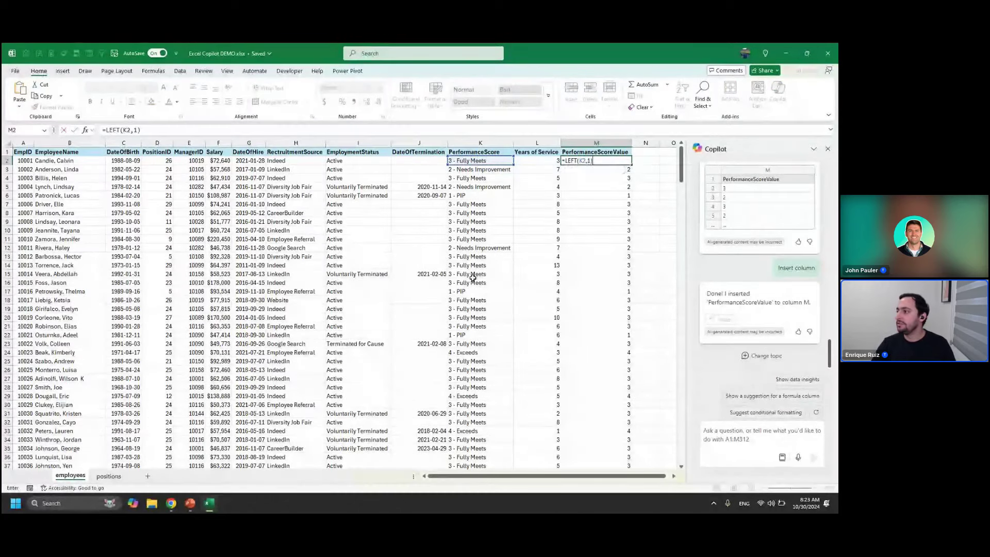
key(Return)
key(Up)
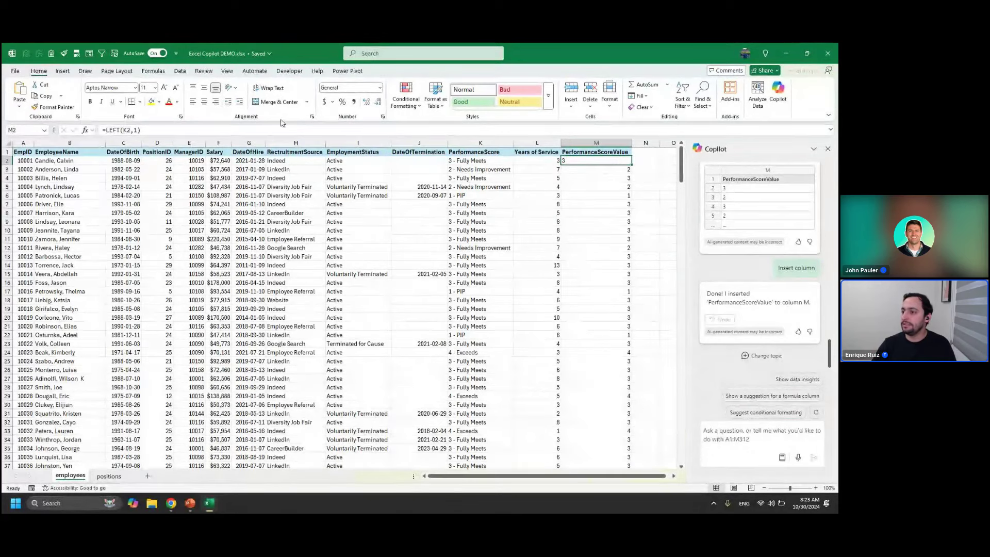
- Convert the M2 result to a number by extending the formula to =LEFT(K2,1)*1
click(208, 128)
text(*)
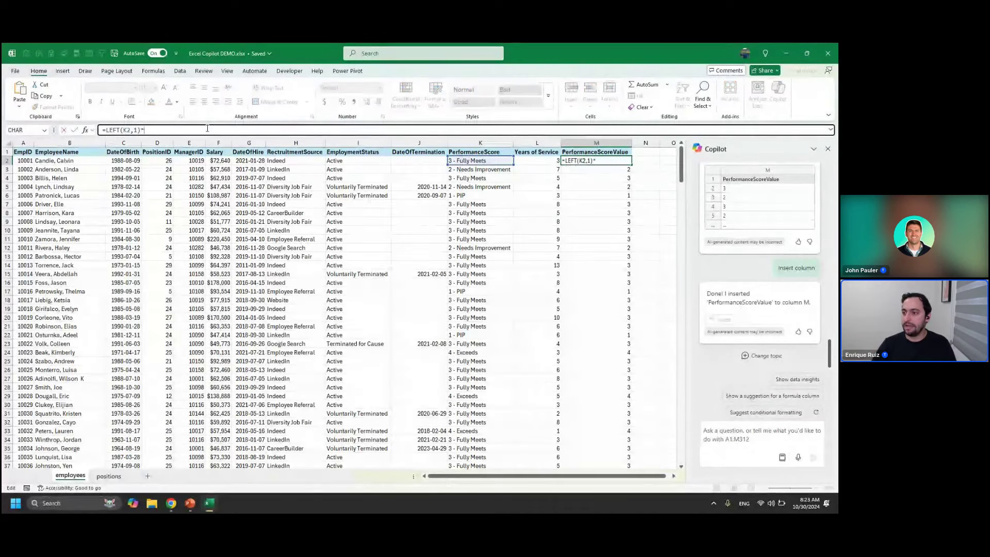
text(1)
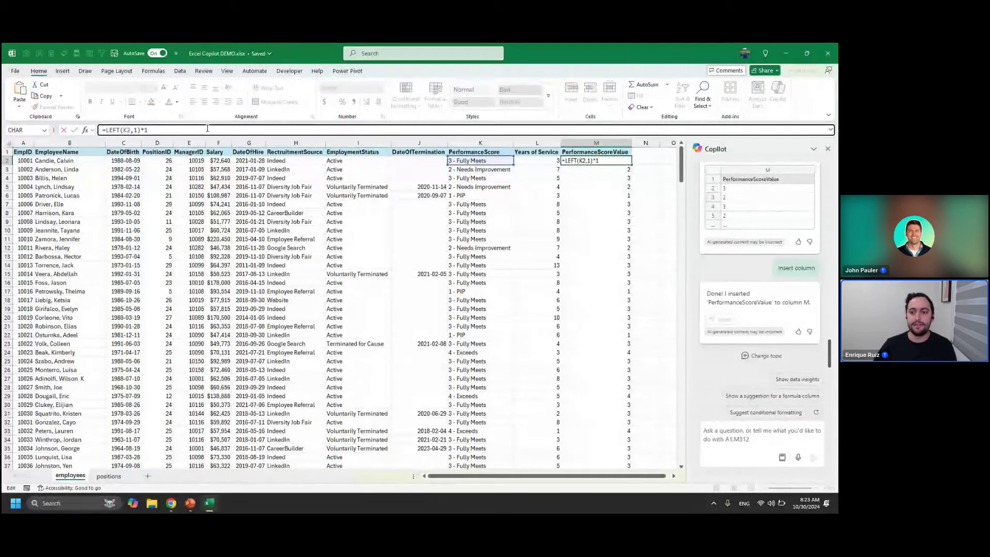
key(Return)
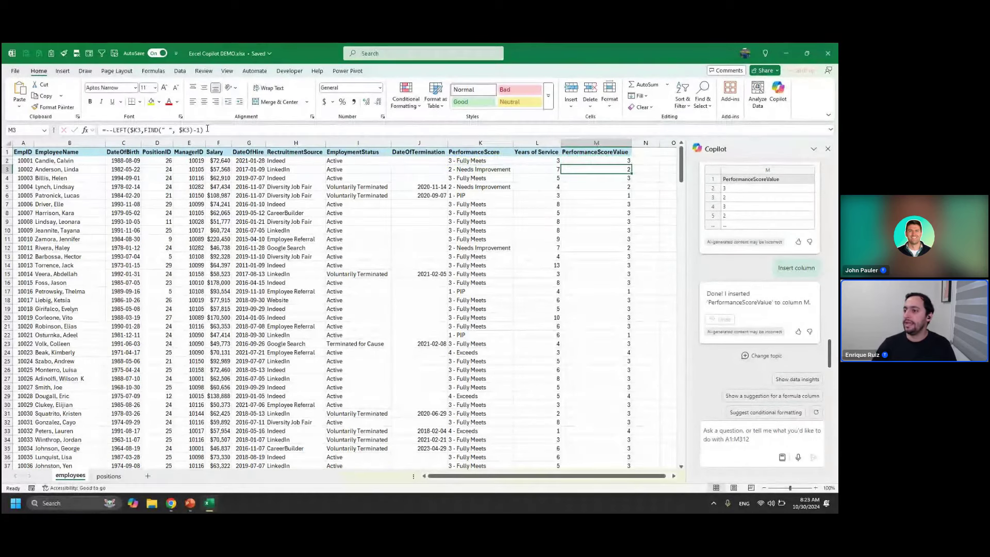
- Compare M2 with Copilot's formula in M3, then fill the M2 formula down the PerformanceScoreValue column and check it in row 5
key(Up)
key(Down)
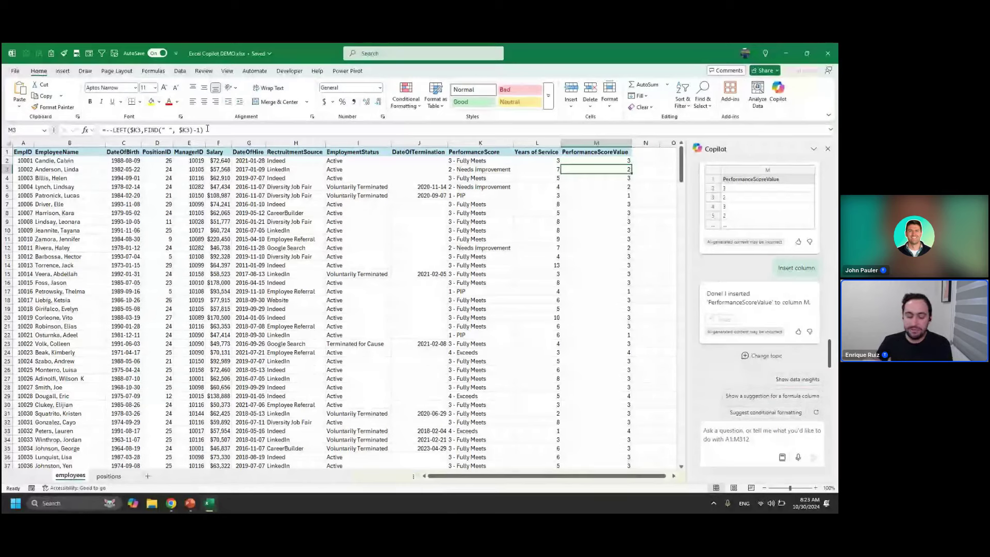
key(Up)
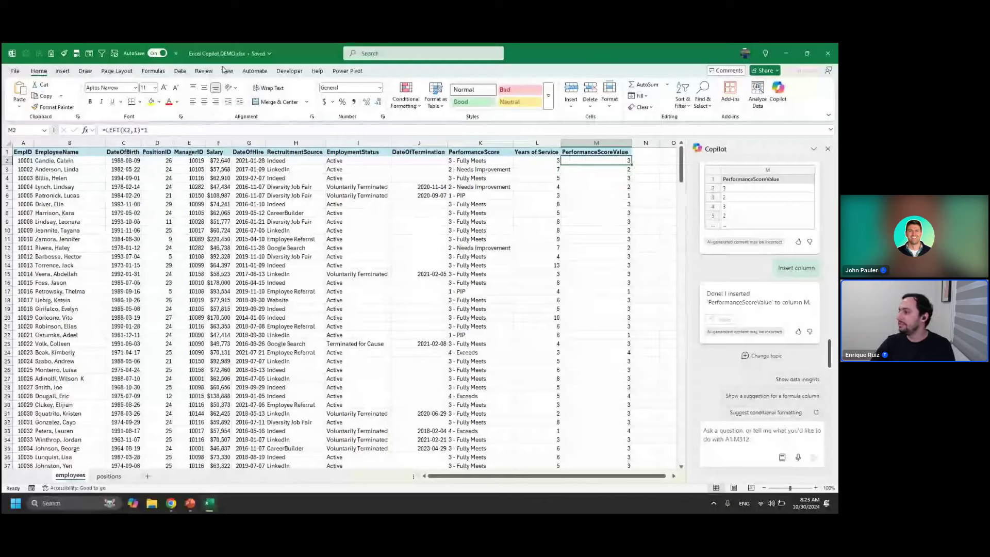
click(608, 186)
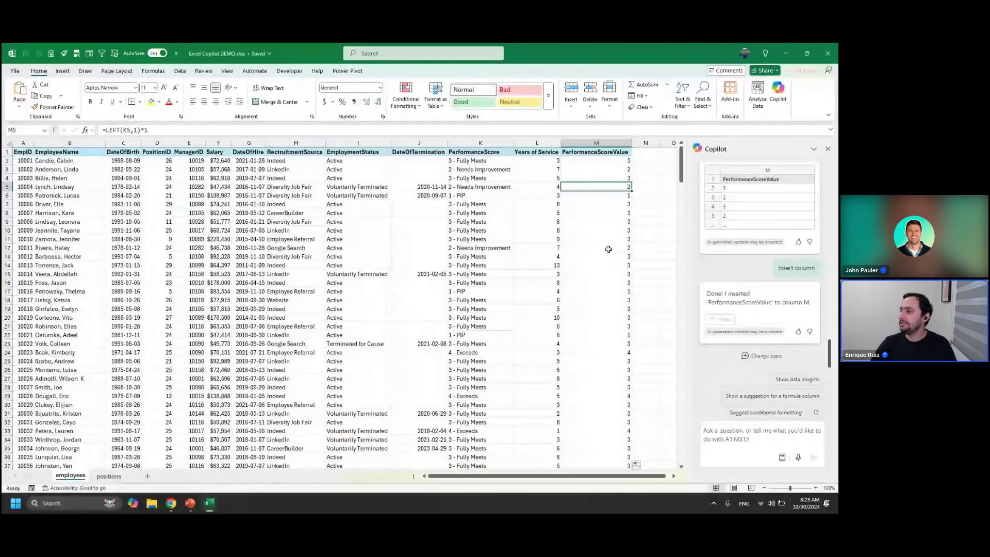
- Move the PerformanceScoreValue column directly after PerformanceScore, ahead of Years of Service
right_click(581, 144)
click(592, 166)
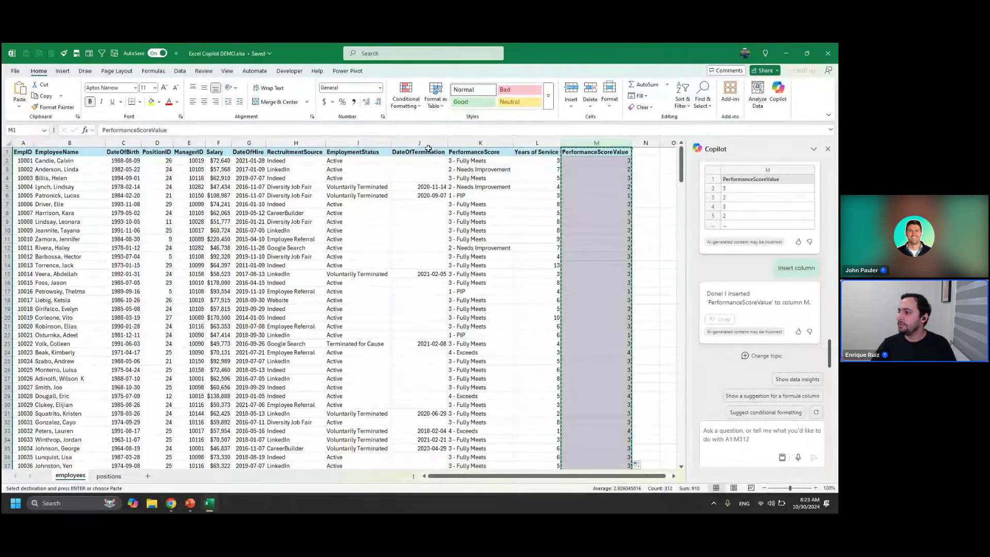
right_click(532, 143)
click(562, 217)
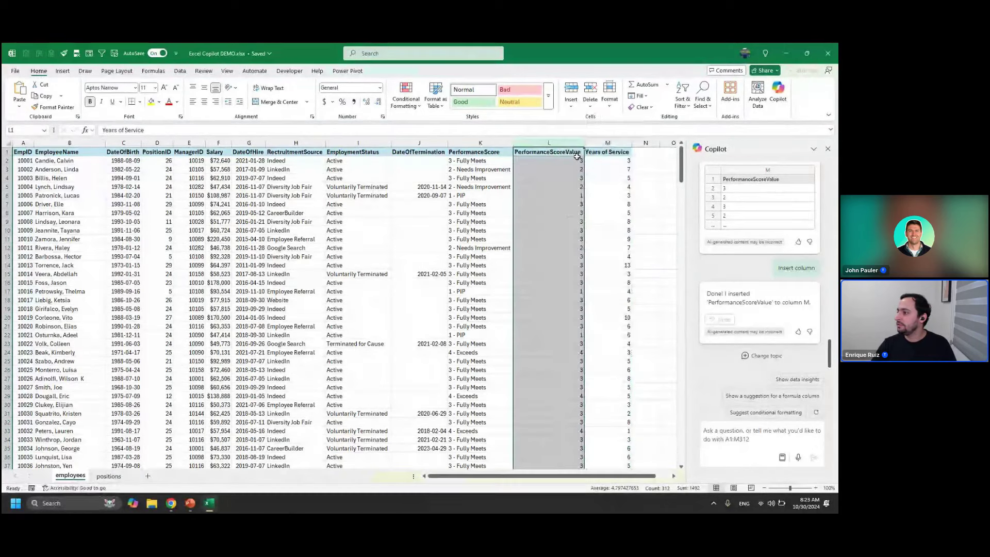
- Move the Years of Service column between DateOfTermination and PerformanceScore, and check the PerformanceScoreValue formula in M2
click(598, 143)
right_click(598, 144)
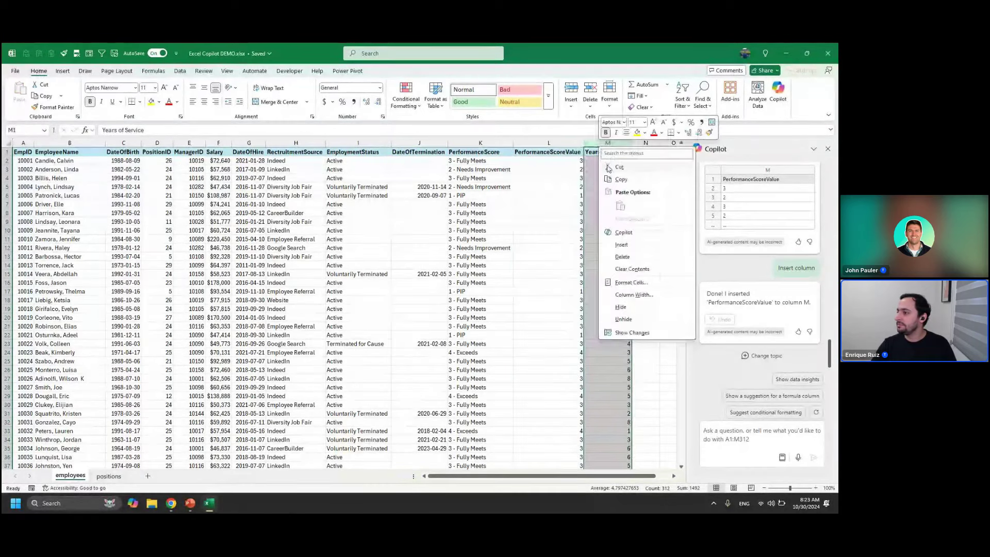
click(617, 166)
right_click(467, 144)
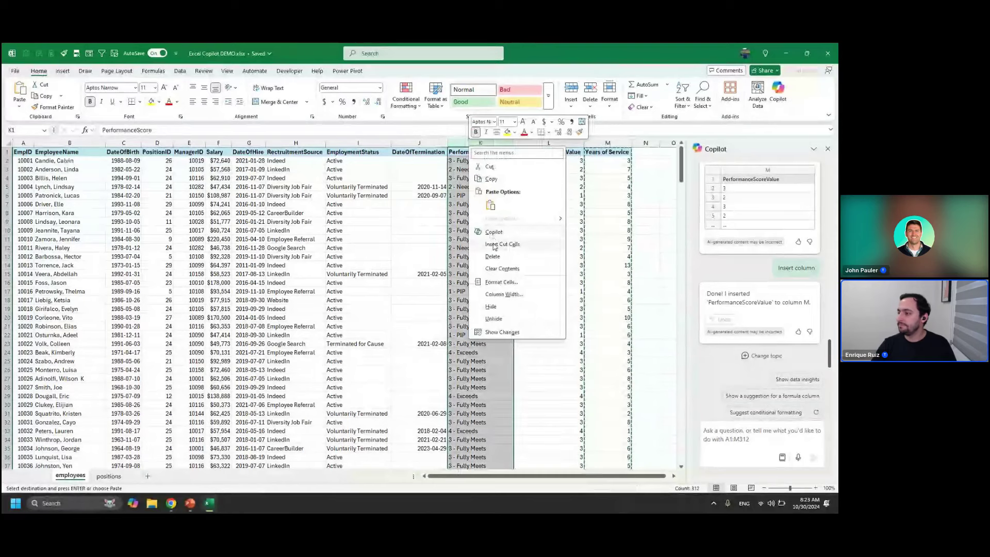
click(498, 219)
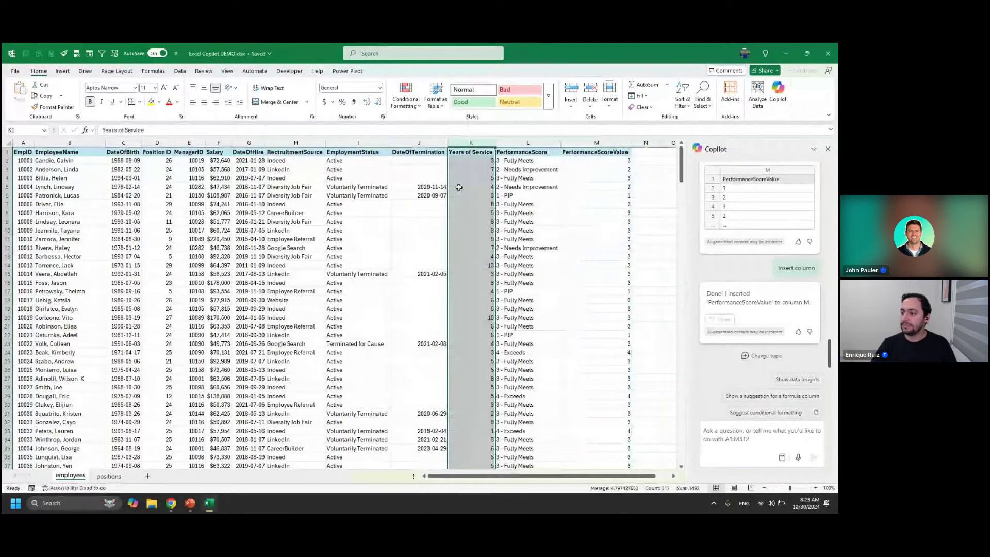
click(302, 185)
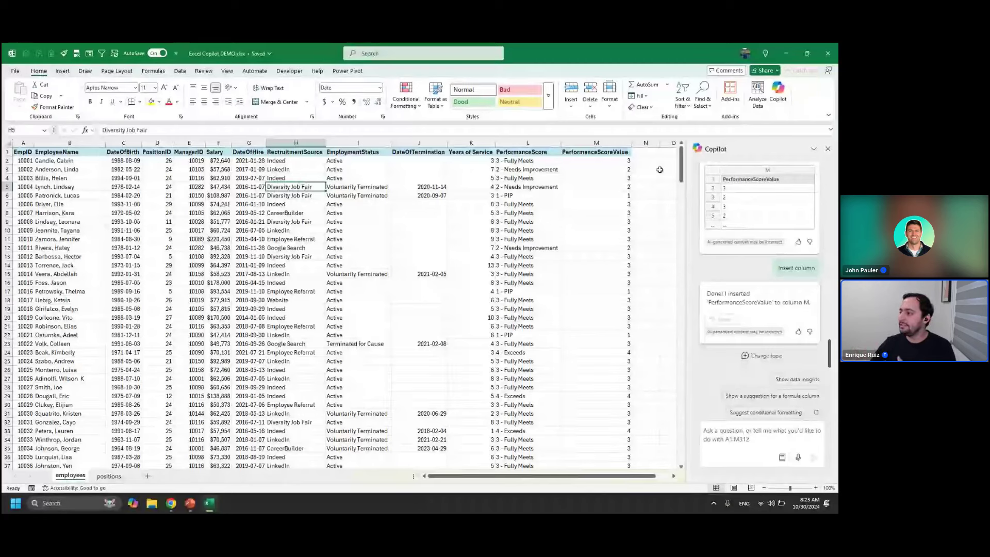
click(619, 163)
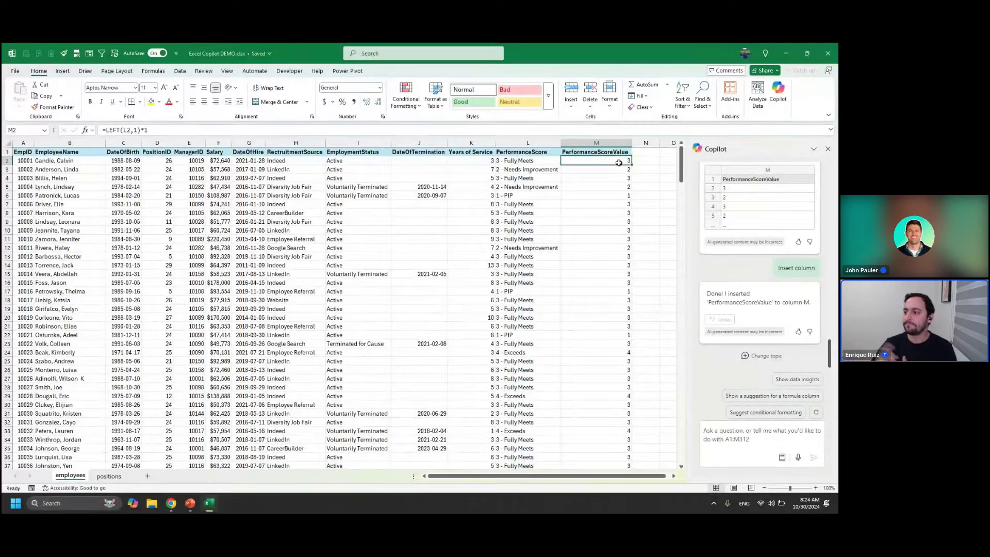
- Look through the built-in Date & Time functions for ones that could be applied to DateOfHire
click(253, 151)
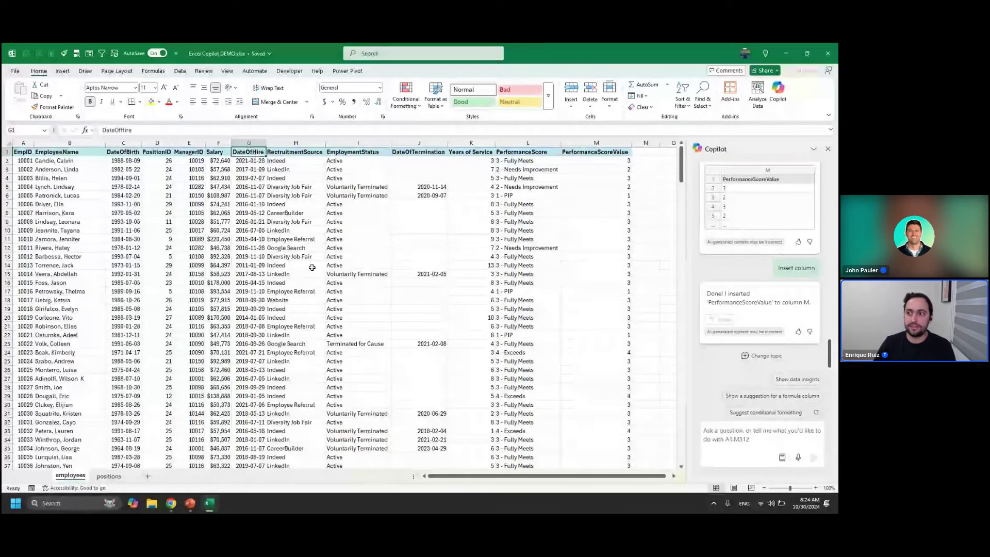
click(153, 71)
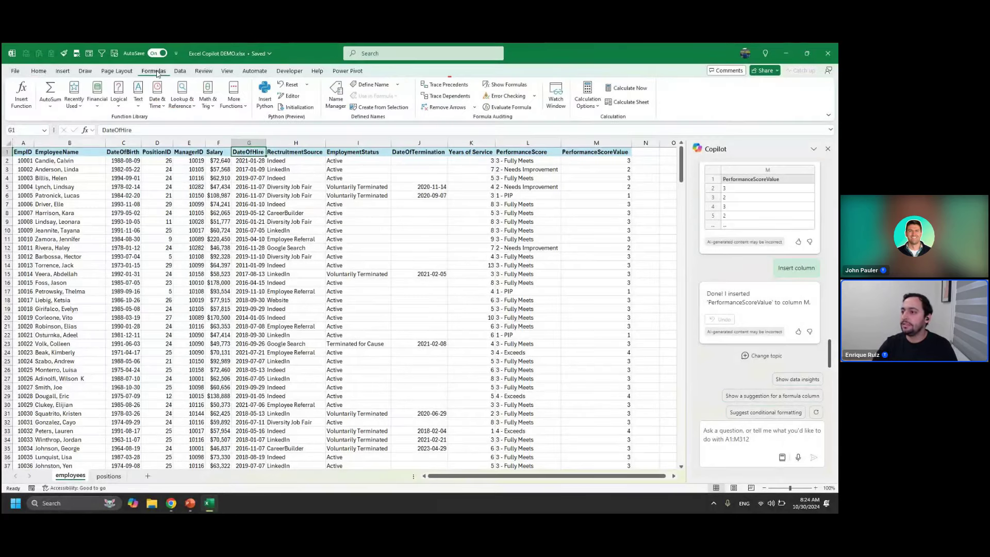
click(157, 98)
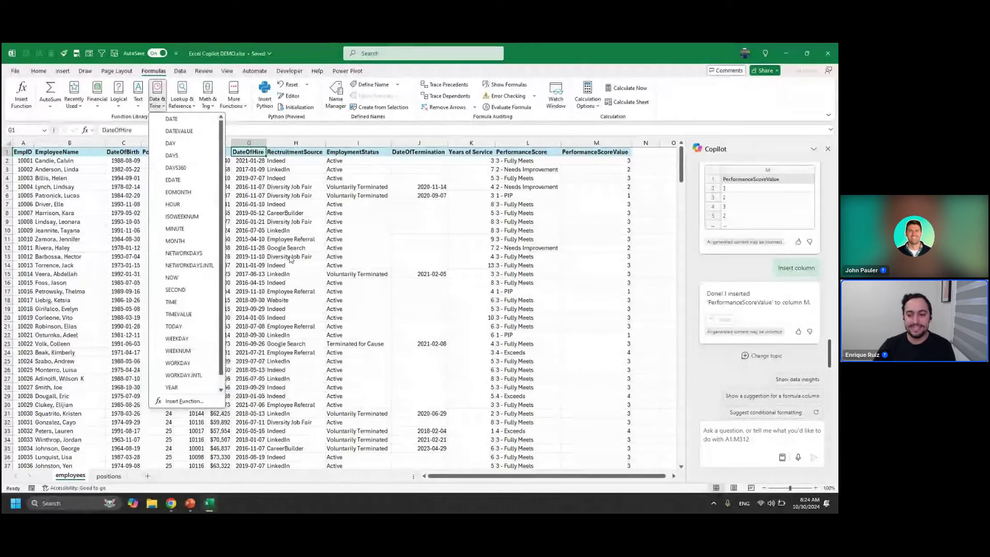
- Write a Copilot prompt asking for a YearQuarterHired column that extracts the Year and Quarter of the "DateOfHire" column for each employee
click(734, 439)
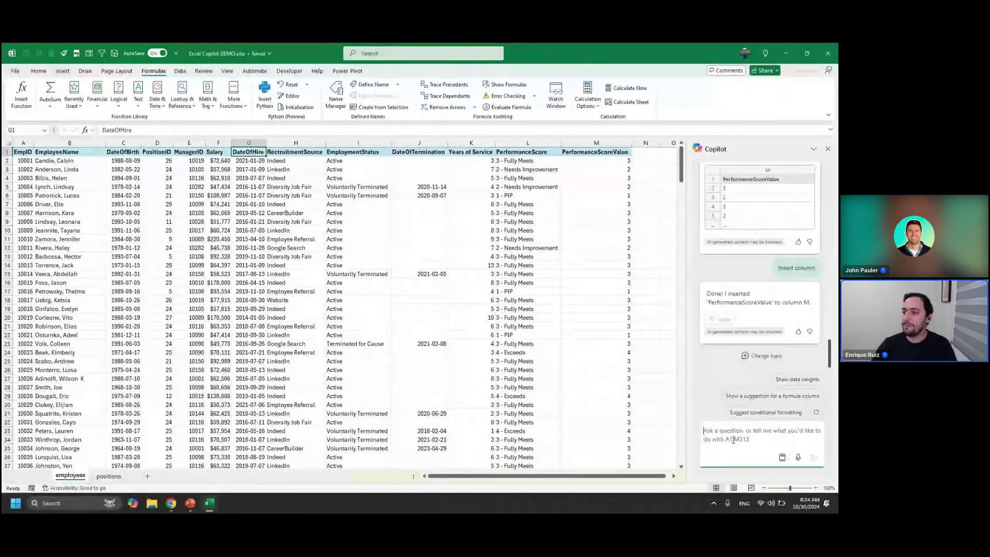
text(Create a )
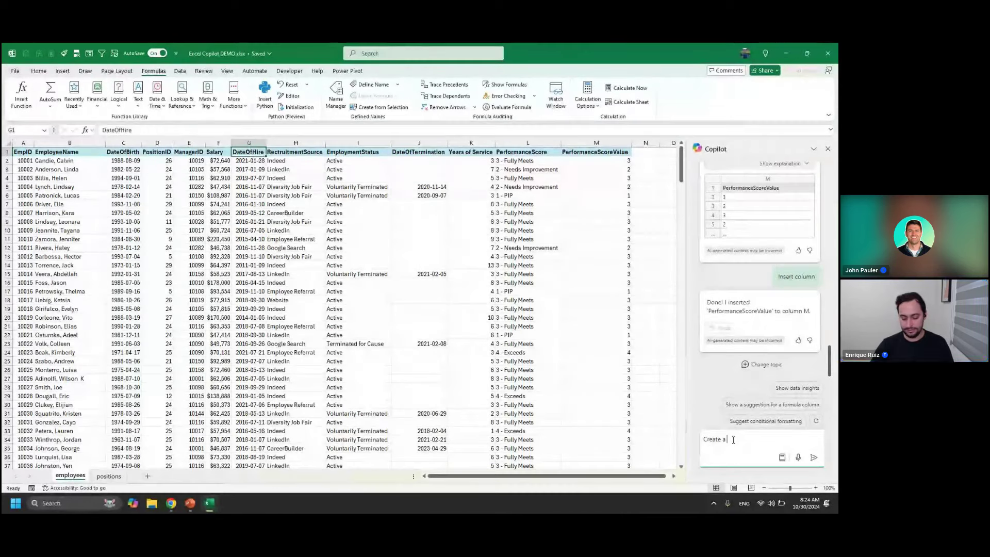
text(YearO)
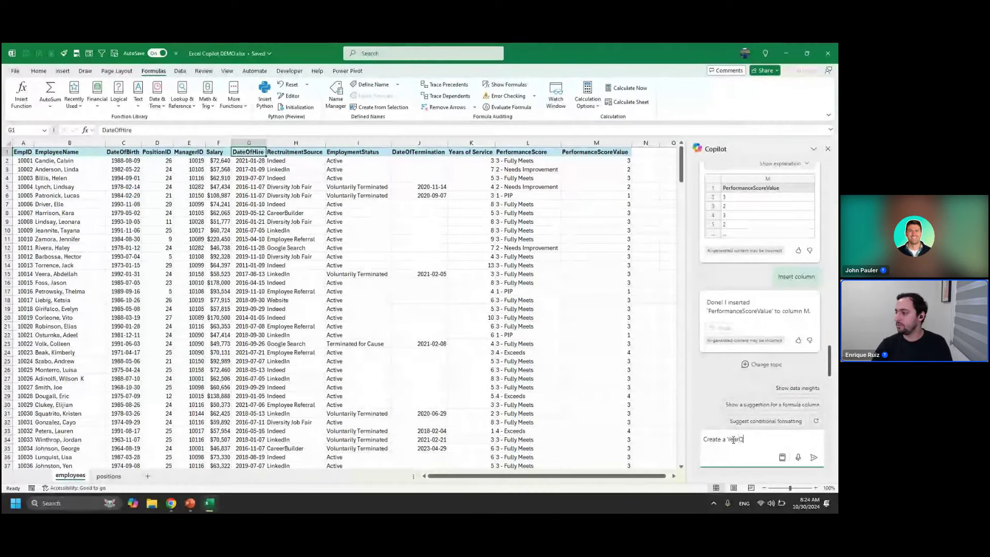
text(uarterHired)
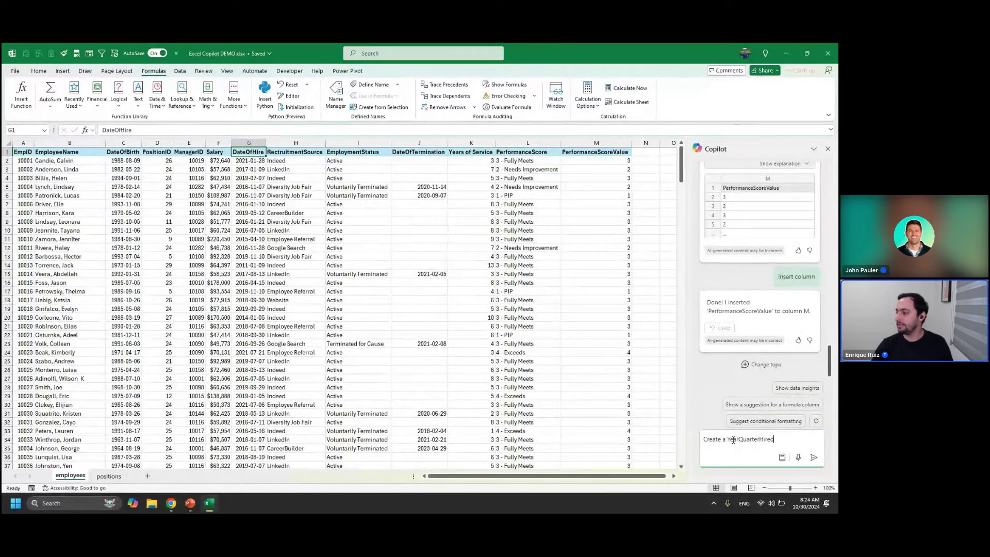
text( column that ext)
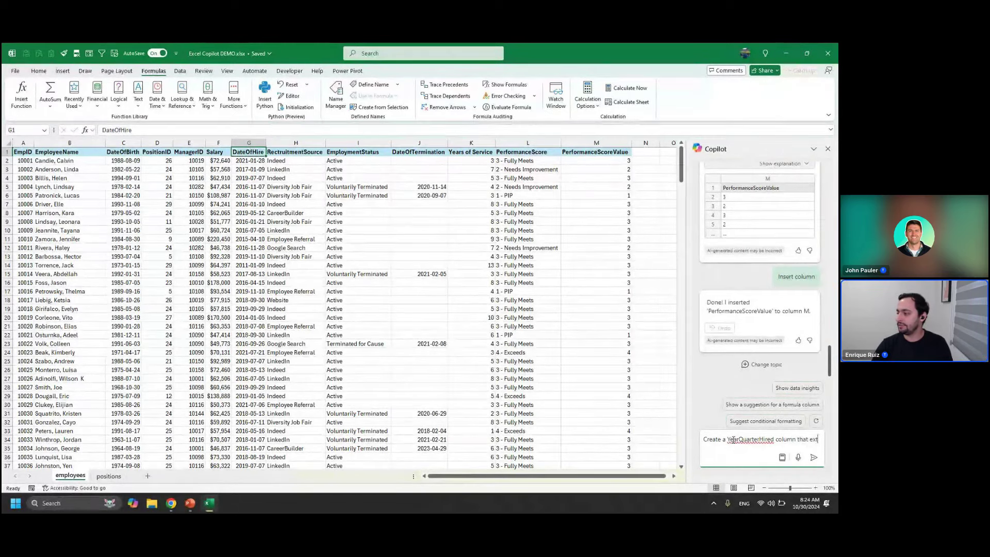
text(racts the Year)
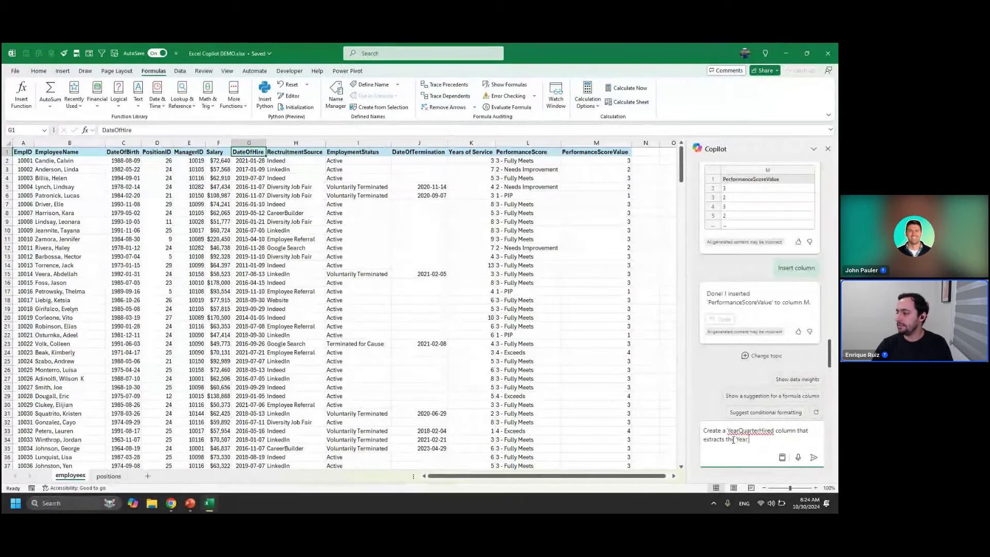
text( and Quarter o)
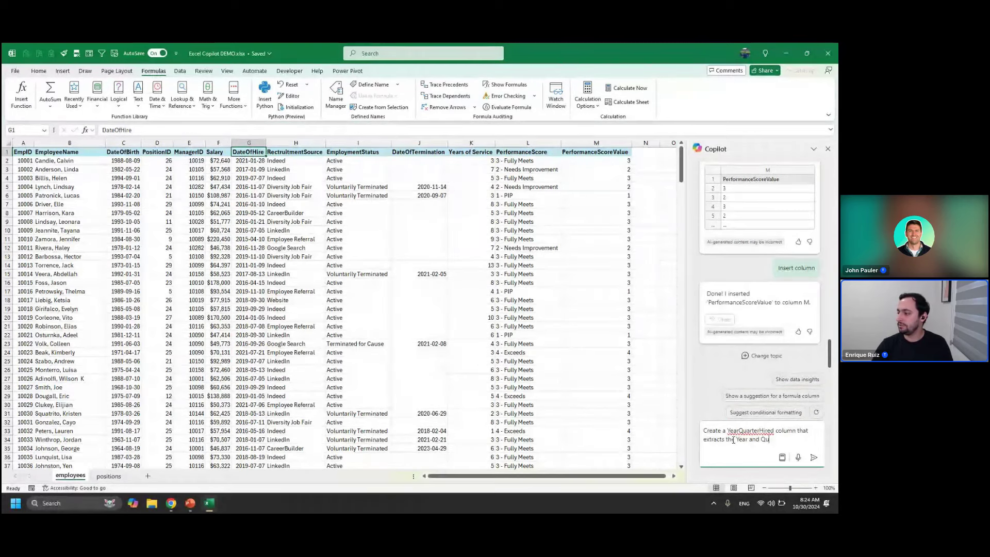
text(f the)
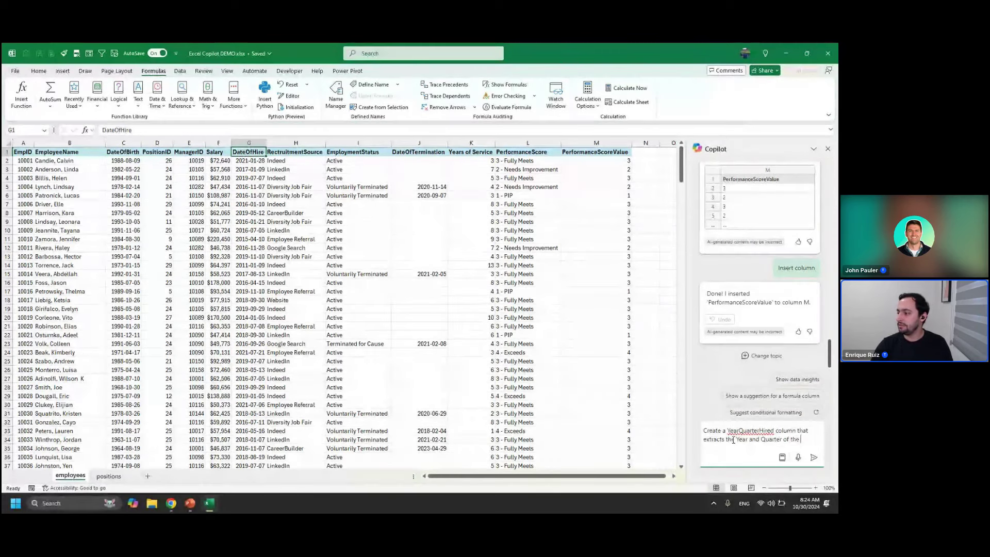
text( "DateOfGH)
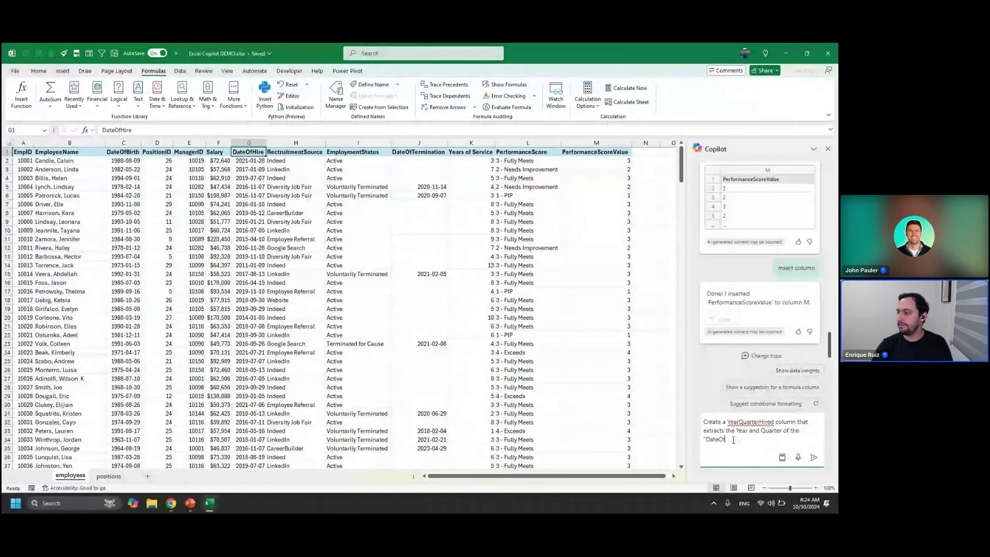
key(BackSpace)
key(BackSpace)
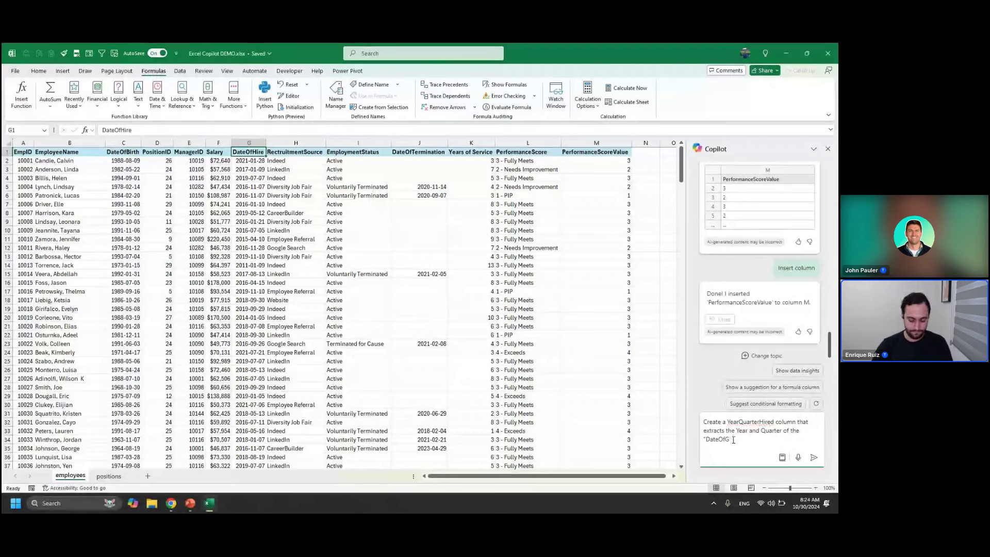
text(Hire" colu)
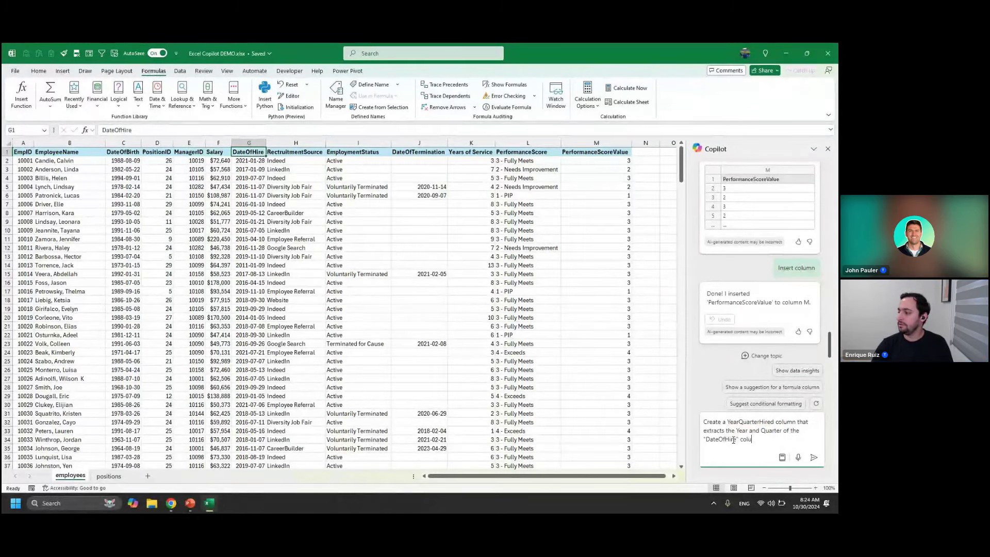
text(mn for each employe)
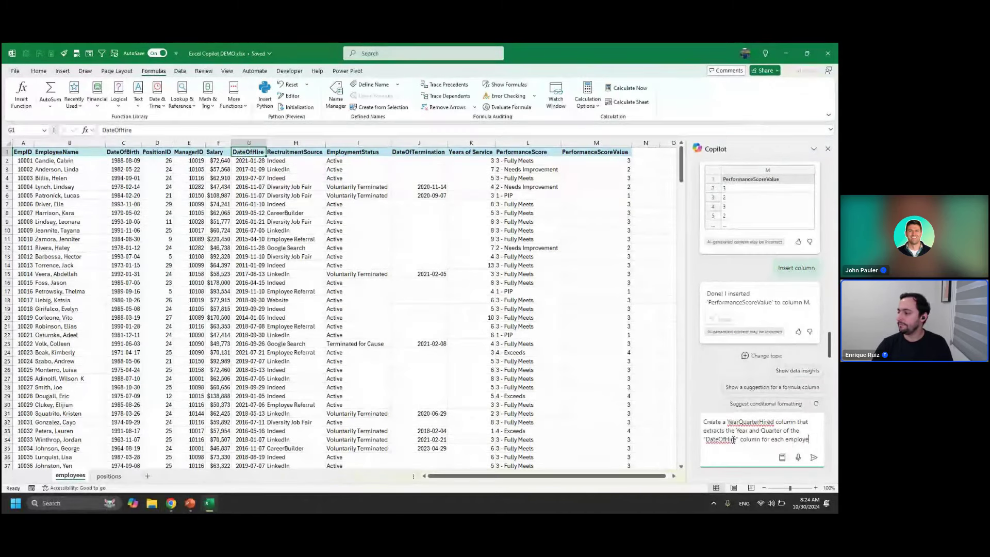
- Extend the prompt so the column returns the value in the format "2021 Q1", and send it to Copilot
text(e, and retu)
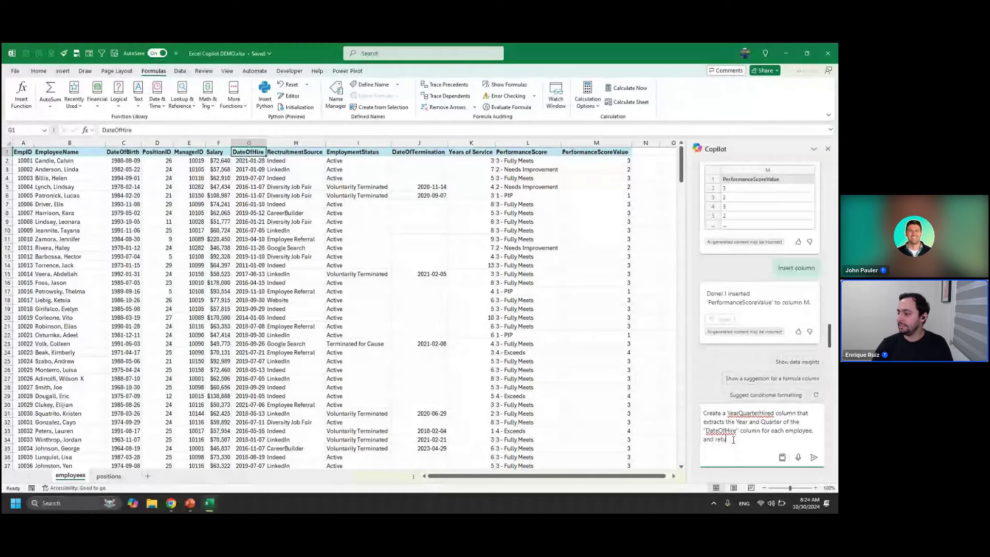
text(rn)
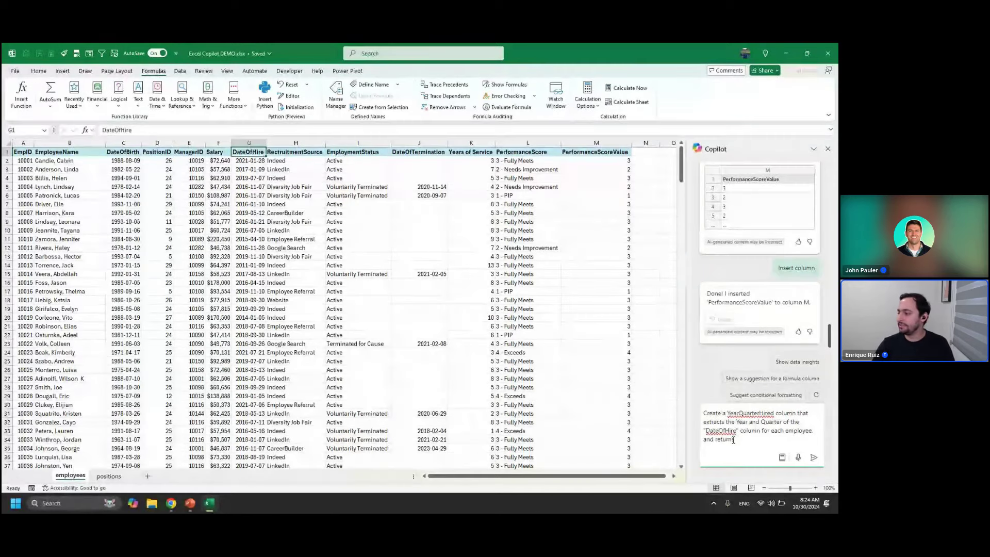
text( it in this format:)
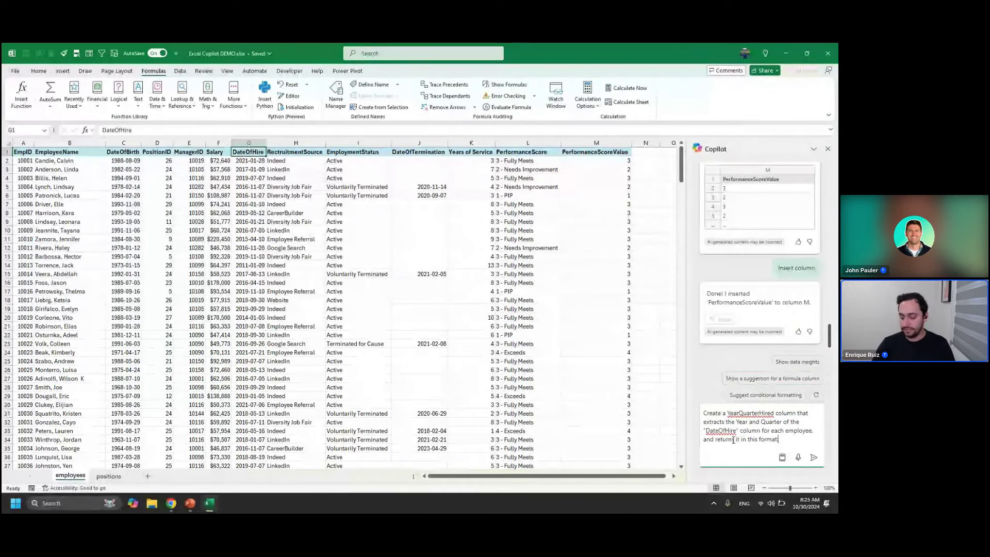
key(shift+Return)
text("2)
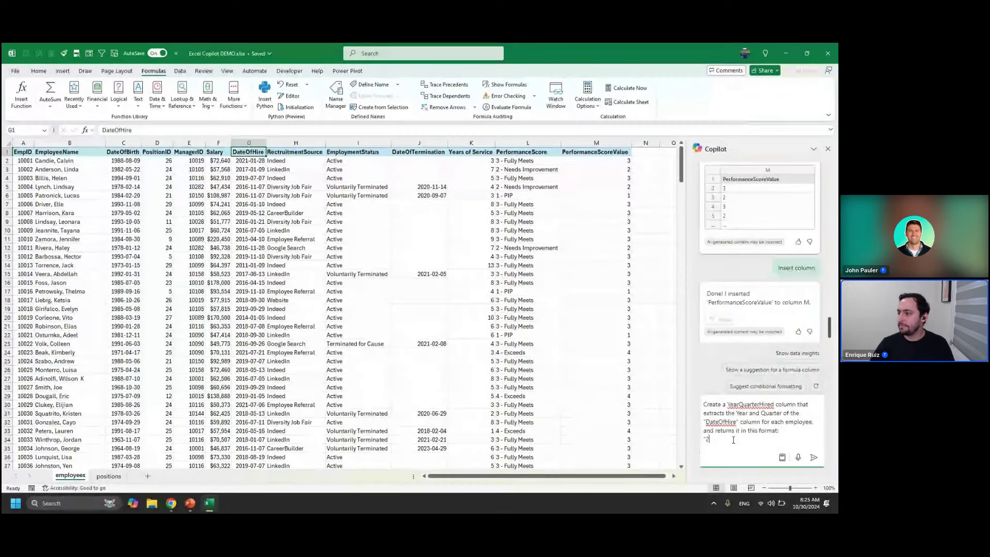
text(02)
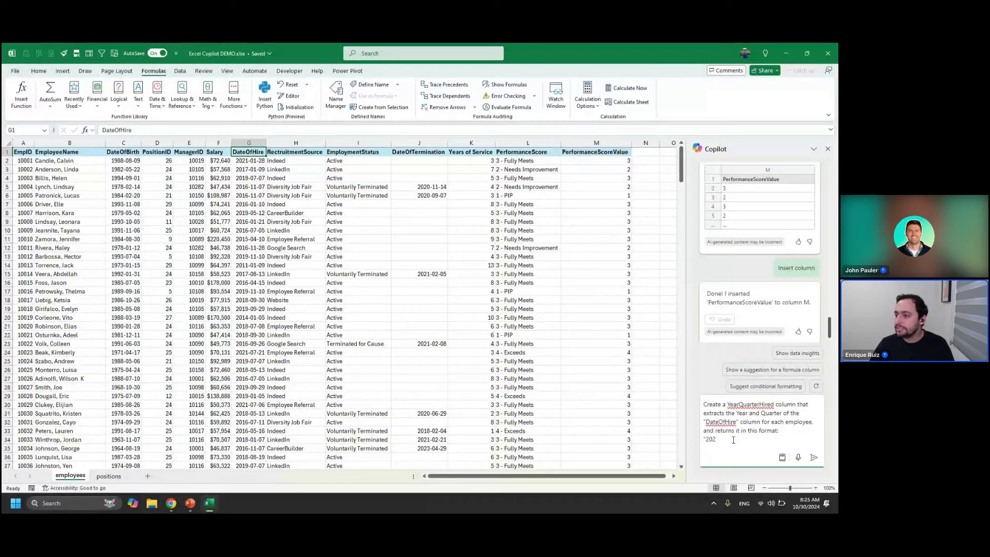
text(1 Q)
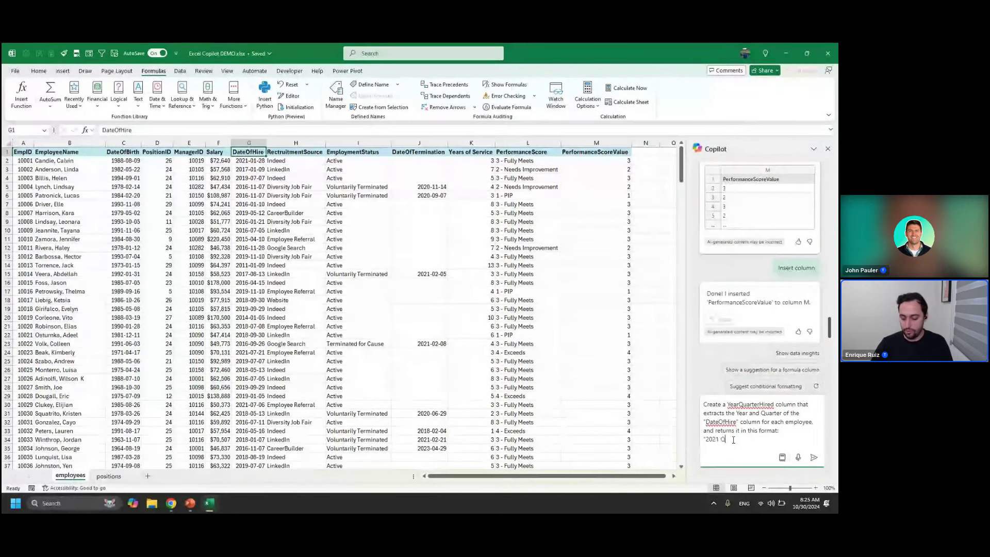
text(1")
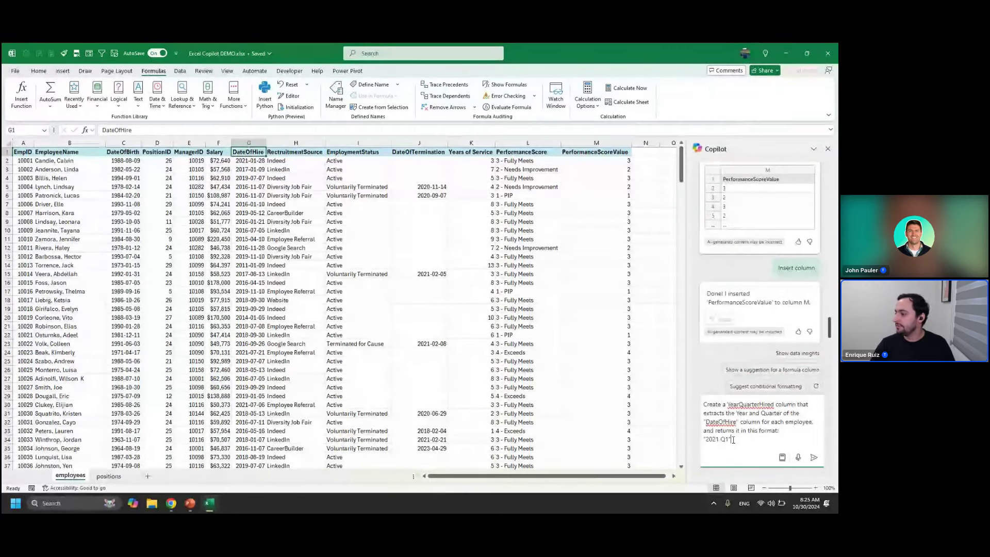
key(Return)
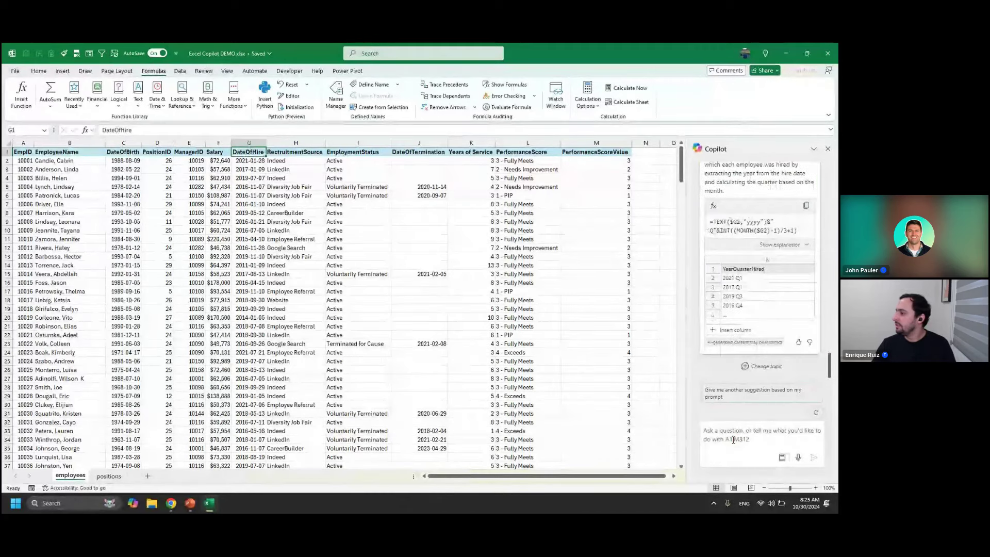
- Read the explanation of Copilot's suggested formula and insert the YearQuarterHired column into the sheet
scroll(765, 298, up, 1)
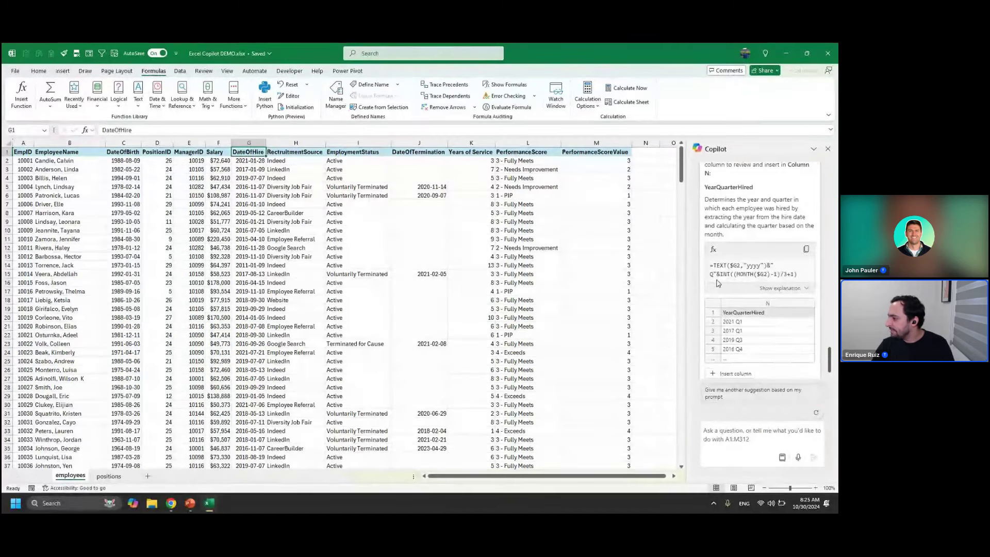
click(766, 285)
scroll(770, 294, down, 2)
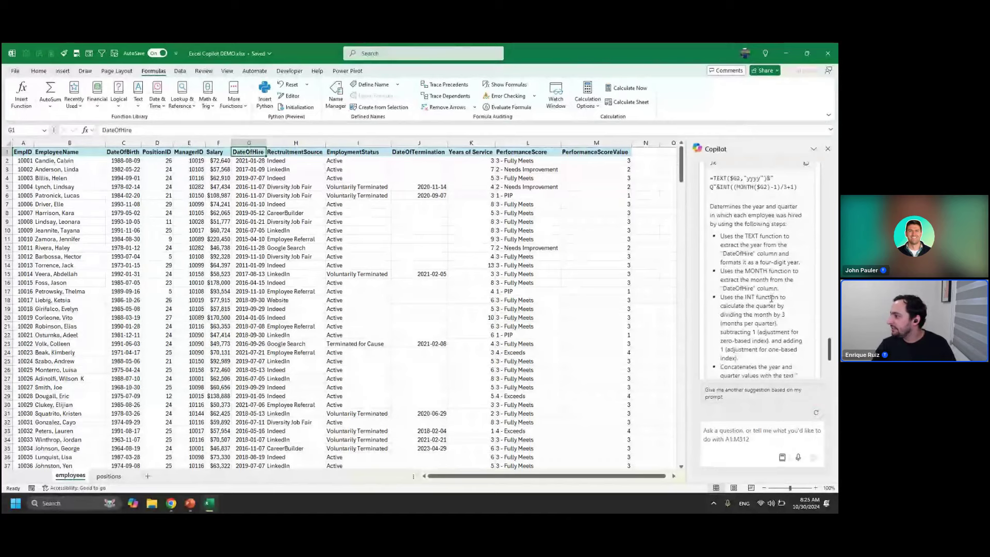
scroll(779, 301, down, 3)
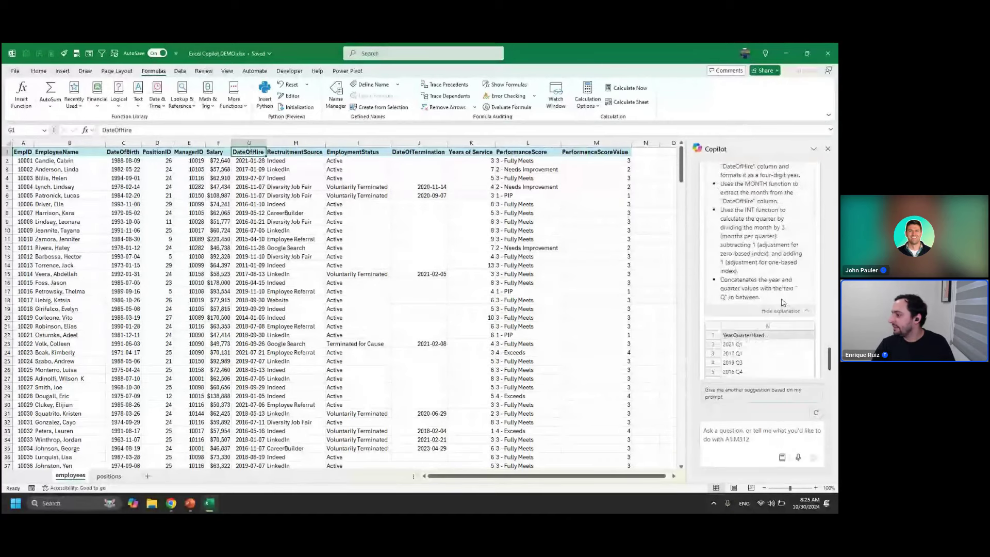
scroll(725, 287, down, 2)
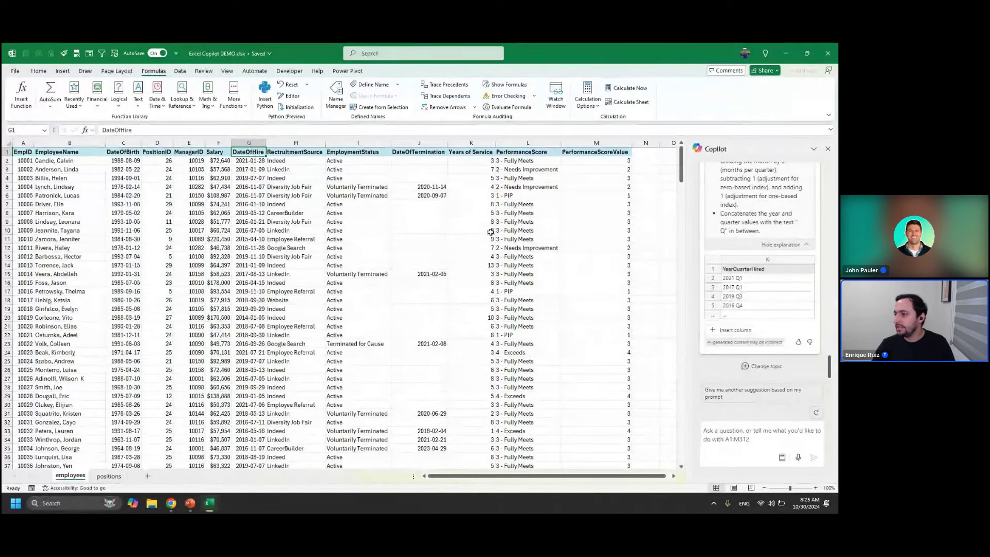
click(732, 329)
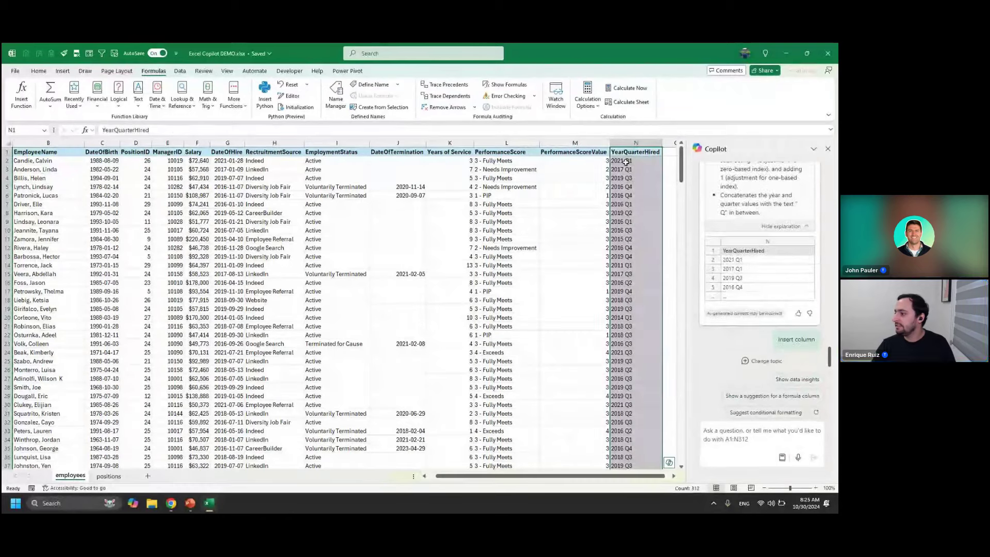
- Check the YearQuarterHired formula in N2 and the values below it, then move the column between DateOfHire and RecruitmentSource
click(627, 160)
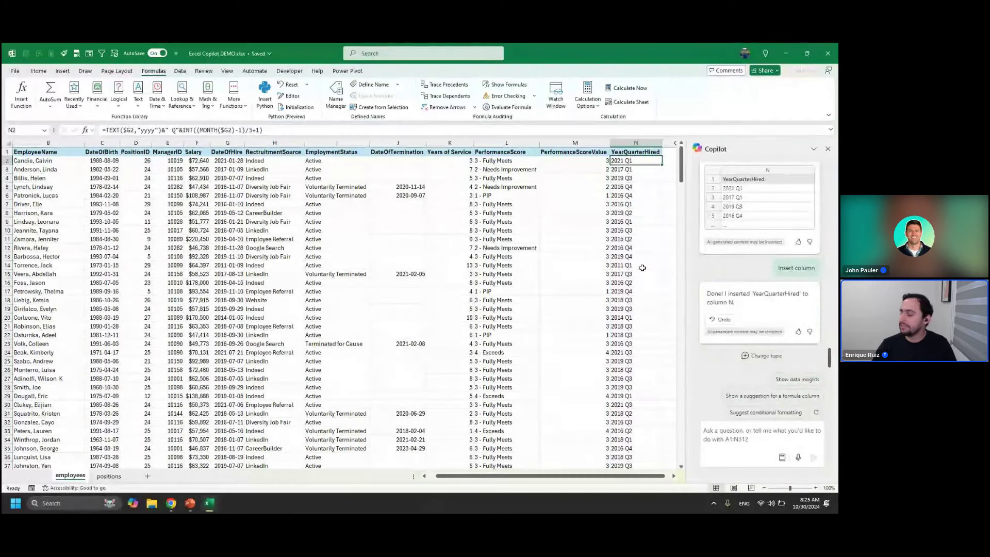
scroll(643, 260, down, 18)
scroll(643, 258, up, 18)
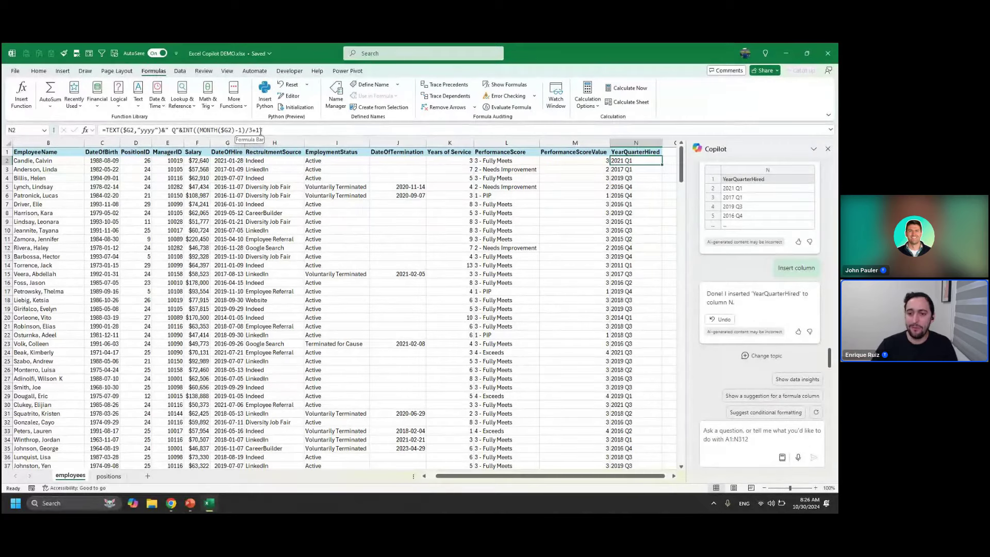
right_click(624, 143)
click(644, 165)
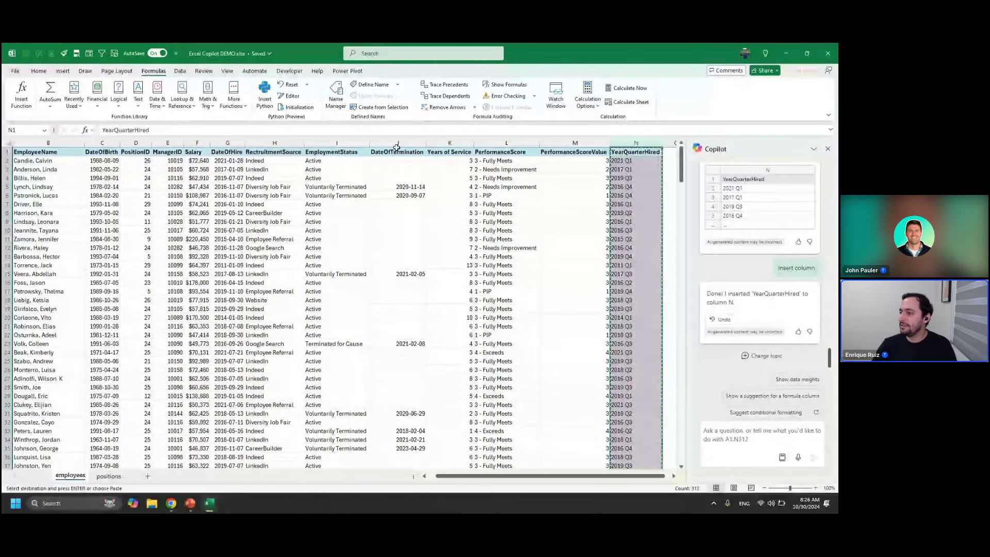
click(270, 142)
right_click(271, 142)
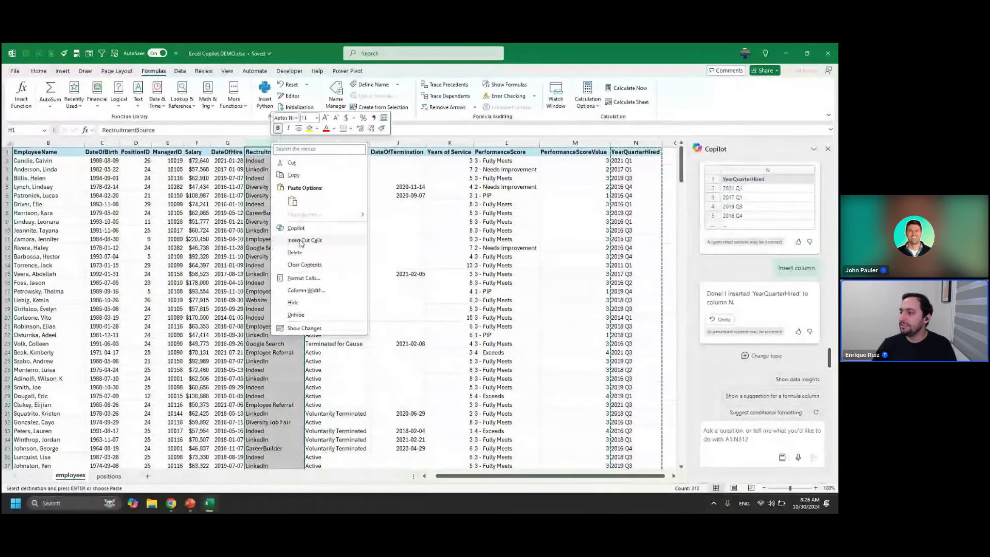
click(275, 222)
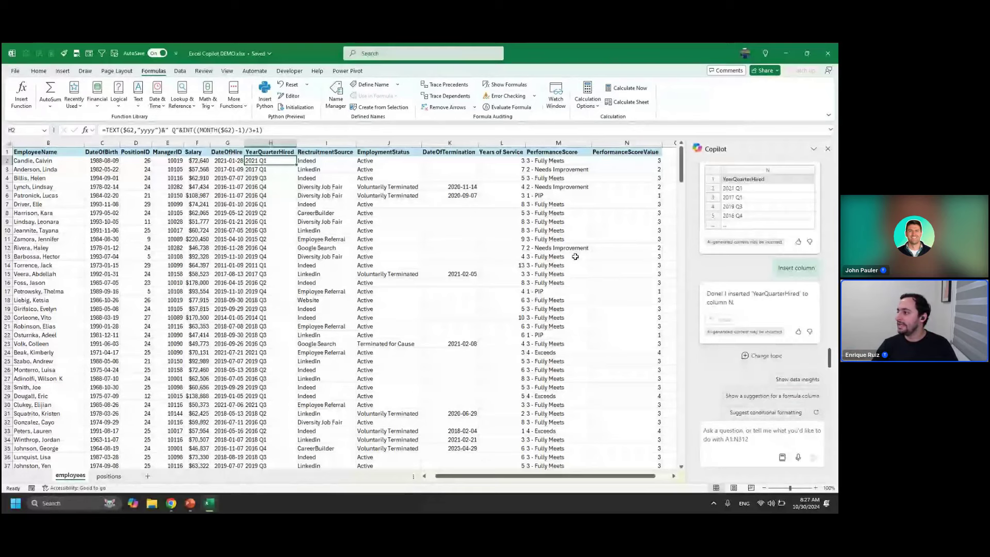
- Look over the first rows of PerformanceScoreValue and Salary, then EmploymentStatus in row 3 and PerformanceScore in rows 23 and 24
drag(627, 160, 617, 243)
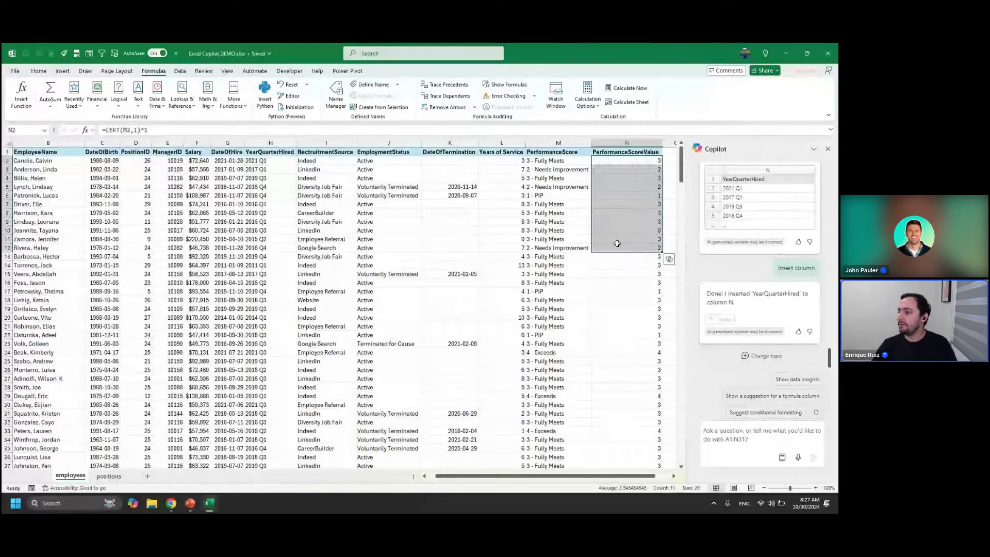
drag(197, 160, 192, 232)
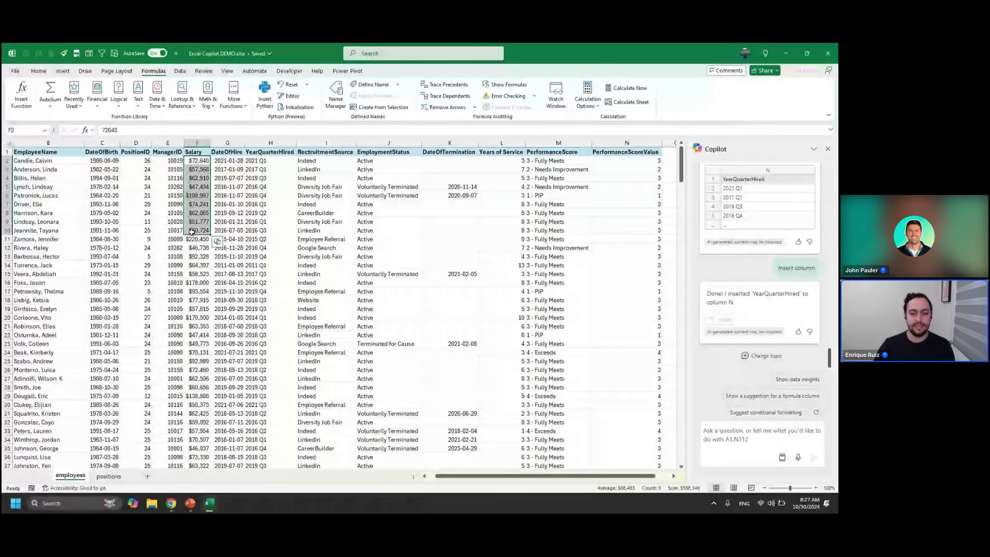
click(408, 169)
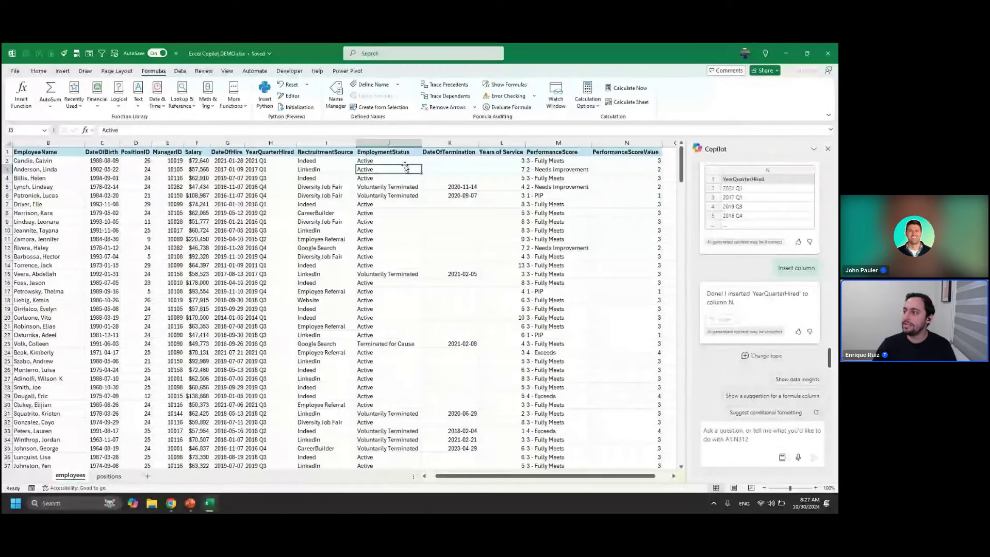
click(662, 352)
click(547, 353)
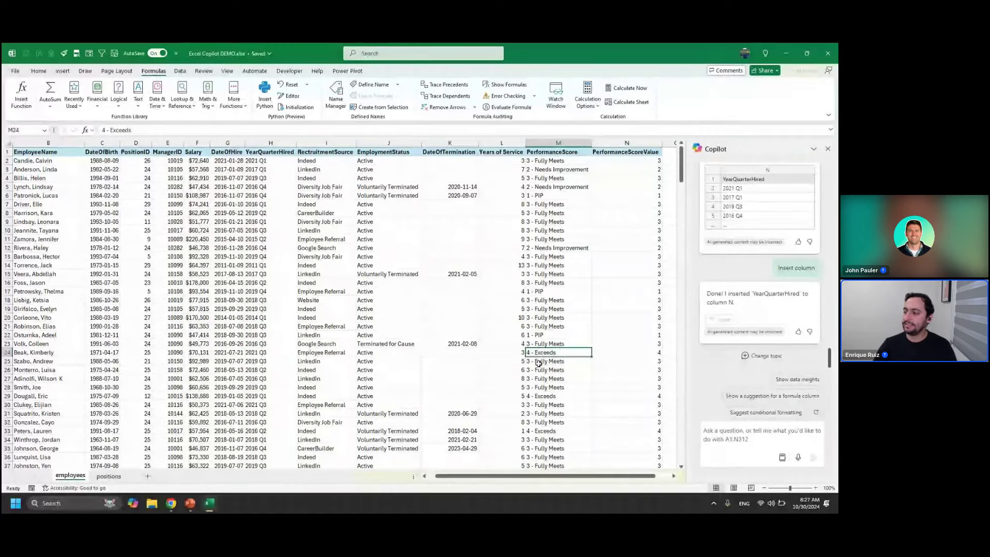
click(546, 344)
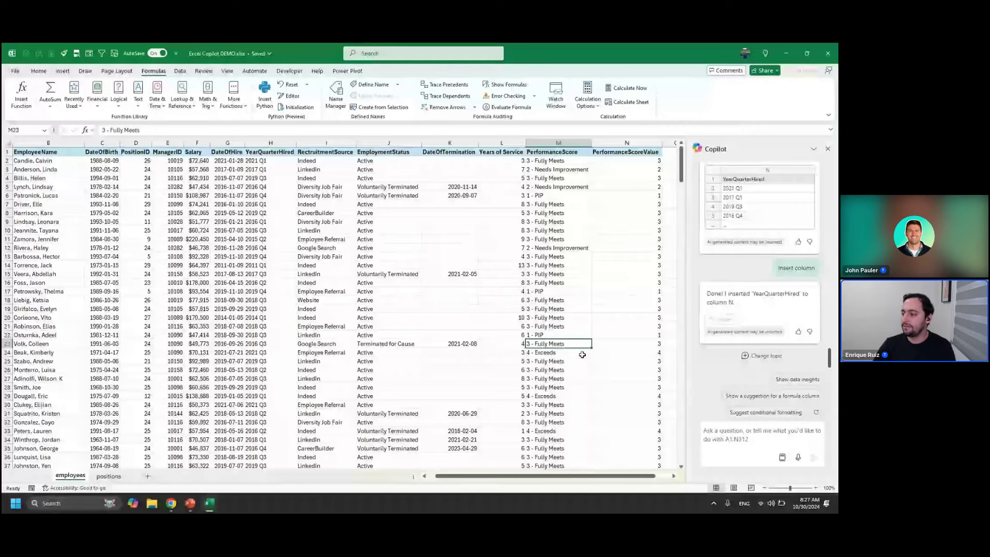
- Check PerformanceScore in M5 and M6, then start a Copilot prompt for a "Bonus" column giving 10% of salary to employees with a performance score of 4
click(564, 189)
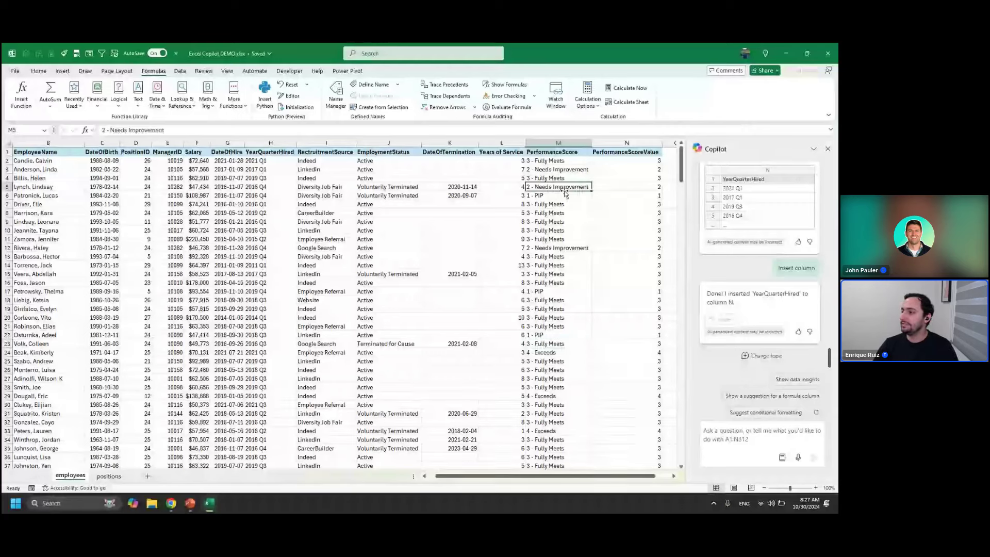
click(560, 197)
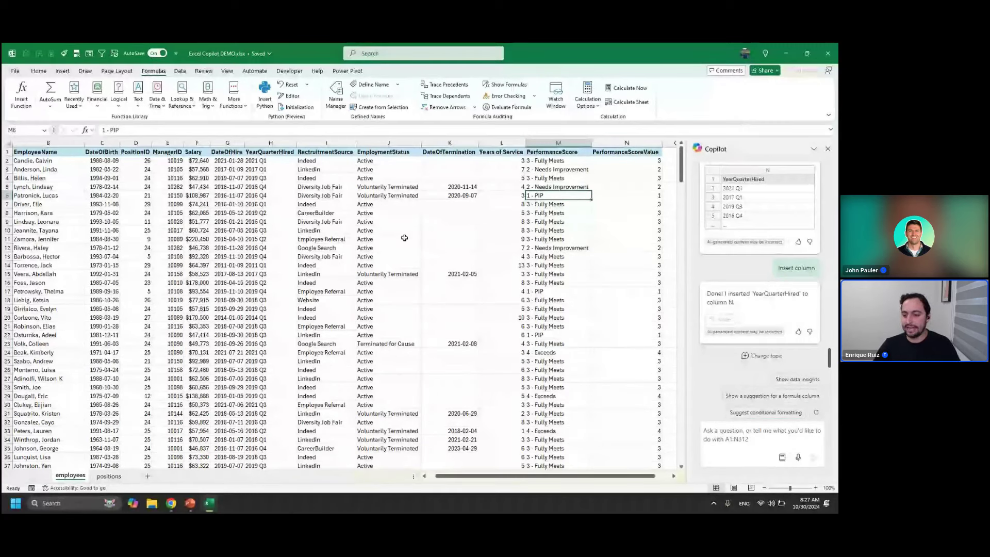
click(759, 431)
text(Crea)
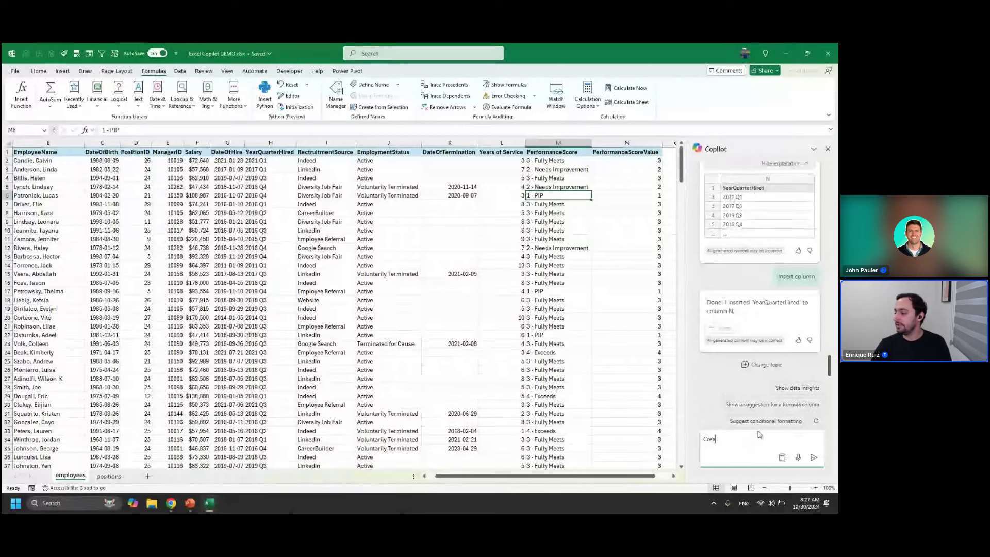
text(te a "Bonus)
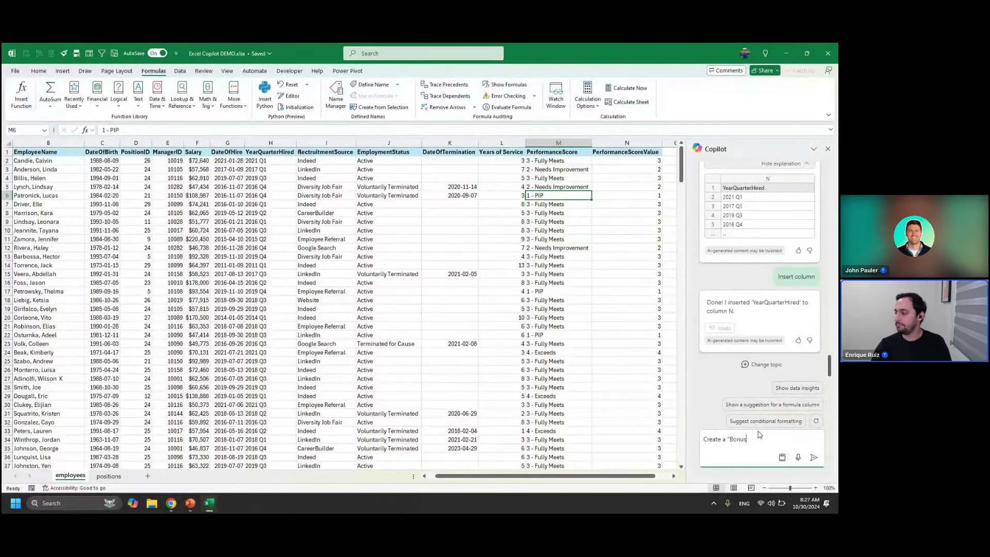
text(" column that)
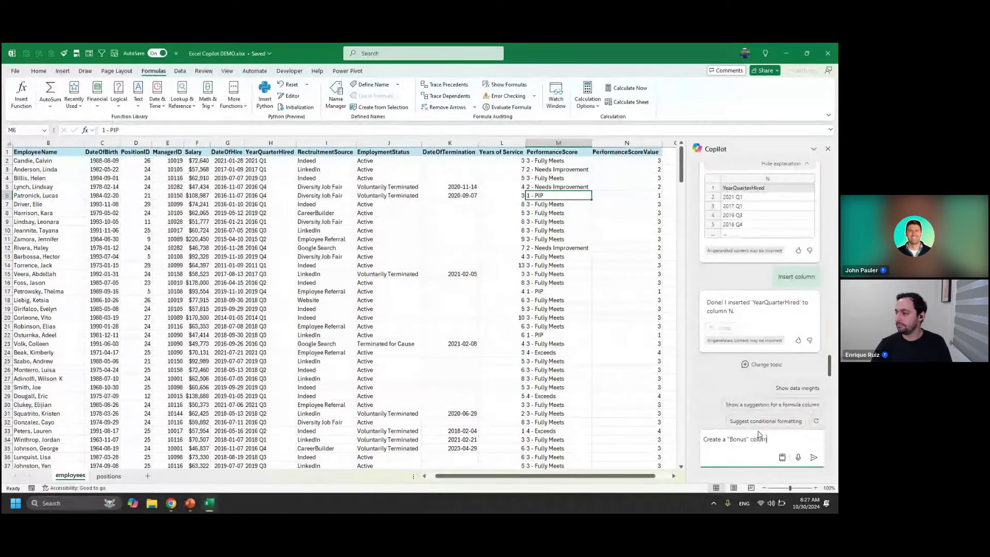
text( giv)
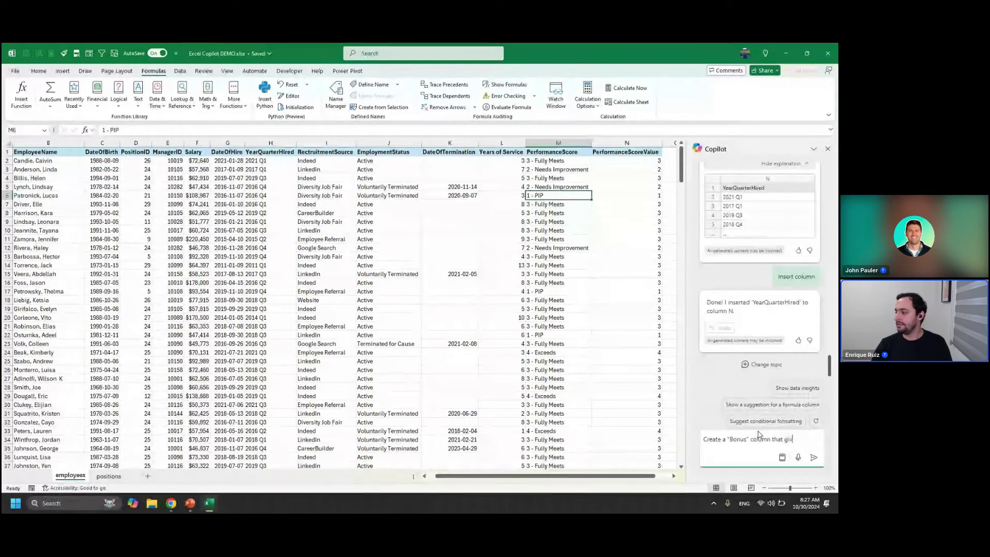
text(es a)
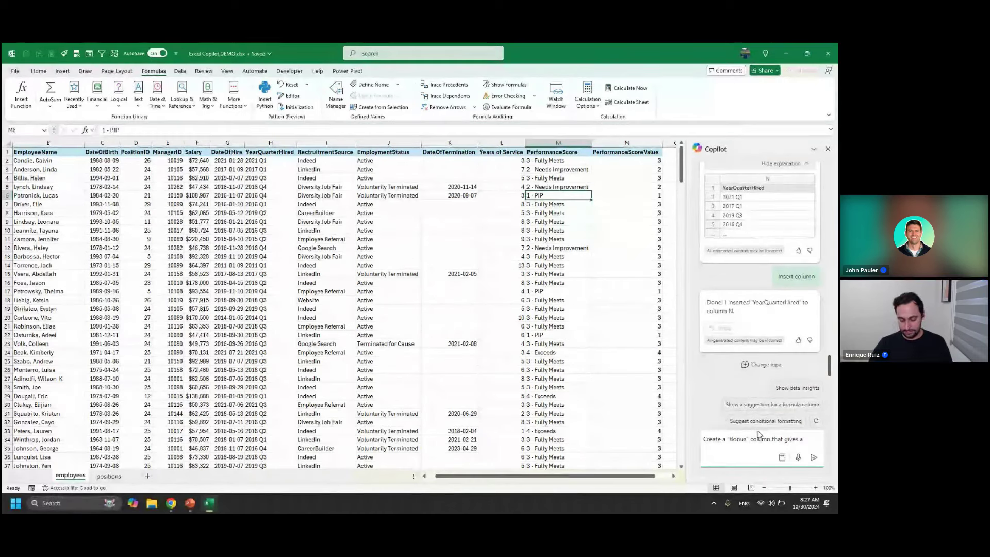
text( 10%)
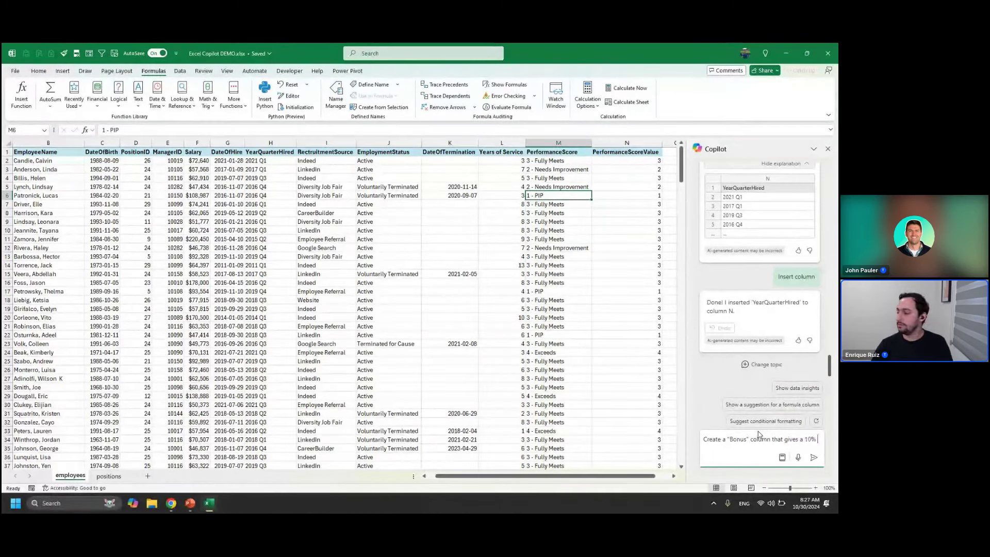
key(BackSpace)
key(BackSpace)
key(BackSpace)
key(BackSpace)
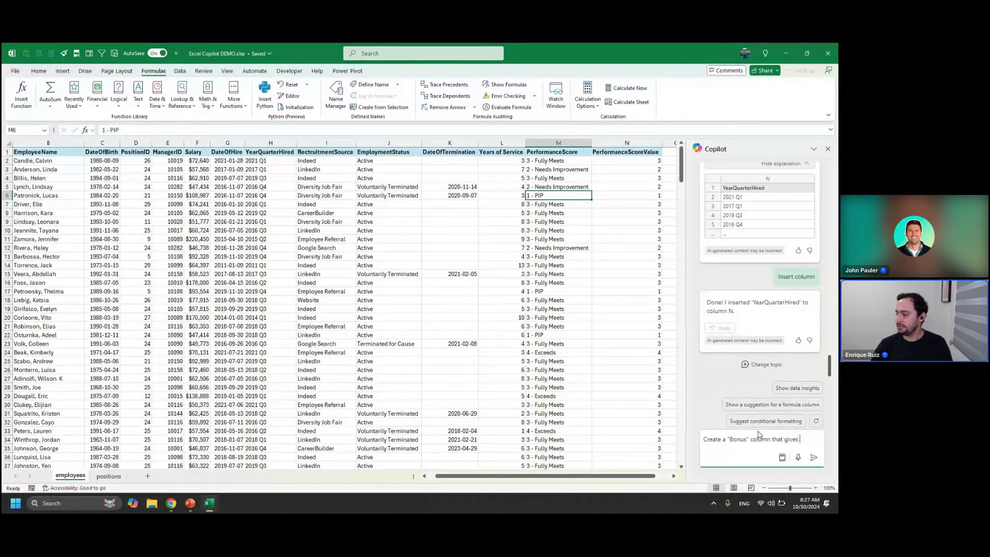
text(10%)
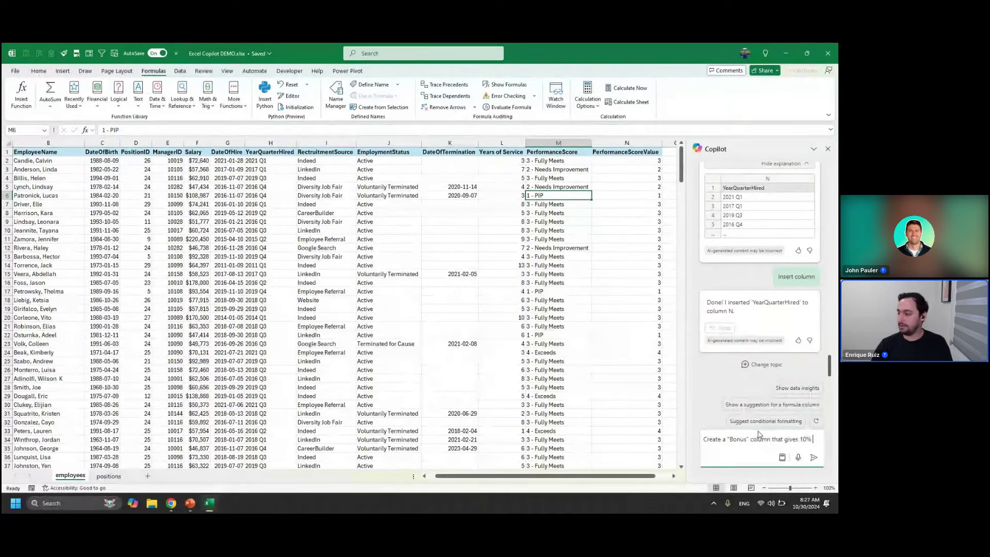
text( of their salary)
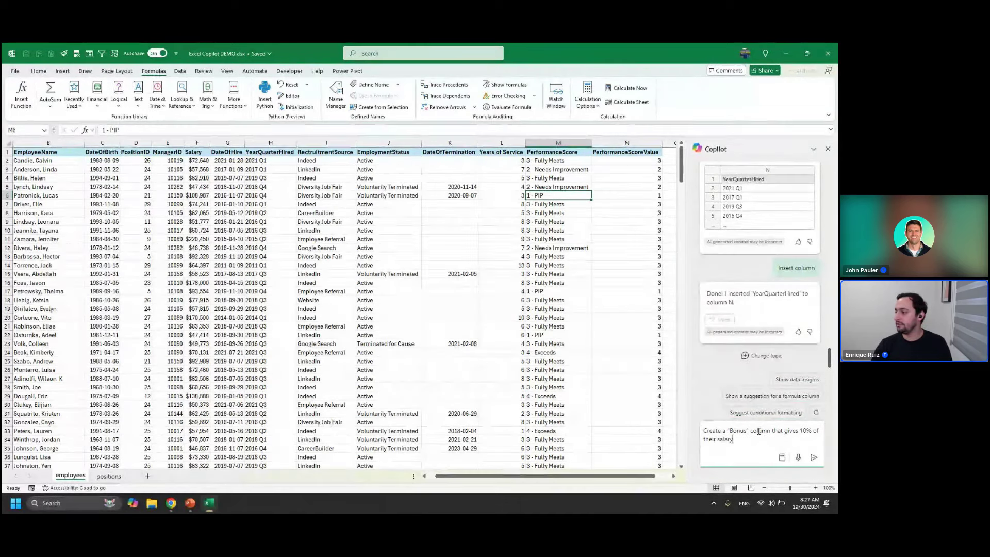
text( to employees with a)
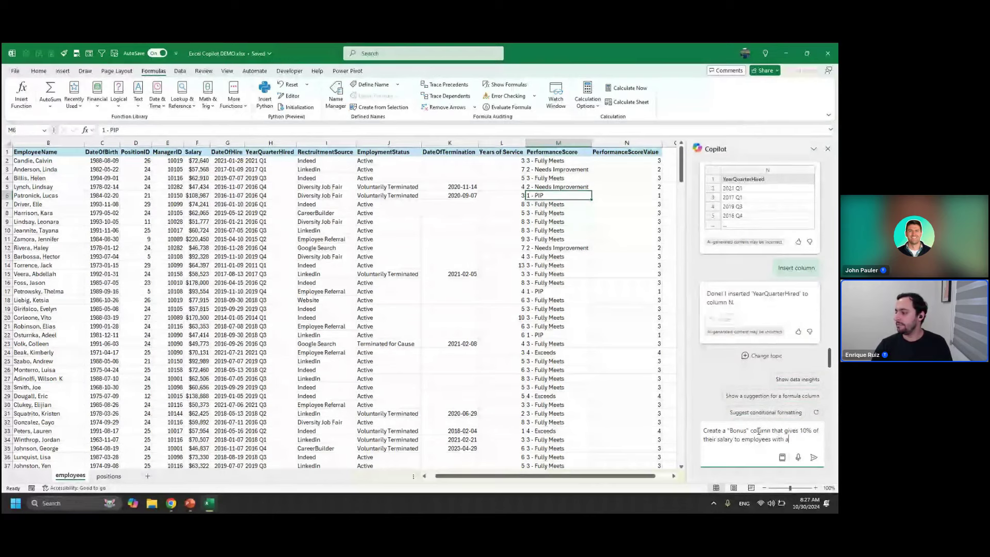
text( performance score of)
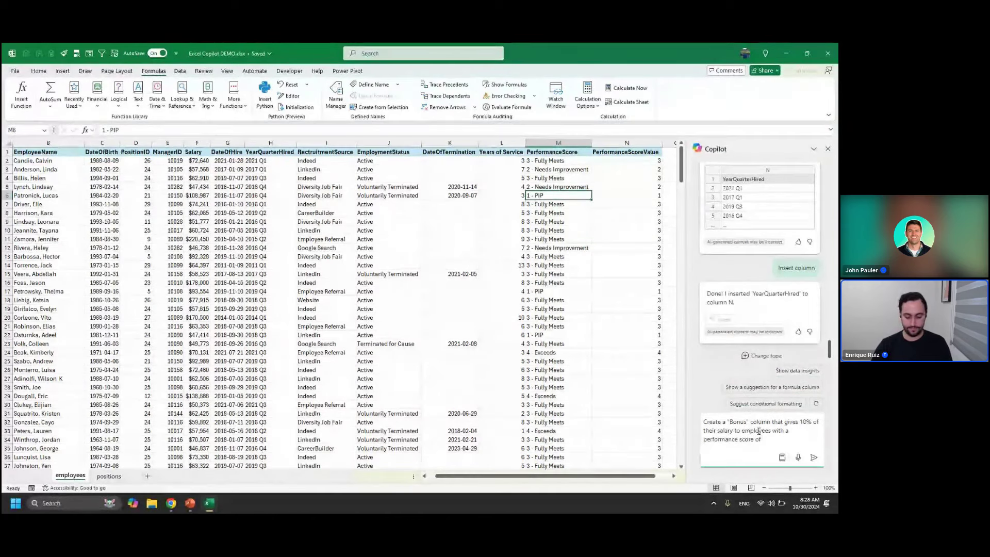
text( 4.)
key(BackSpace)
- Extend the prompt with 5% for those with a score of 3 and 0 otherwise, and restrict it to active employees
text(, 5%)
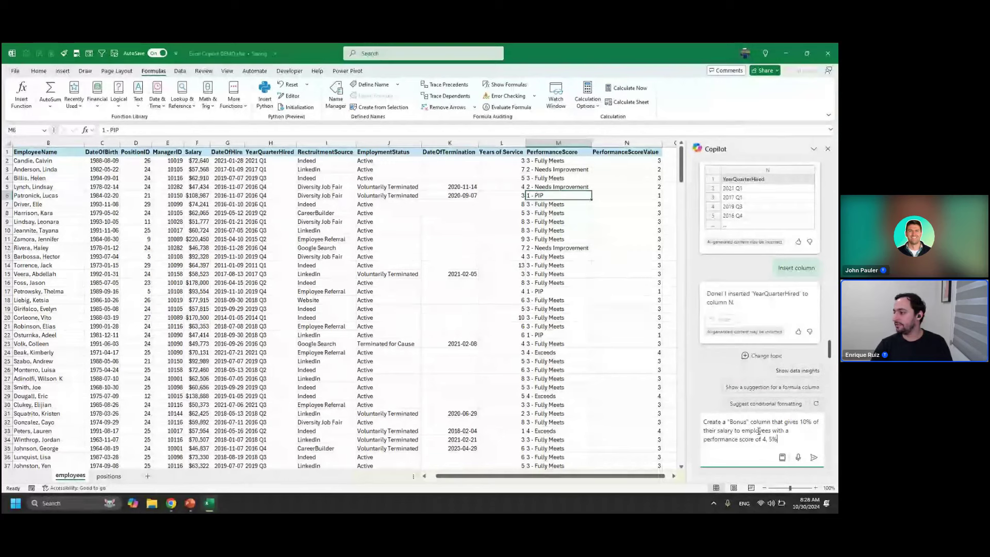
text( for those with)
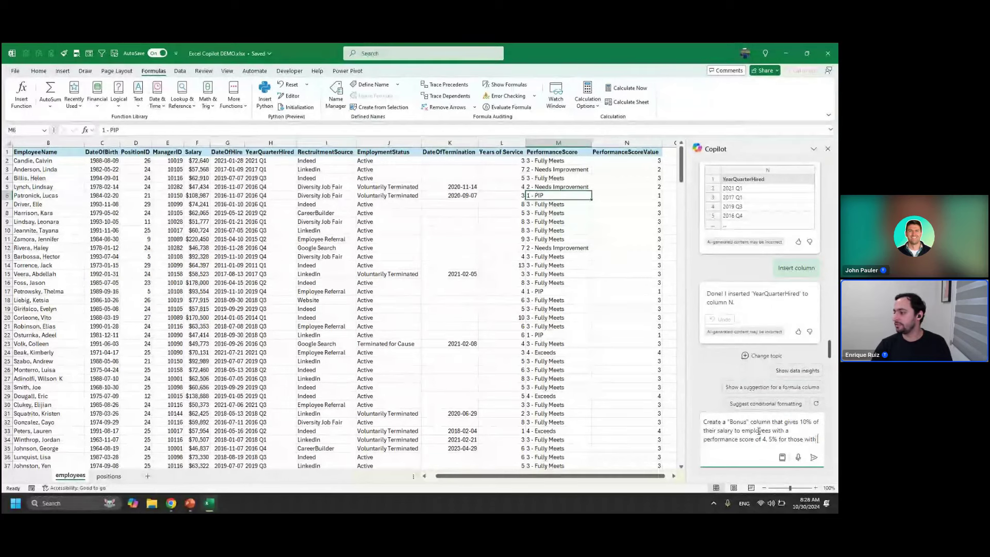
text( a score of 3, a)
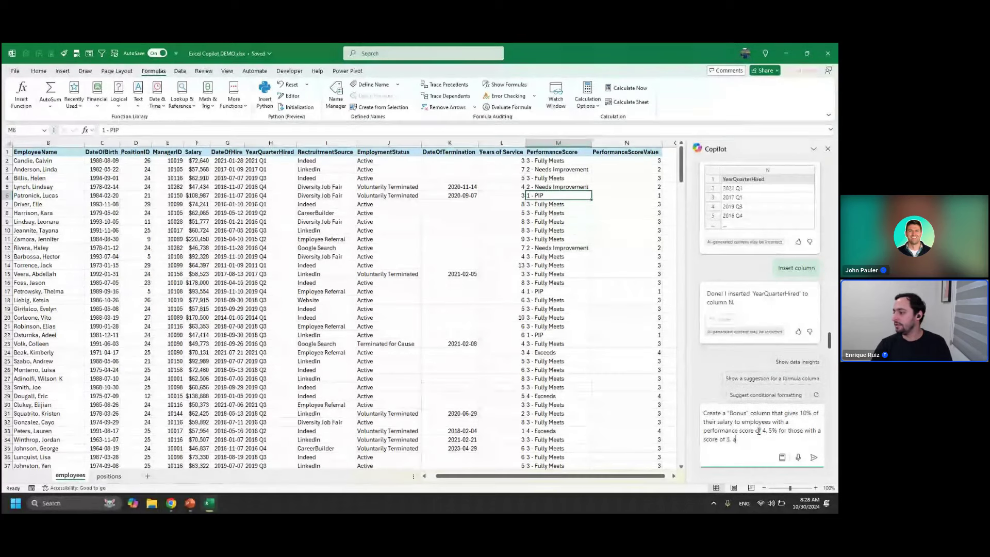
text(nd 0 otherwise.)
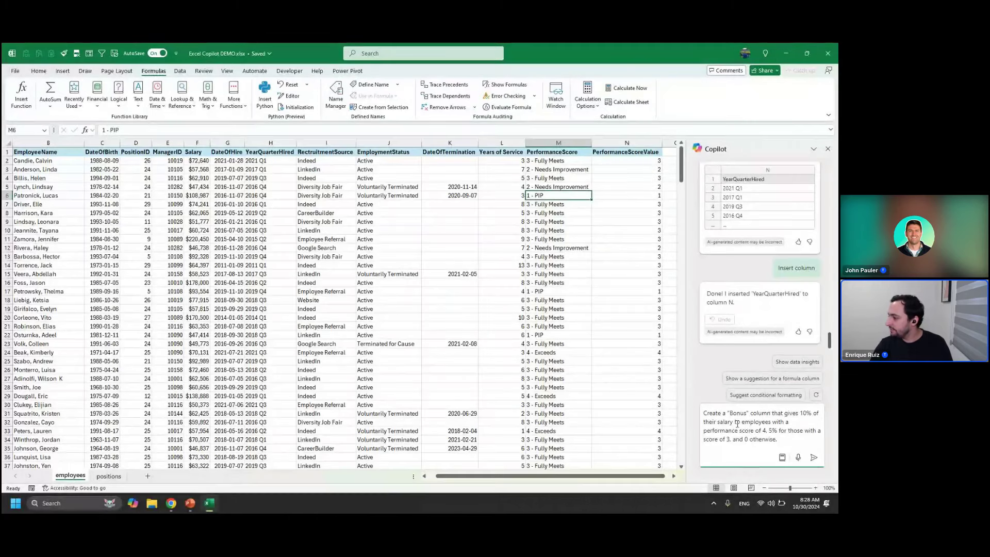
click(742, 422)
text(ac)
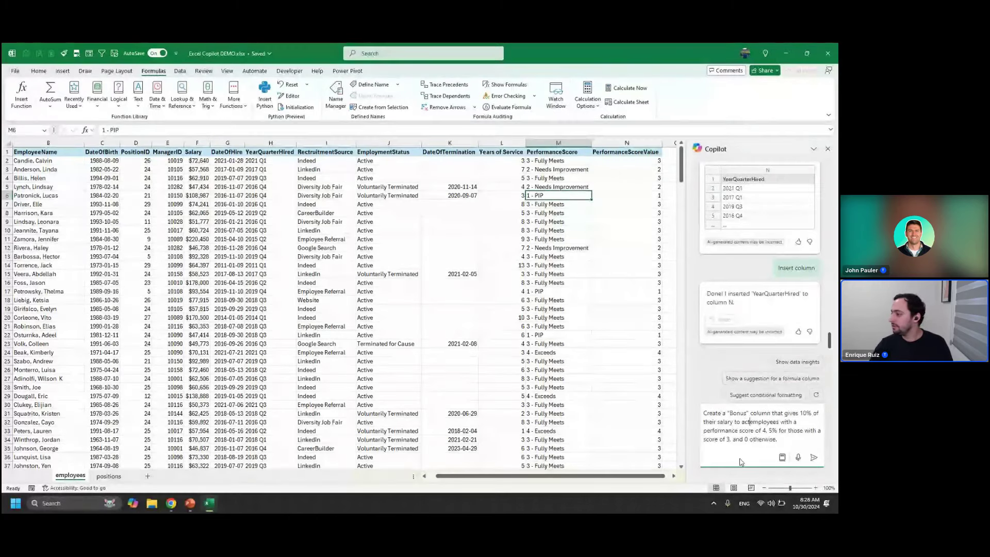
text(tive)
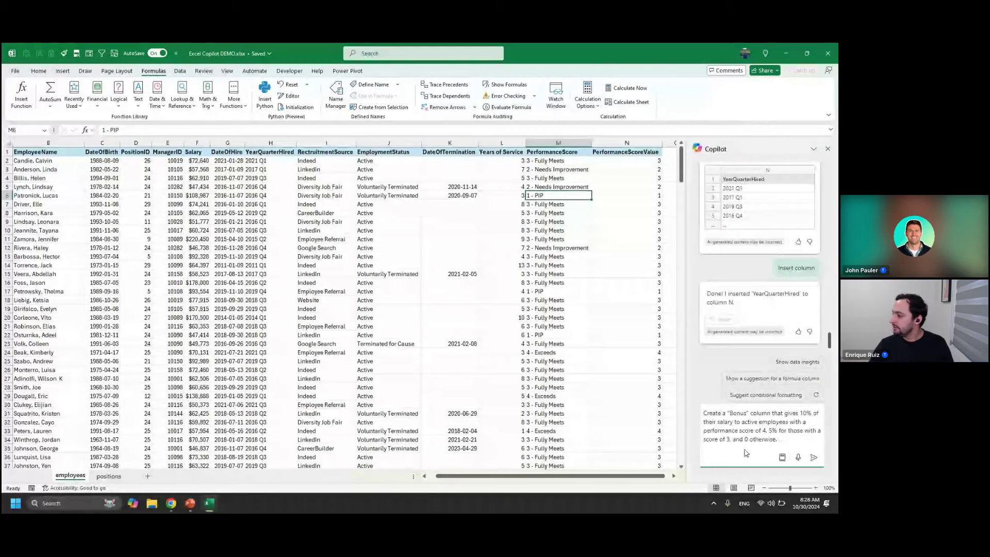
- Send the Bonus prompt to Copilot, read the suggested formula's description and insert the column into the sheet
click(814, 458)
click(814, 459)
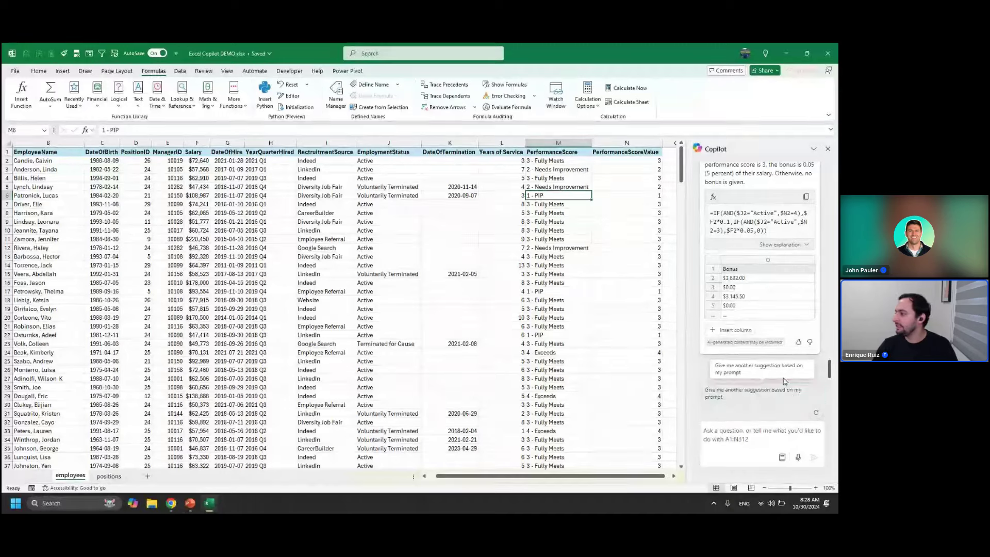
scroll(768, 340, up, 1)
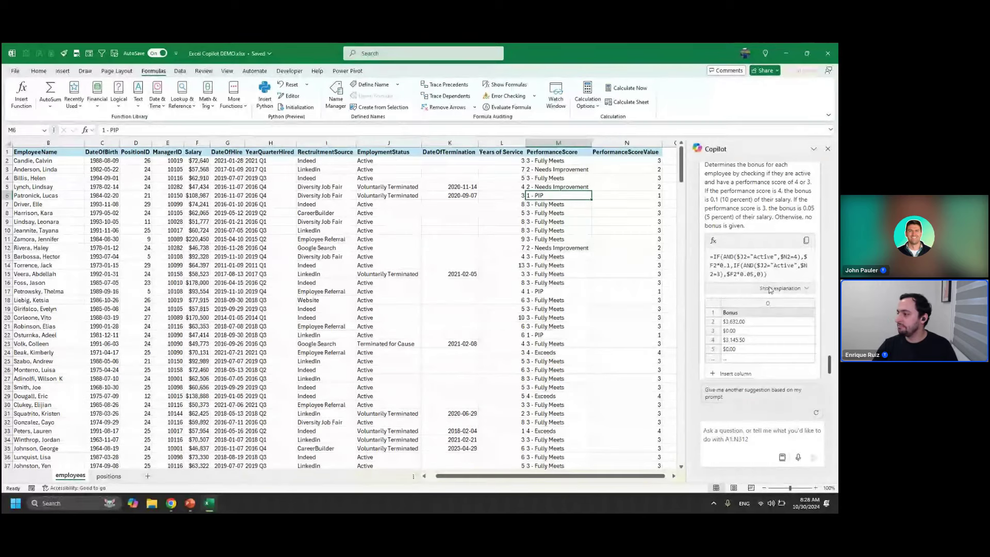
click(748, 373)
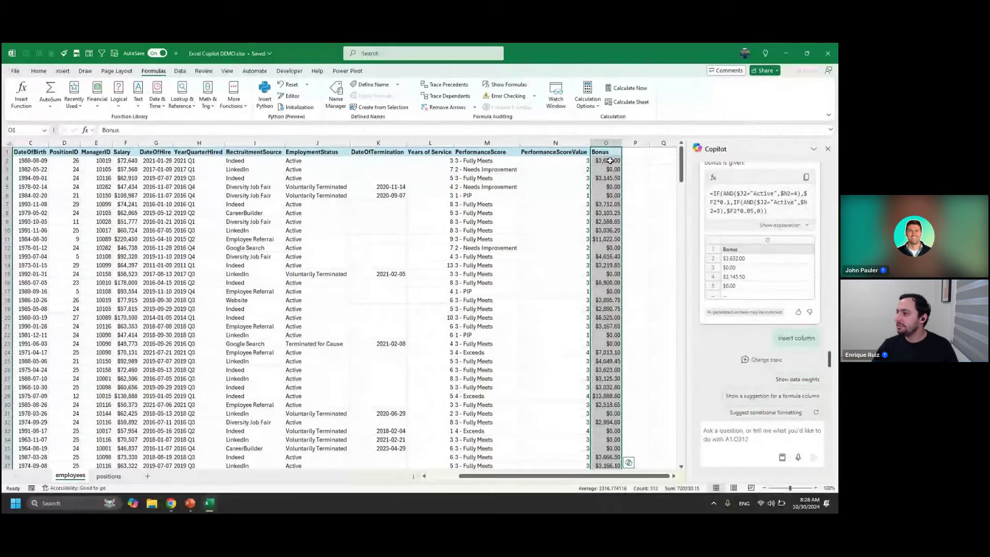
- Check the Bonus amounts in rows 2, 5, 6 and 24 against the salary, employment and performance data
drag(610, 161, 119, 163)
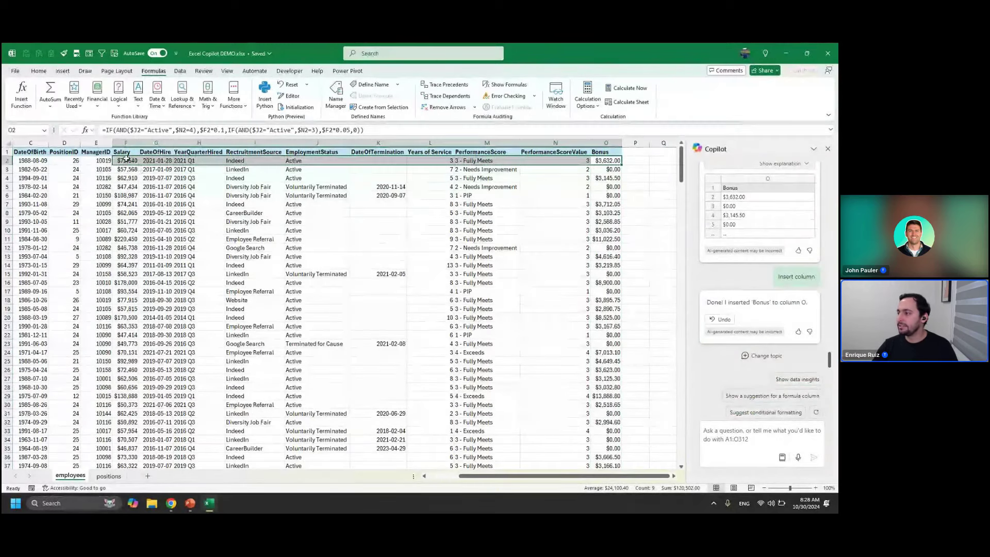
click(463, 185)
drag(390, 186, 607, 191)
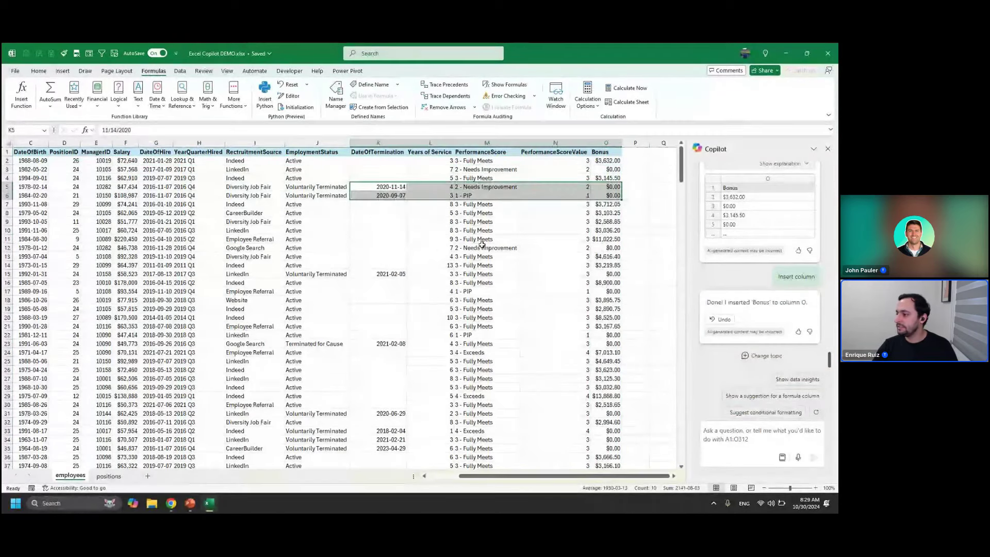
click(496, 352)
drag(601, 352, 119, 352)
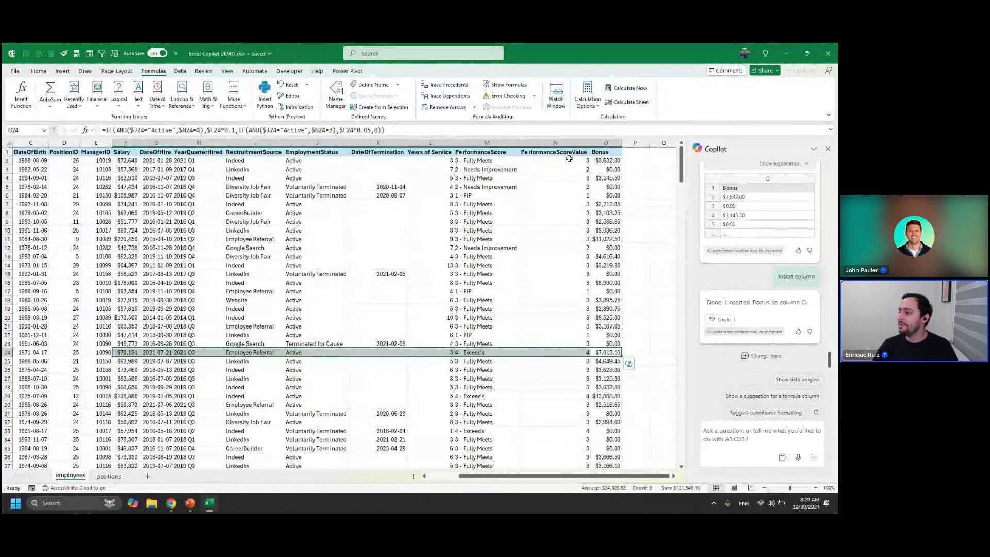
- Move the Bonus column between Salary and DateOfHire, then check its formula in G2 against Copilot's suggestion
click(599, 160)
right_click(599, 159)
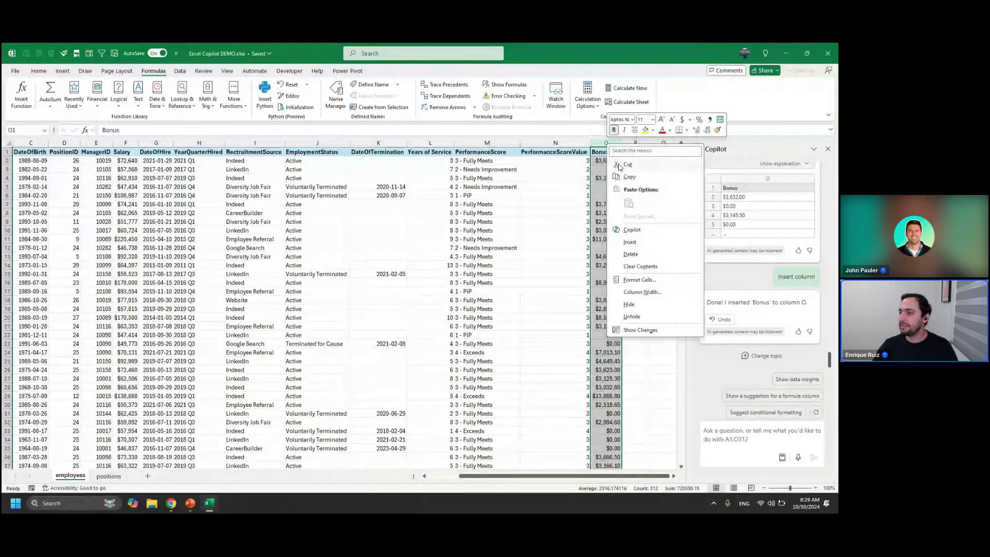
click(632, 169)
click(146, 143)
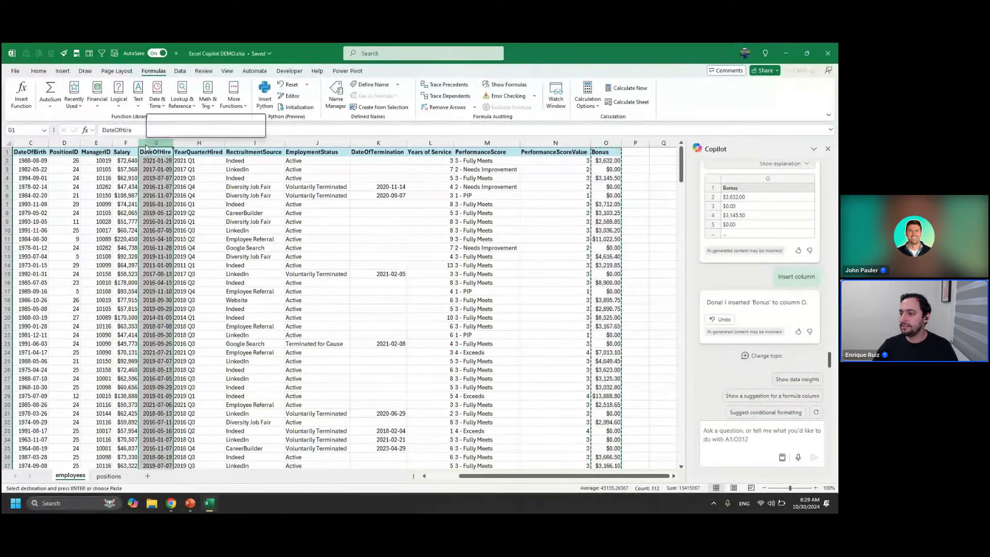
right_click(146, 145)
click(170, 227)
click(155, 161)
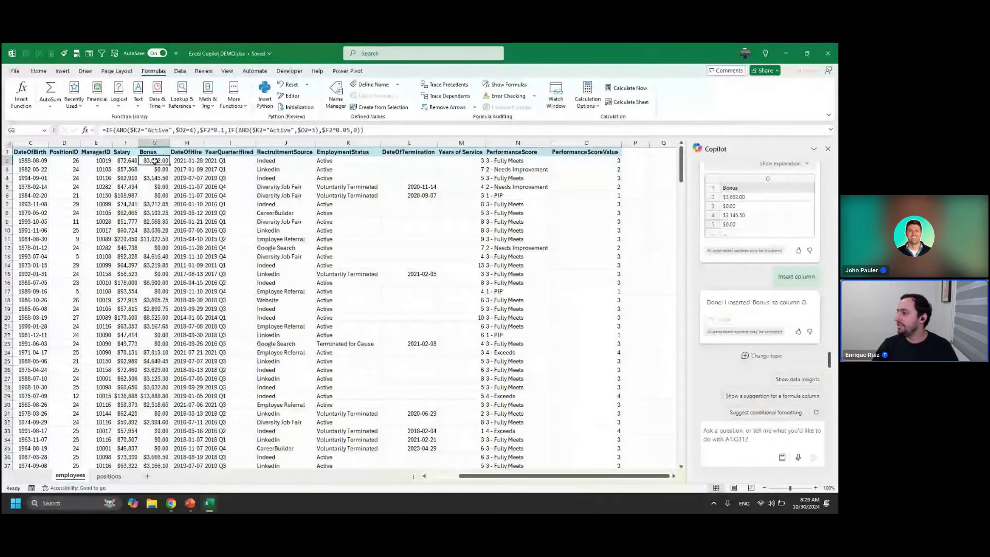
scroll(751, 280, up, 5)
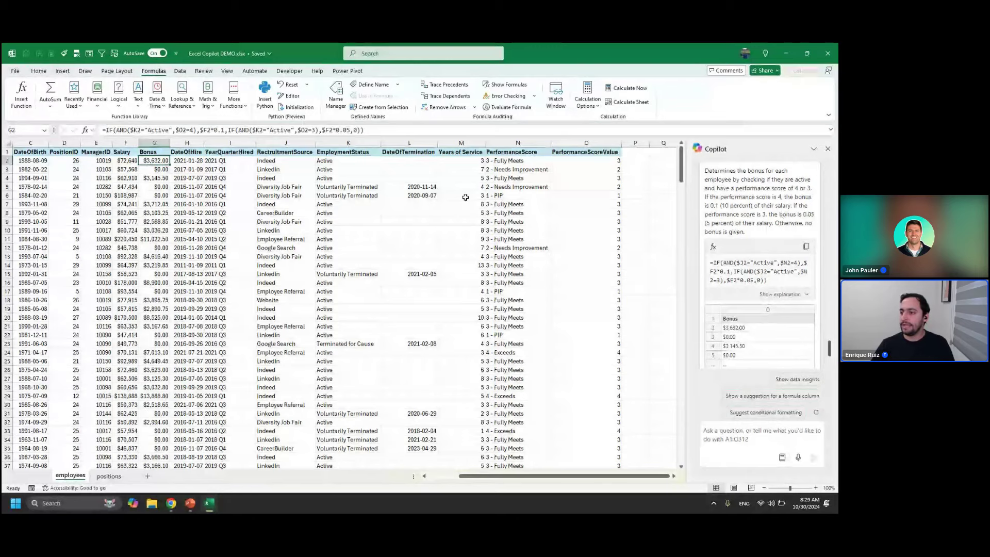
- Compare PositionID on the employees sheet with the PositionID and Department columns on the positions sheet, then return to employees
scroll(465, 197, left, 2)
drag(164, 152, 154, 271)
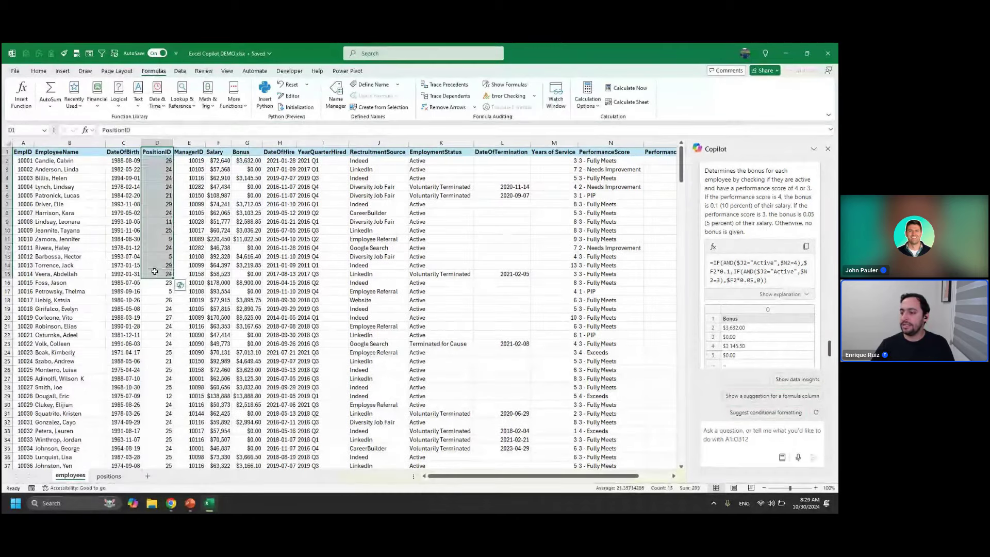
click(109, 476)
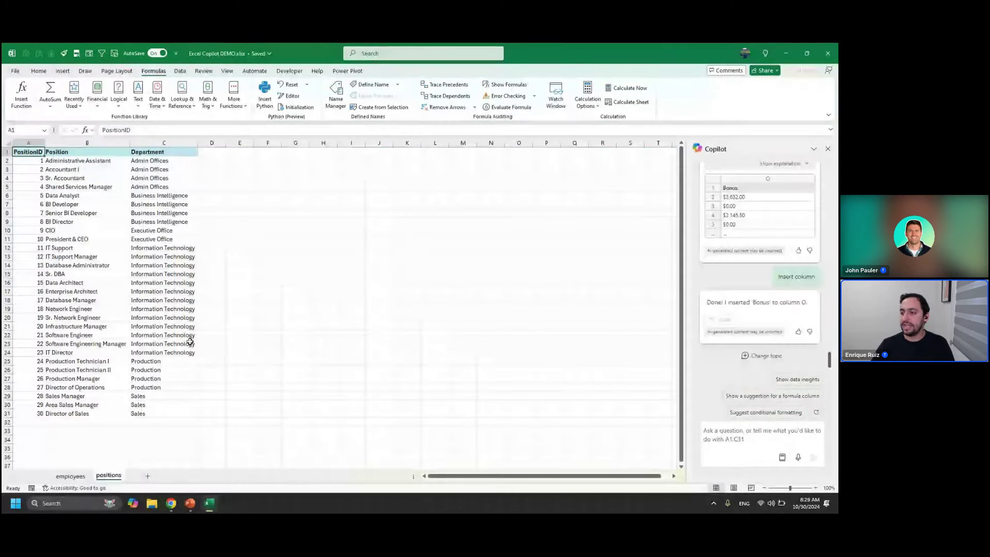
drag(162, 151, 160, 414)
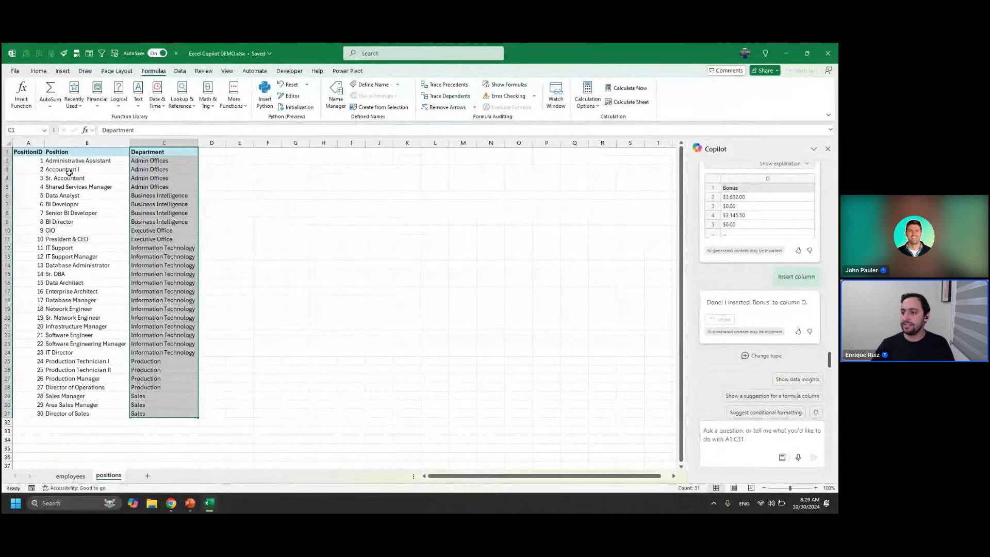
click(32, 152)
click(63, 475)
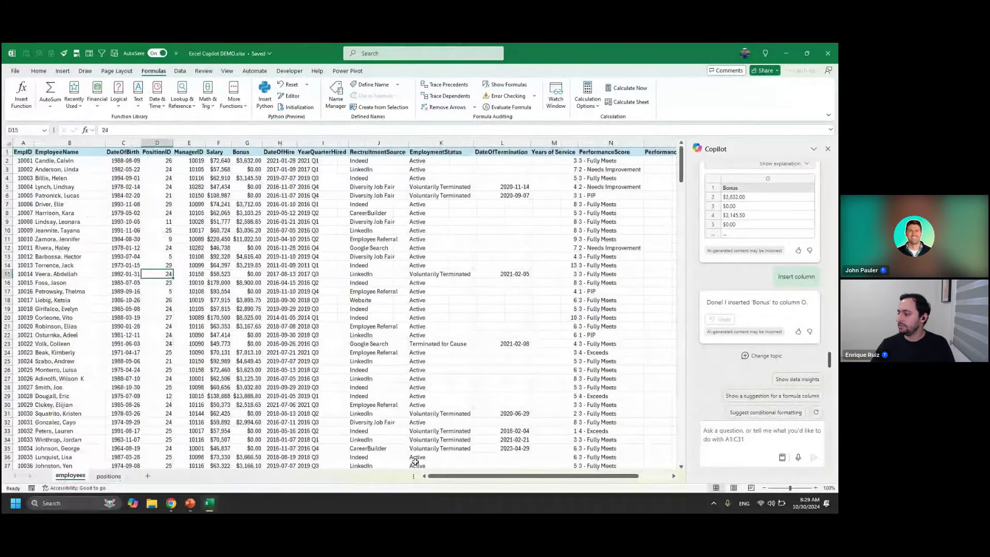
- Send Copilot the prompt "Look up the department for each employee from the positions worksheet, based on their PositionId" and insert the suggested column
click(746, 442)
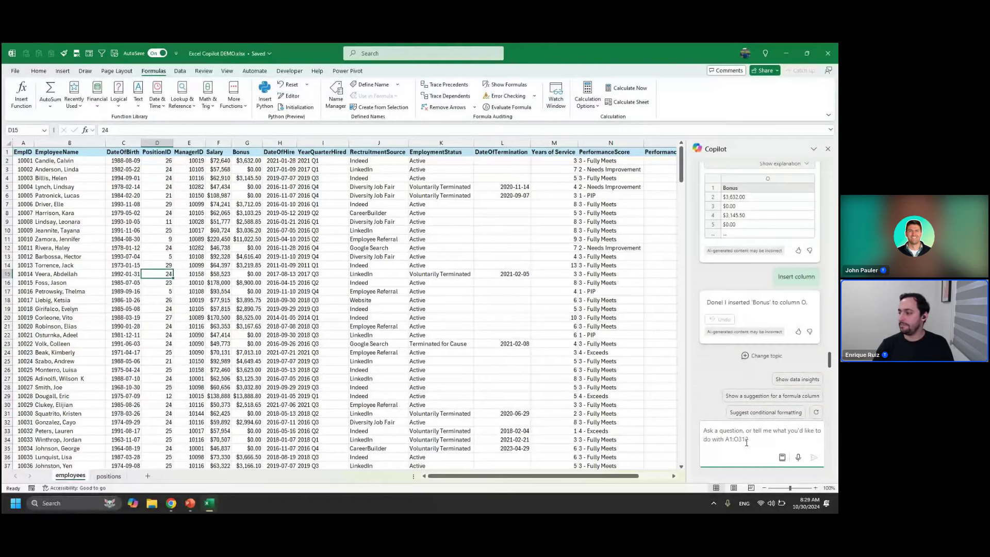
text(Look up the department for )
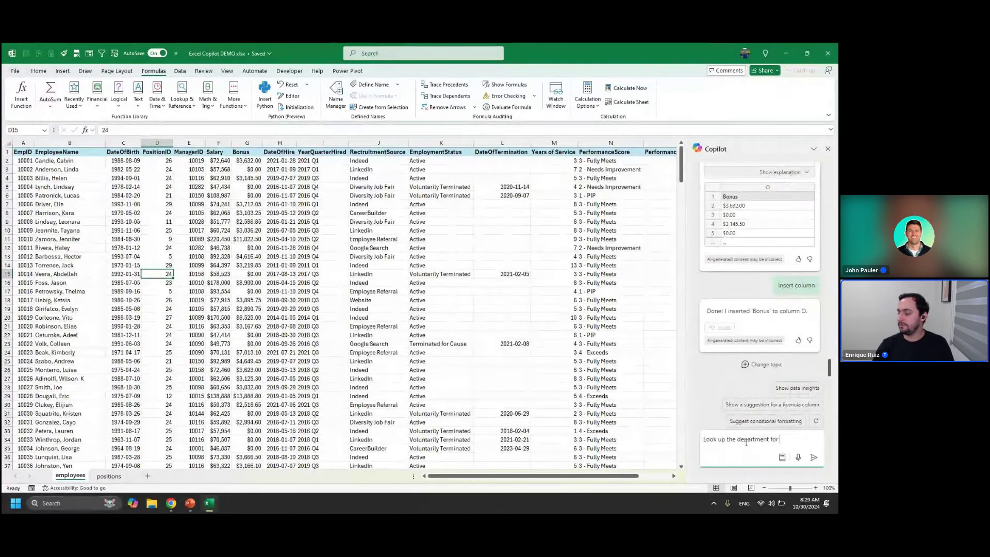
text(each employee f)
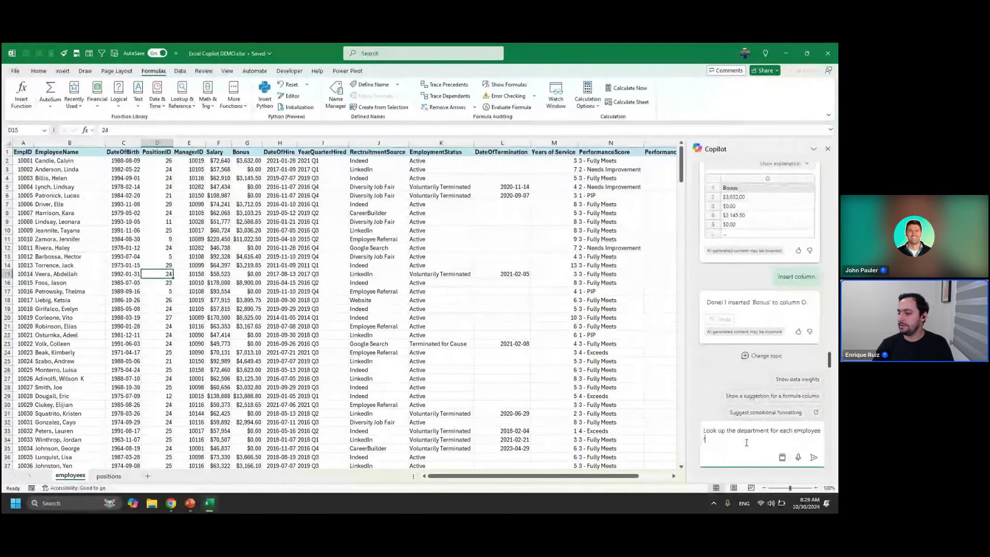
text(rom the pos)
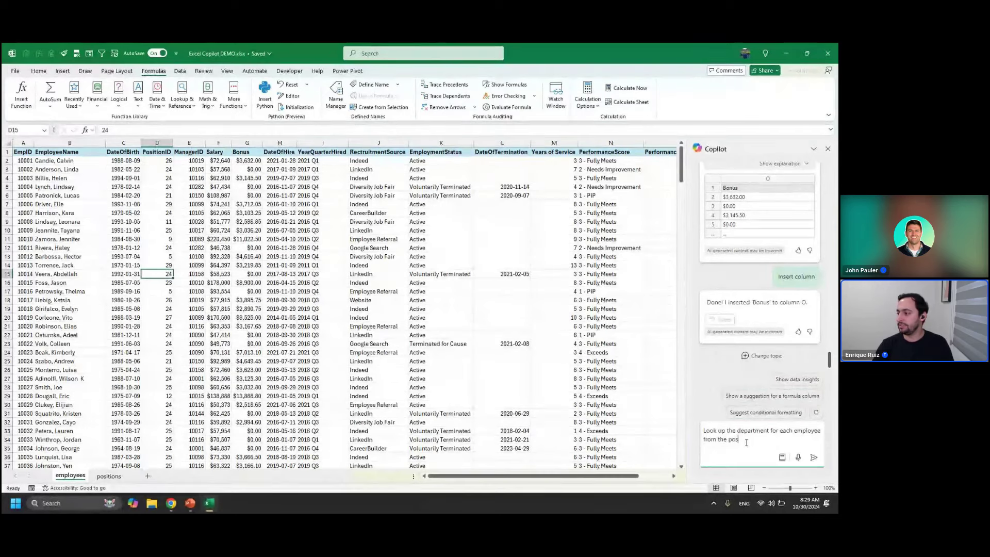
text(itions worksheet)
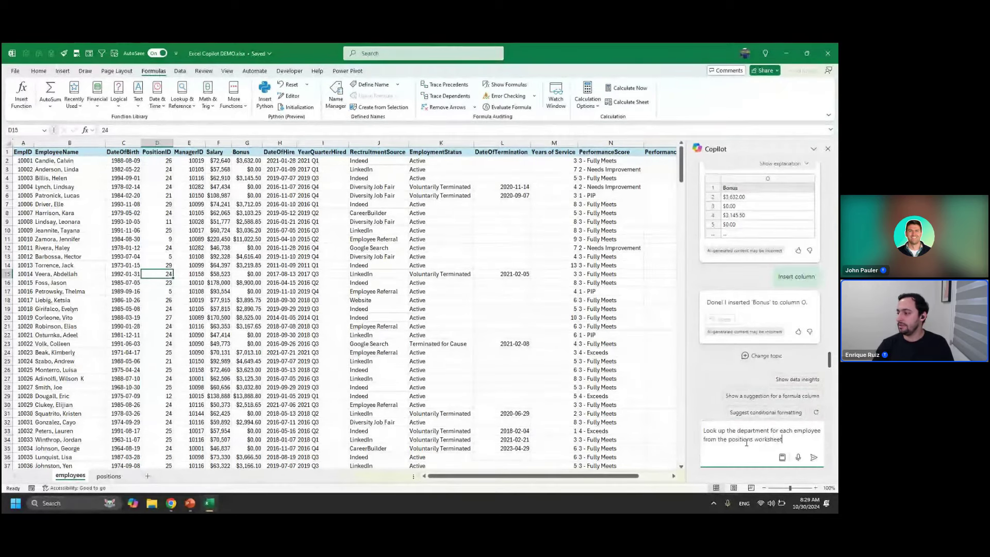
text(, based on th)
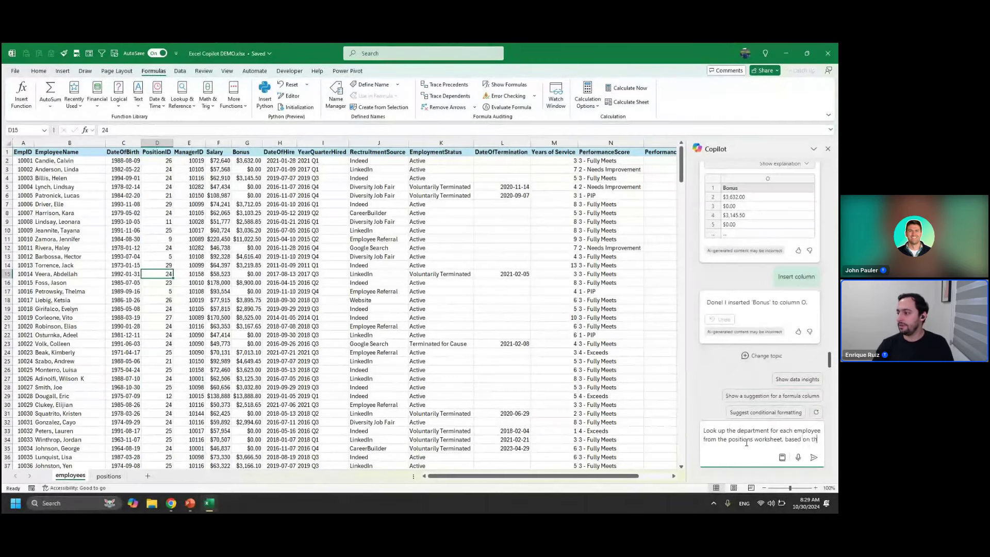
text(eir Position)
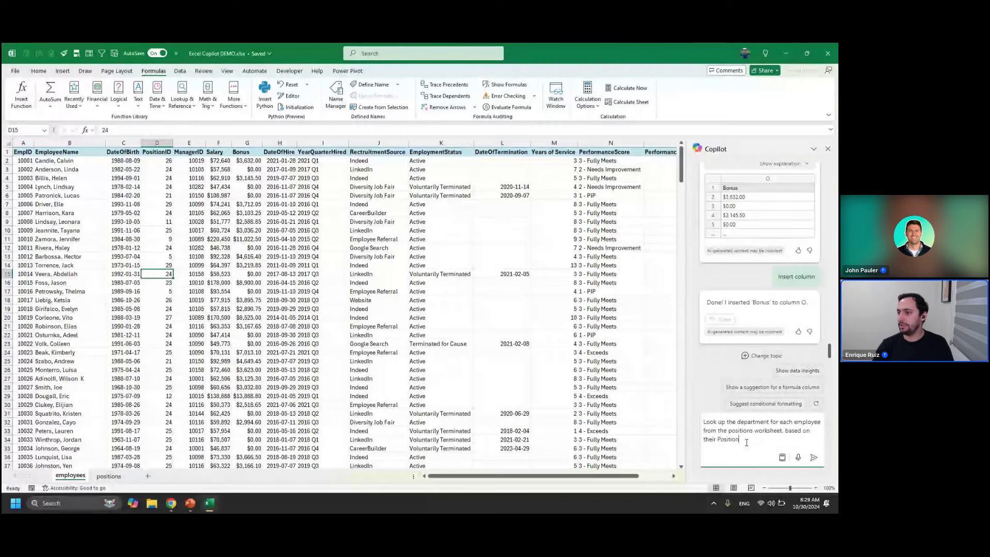
text(Id)
key(Return)
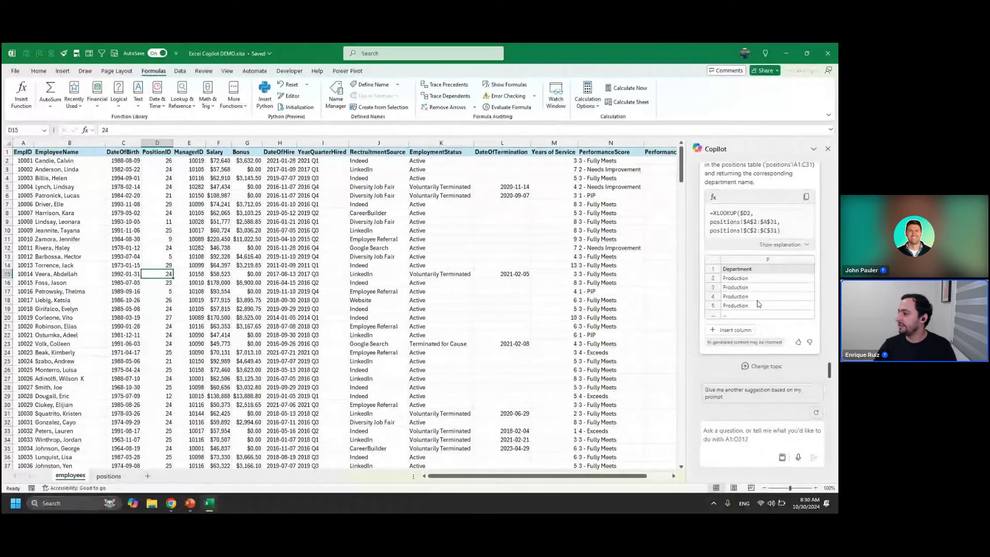
click(745, 329)
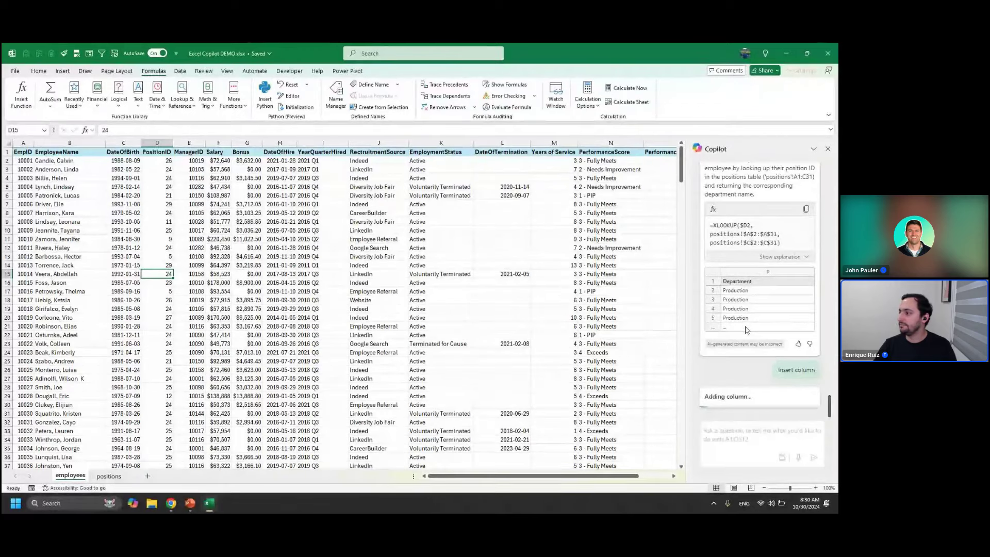
click(617, 187)
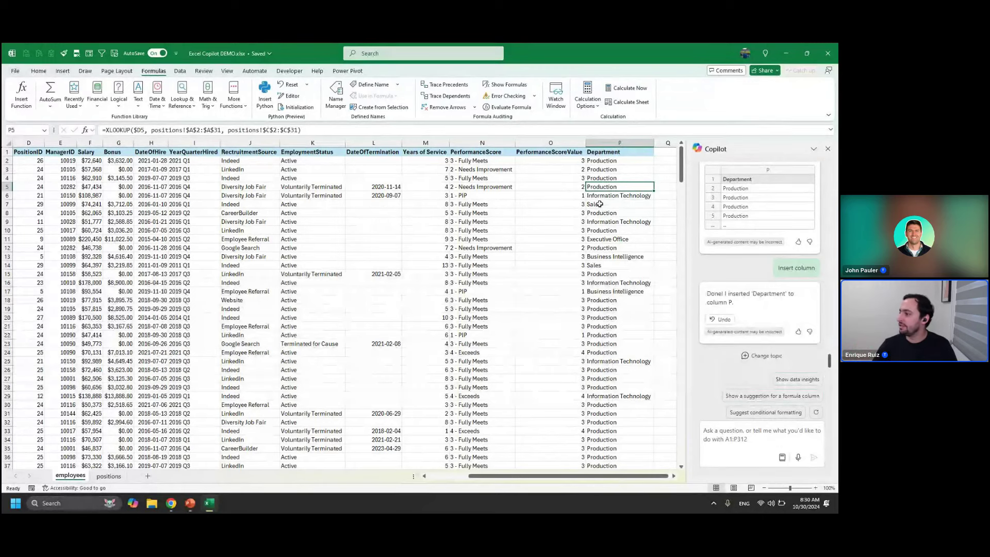
- Move the Department column between PositionID and ManagerID, and check its lookup formula in E12 and E17
right_click(618, 144)
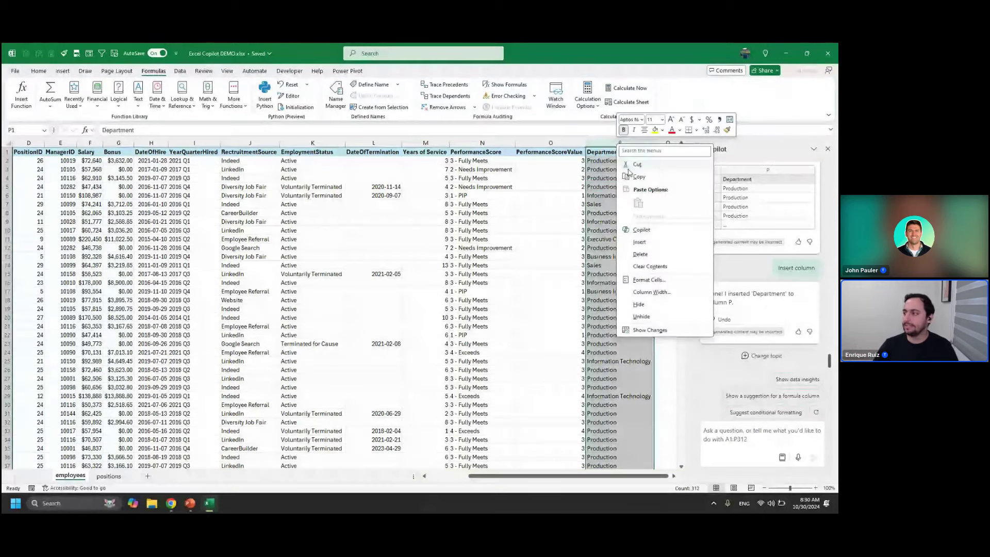
click(630, 165)
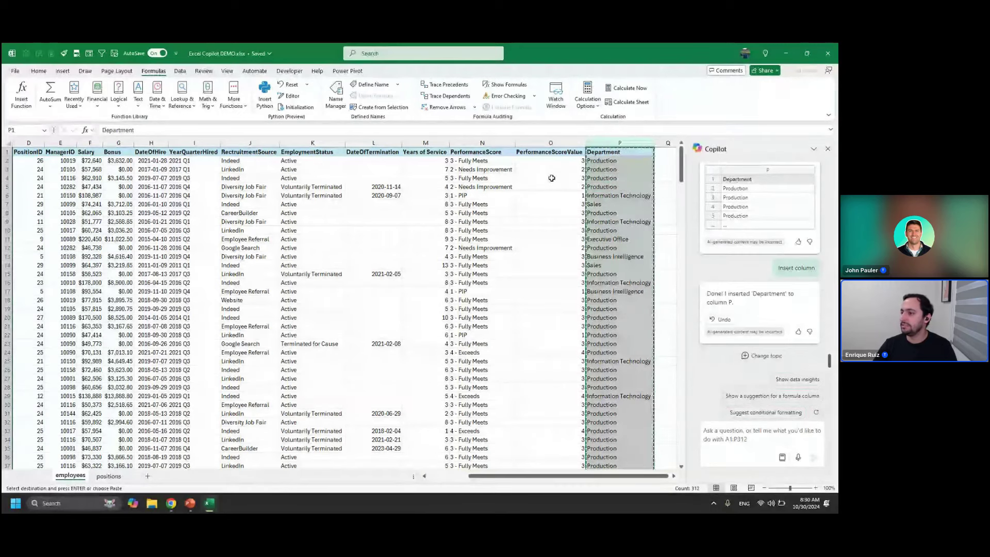
scroll(482, 177, left, 3)
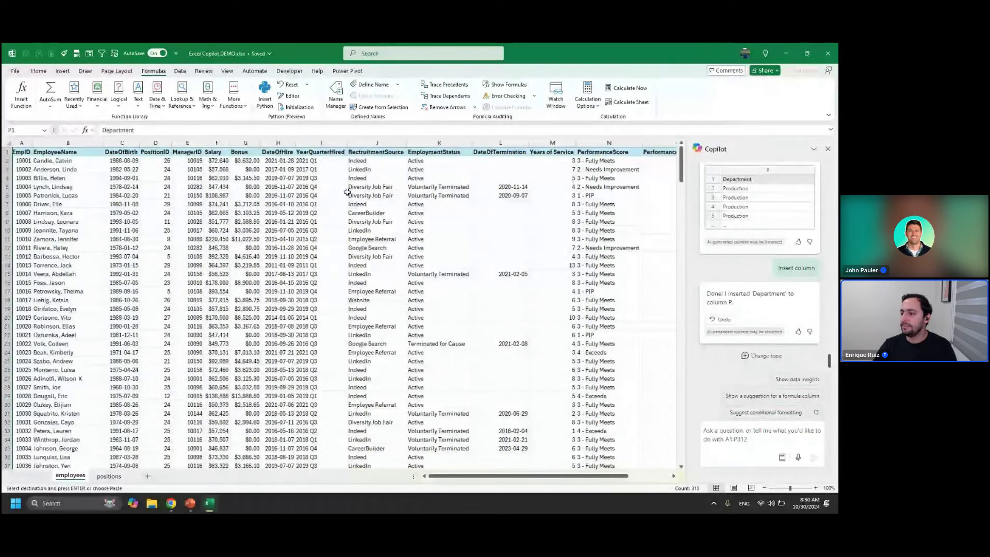
right_click(186, 144)
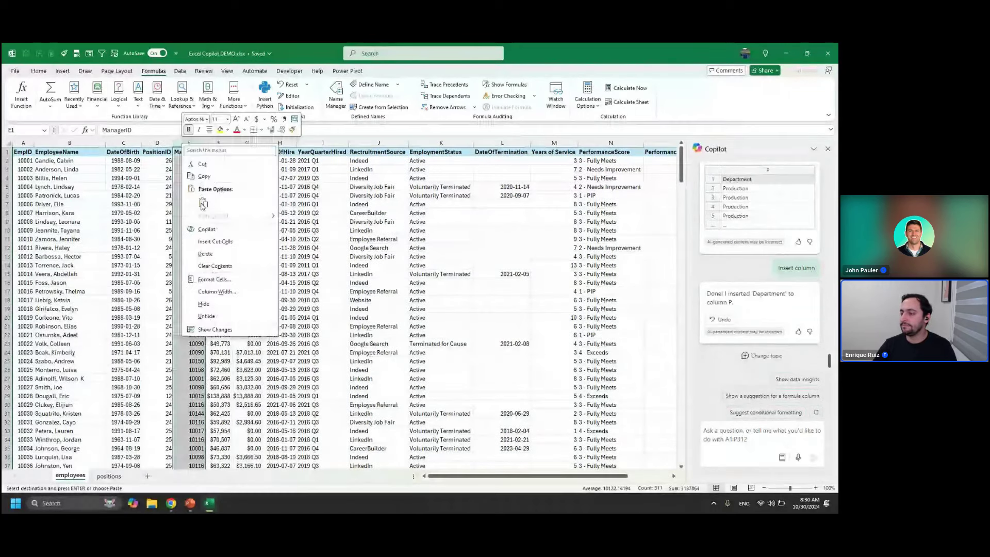
key(Escape)
key(Escape)
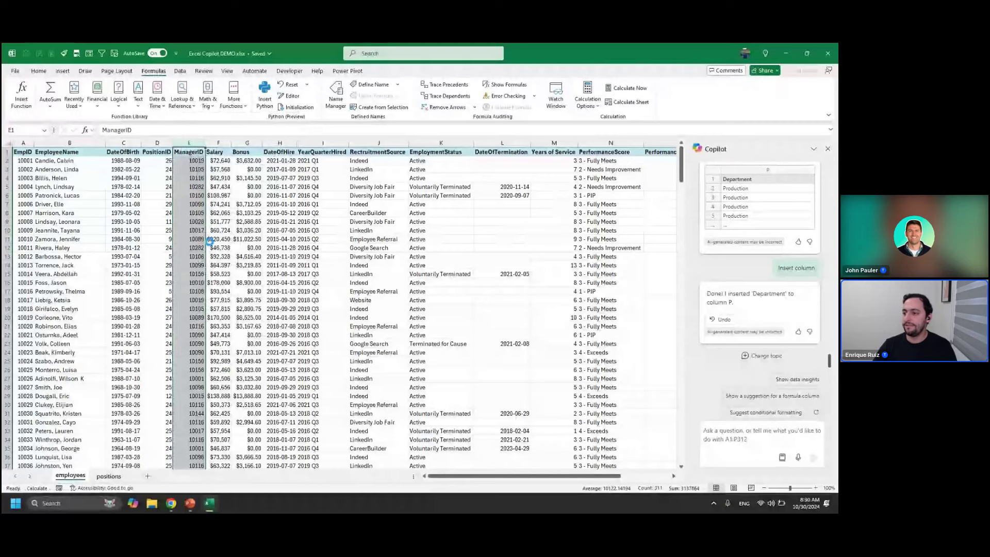
click(210, 247)
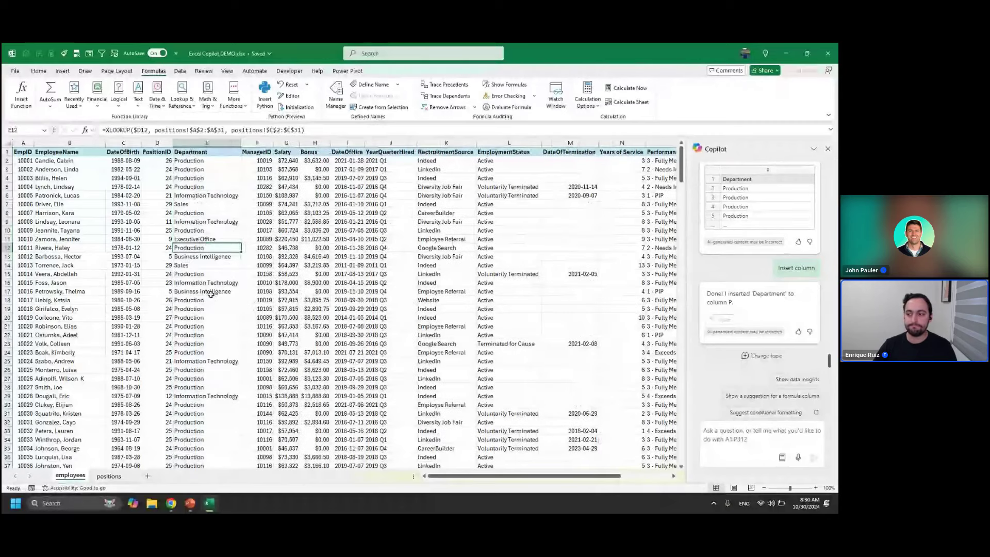
click(210, 293)
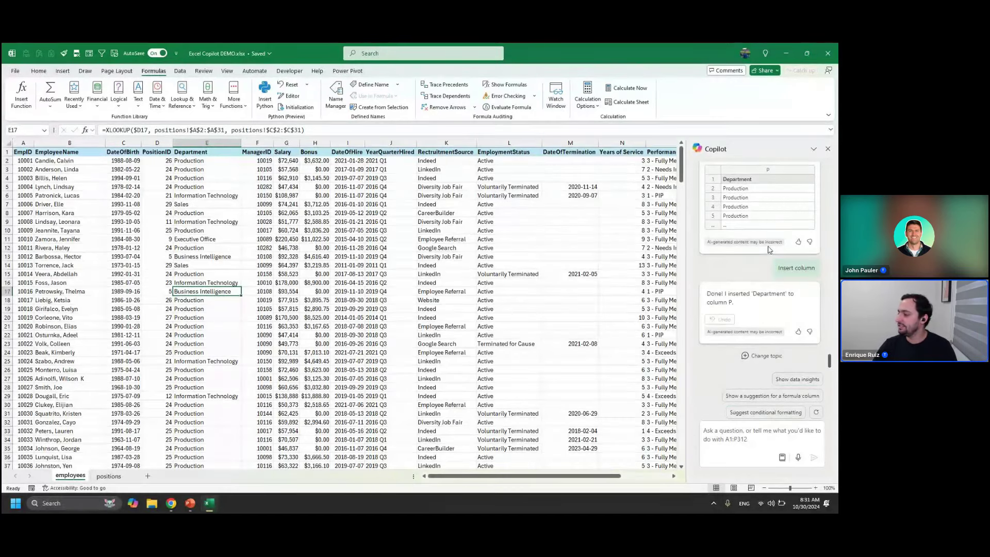
- Request conditional formatting suggestions from Copilot and send it the prompt "Highlight the top 10% of salaries"
click(746, 414)
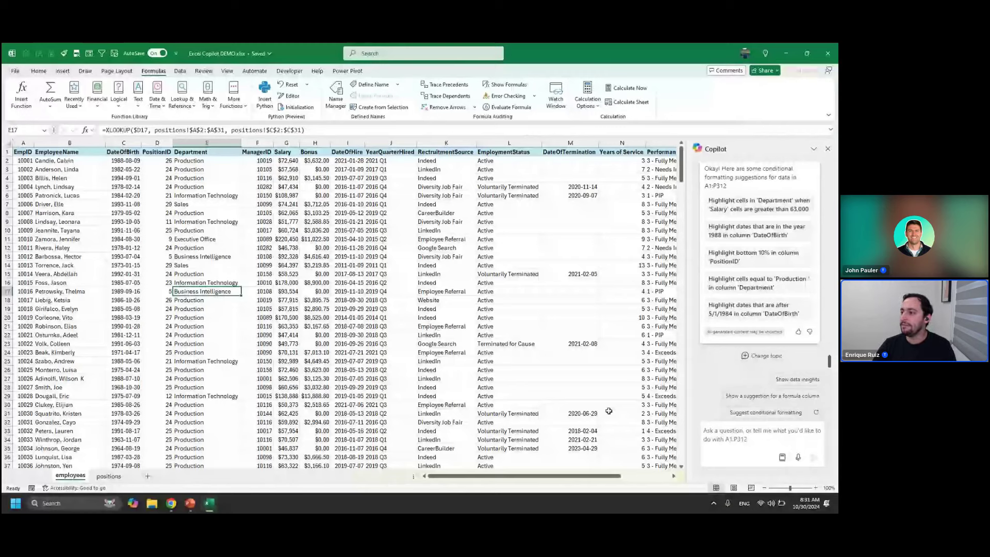
click(717, 431)
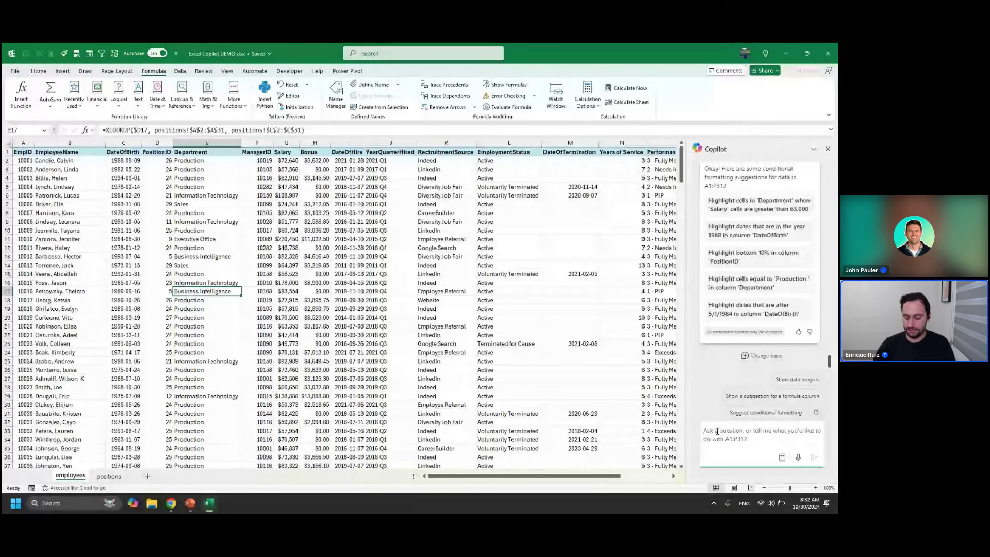
text(Hihh)
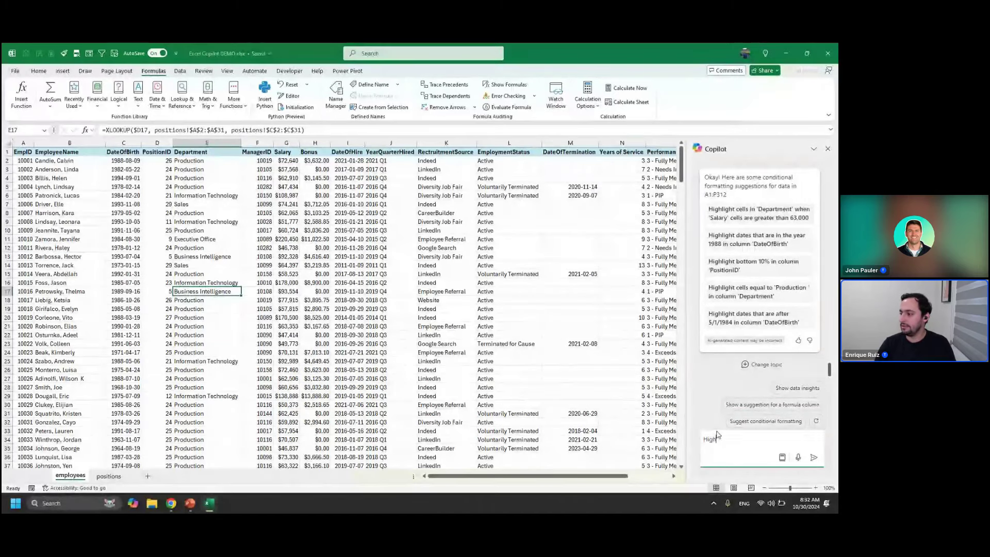
text(light the )
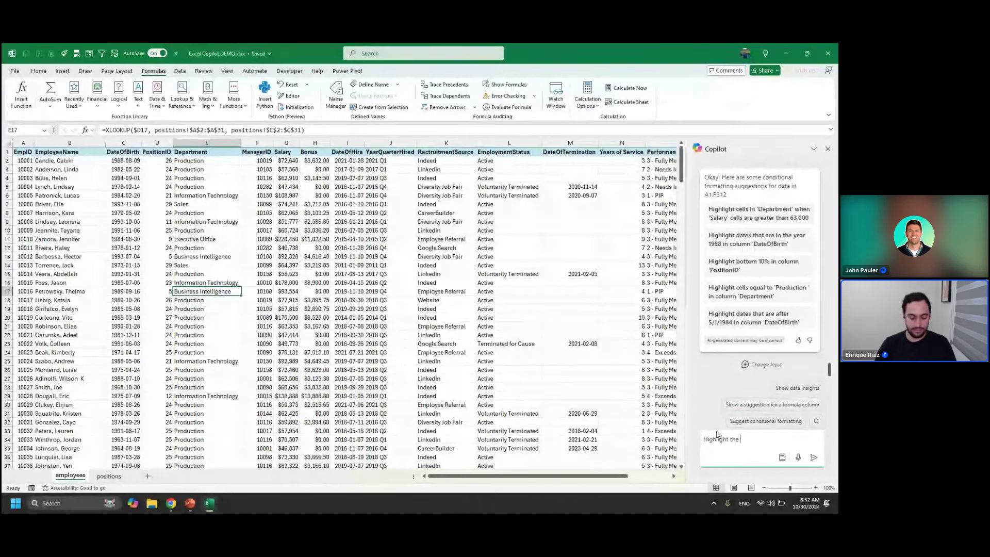
text(top 10% of )
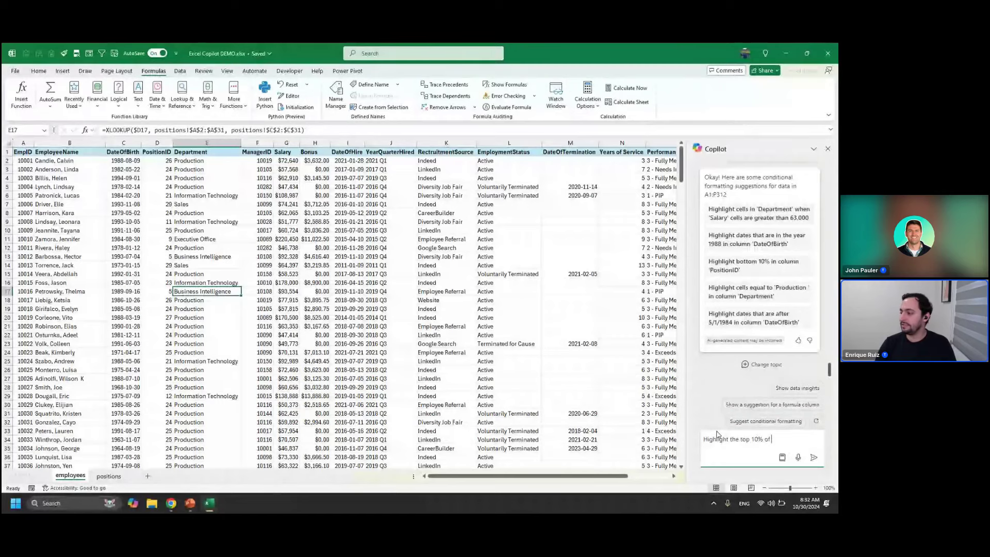
text(salaries)
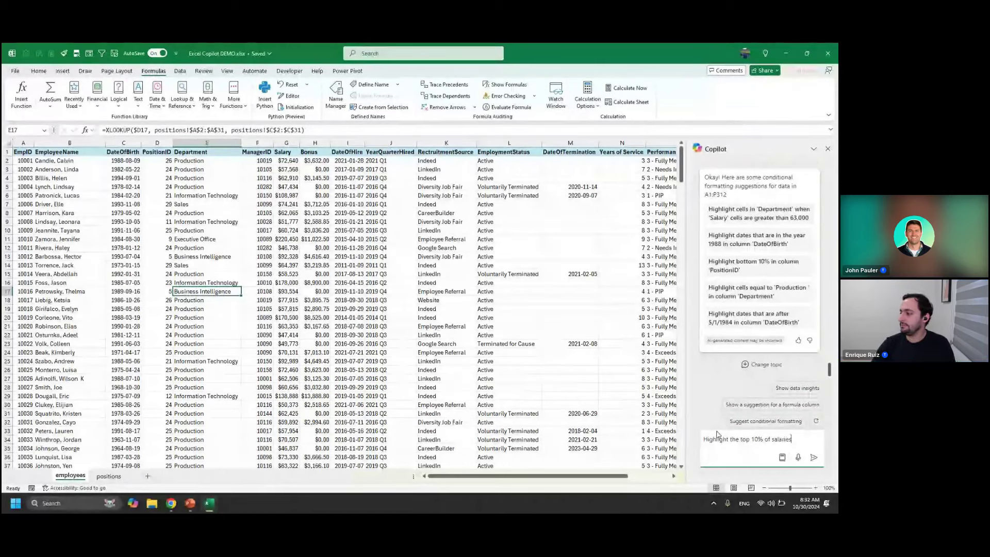
key(Return)
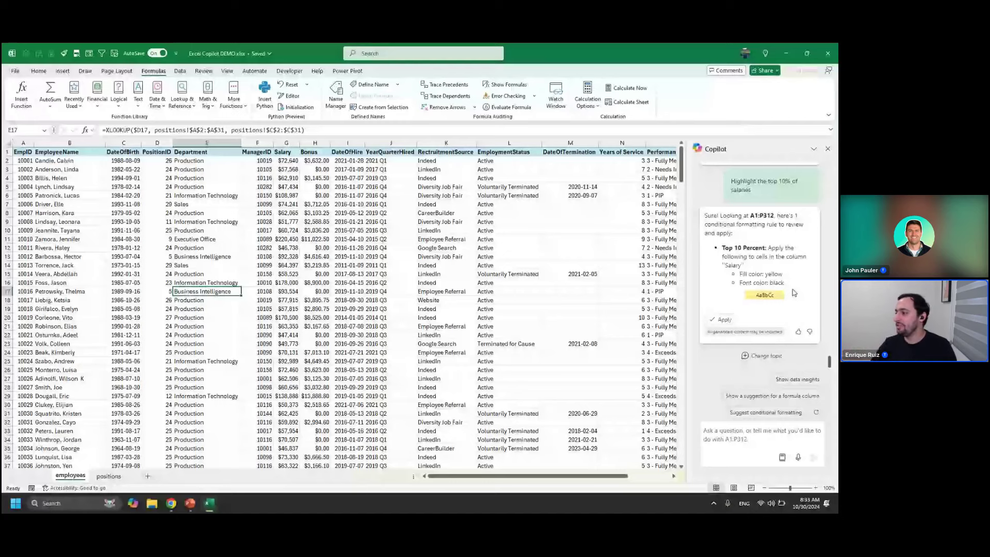
- Apply Copilot's Top 10 Percent rule with yellow fill and black font to the Salary column, and review its description
click(723, 319)
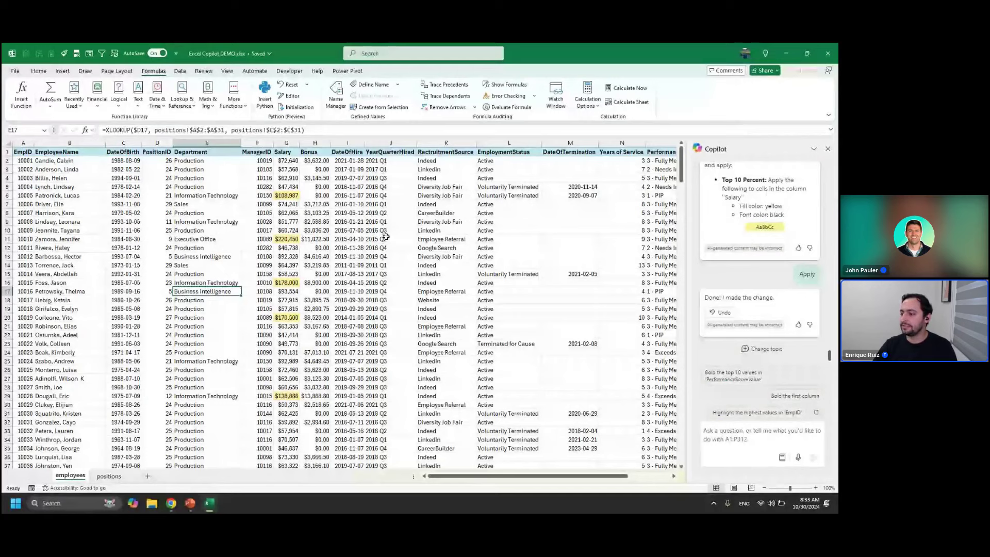
click(294, 319)
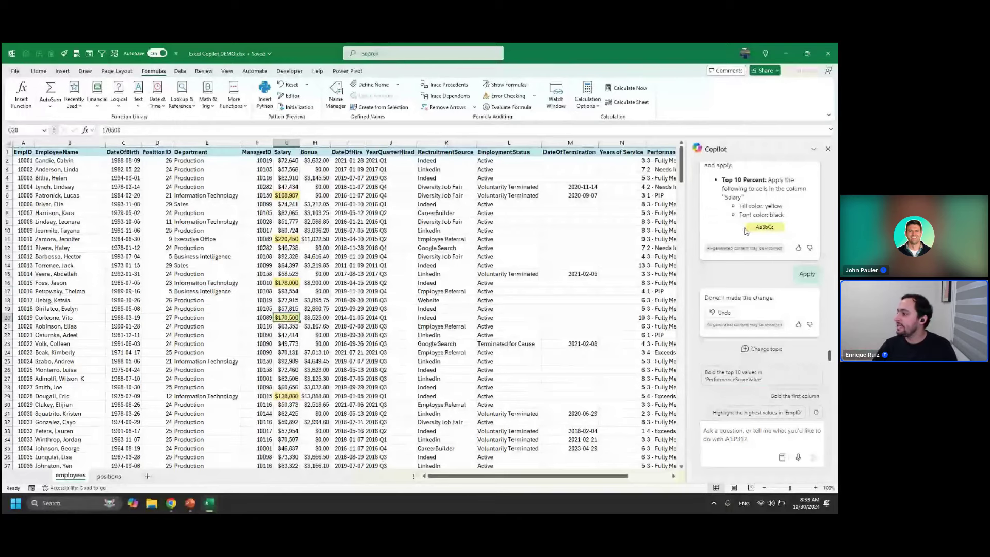
scroll(743, 201, up, 2)
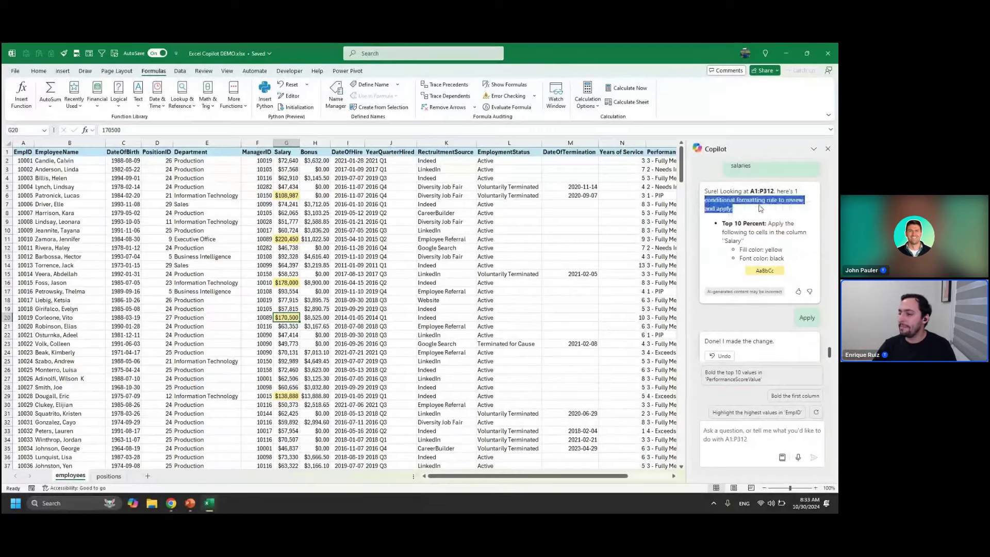
- Test the salary highlighting by setting G18 to 1000000, and undo that change
click(281, 302)
text(100)
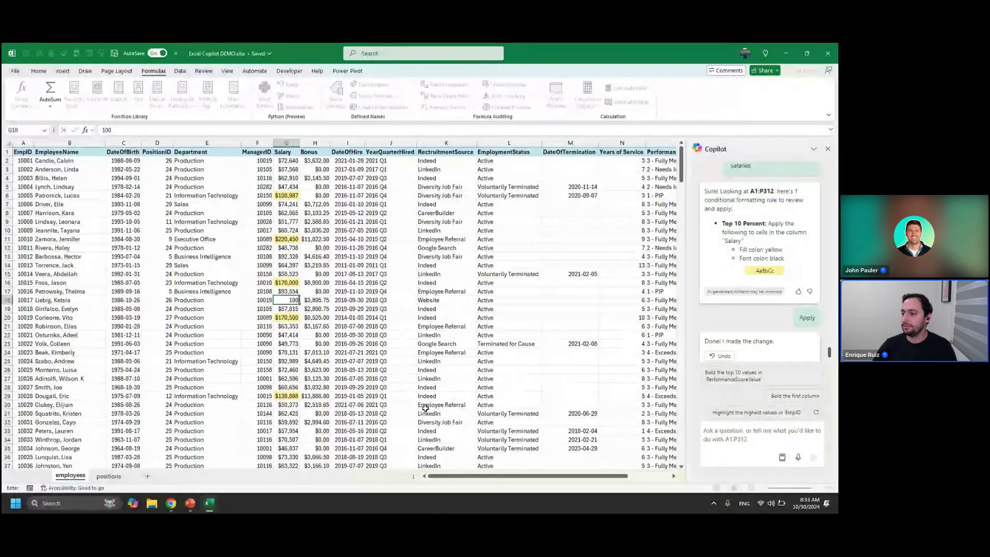
key(Return)
key(Up)
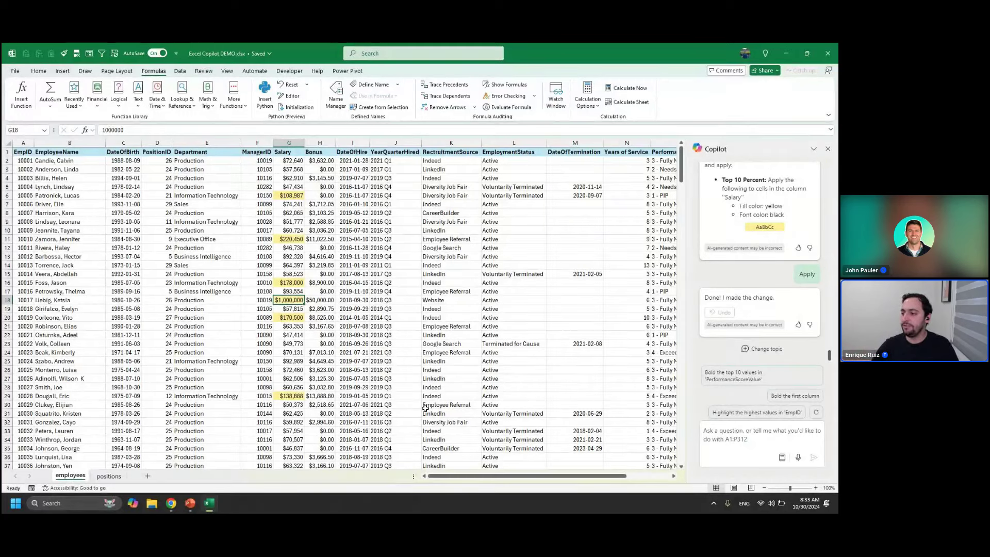
key(ctrl+z)
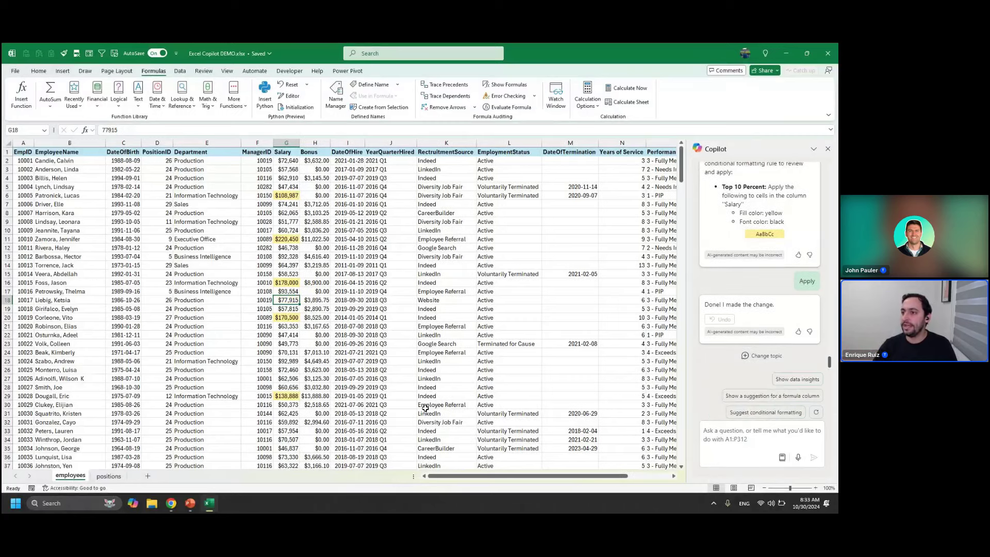
- Edit the Top 10% conditional formatting rule on the Salary column to use a light purple fill, apply it, and check the highlighted salaries
click(38, 70)
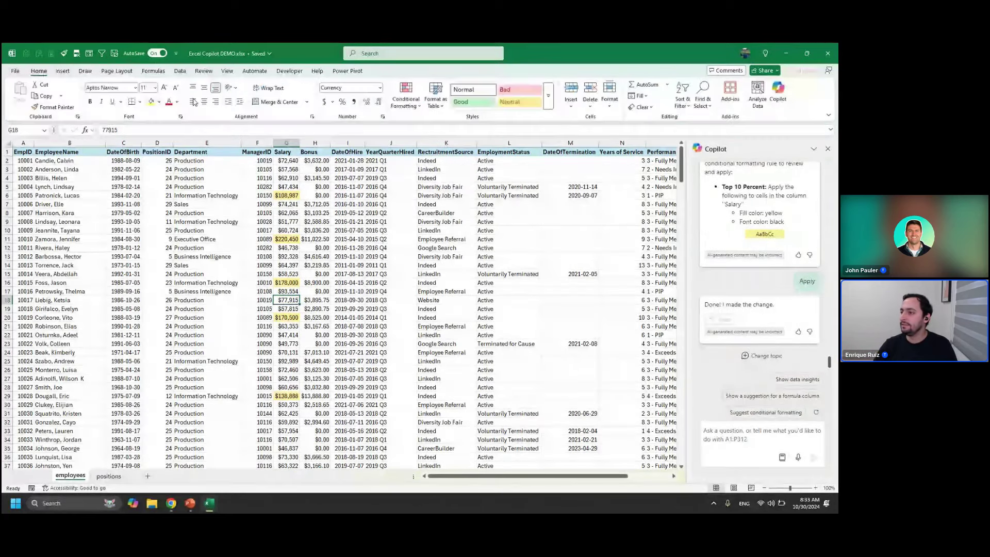
click(404, 103)
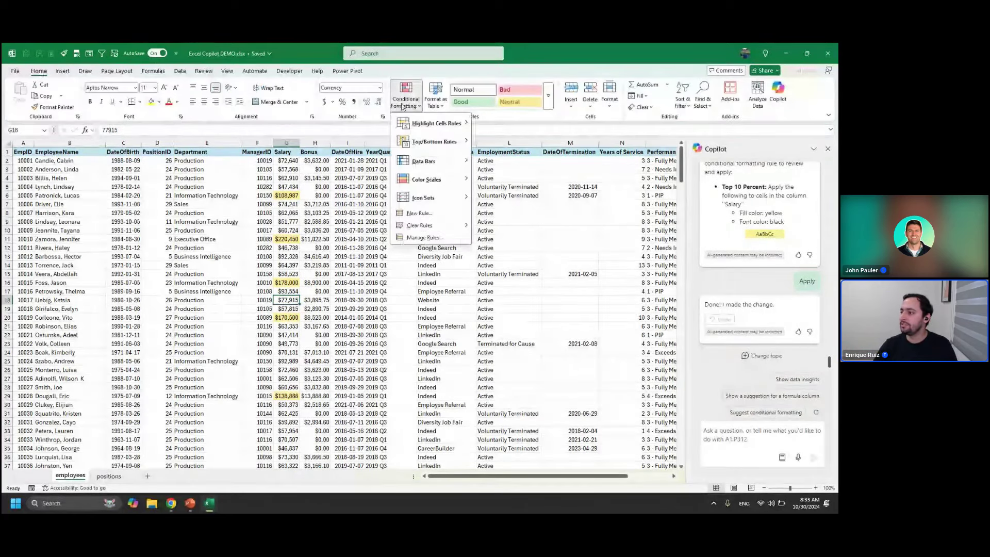
click(418, 238)
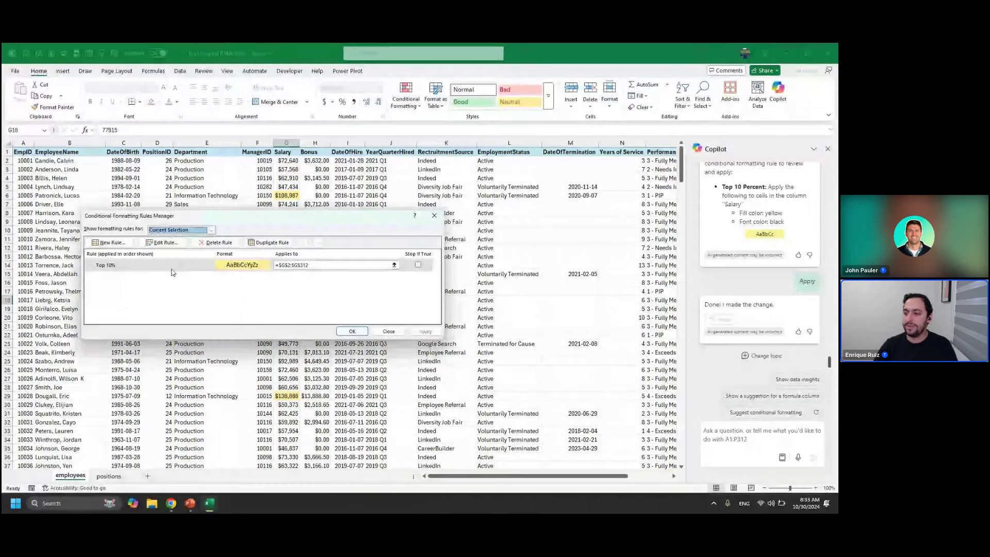
click(134, 269)
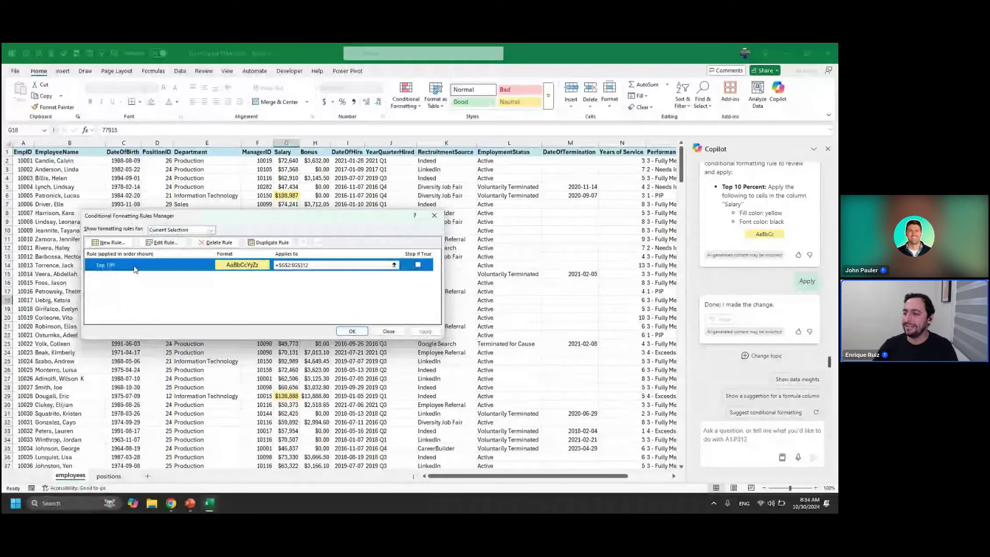
double_click(134, 265)
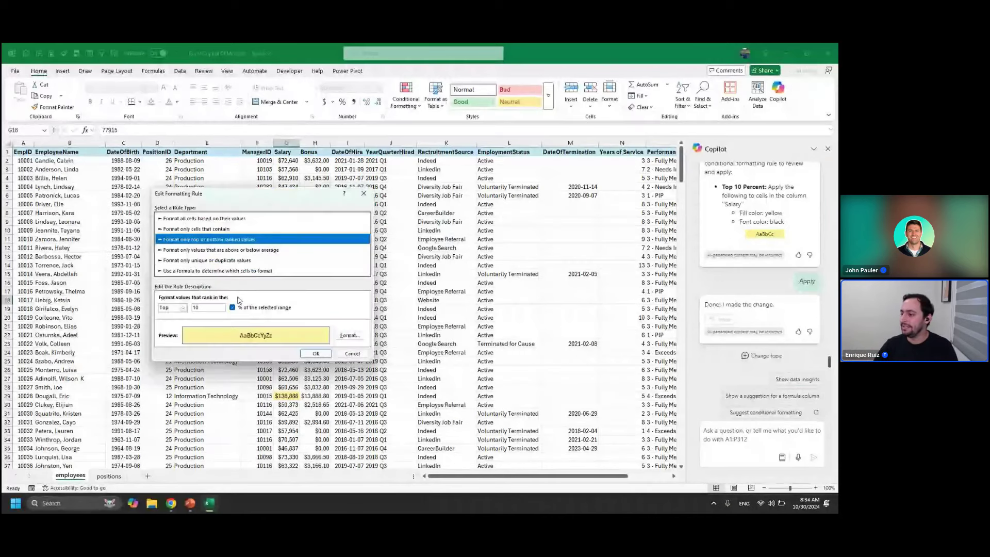
click(344, 335)
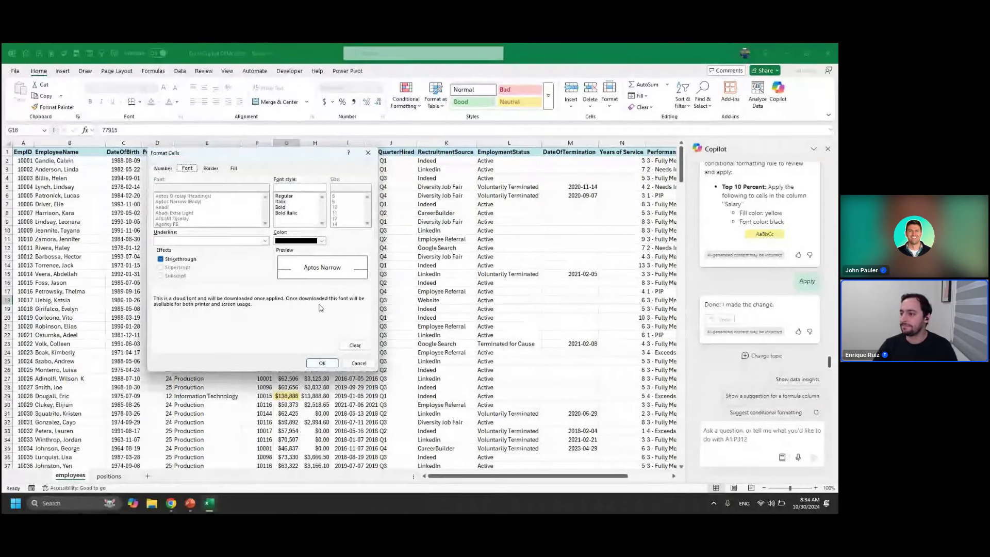
click(230, 169)
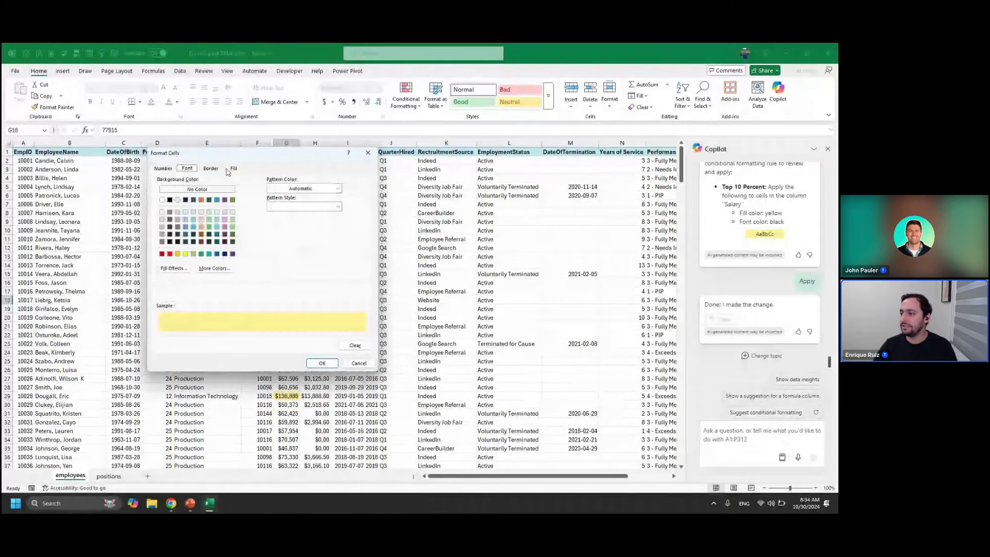
click(225, 212)
click(317, 364)
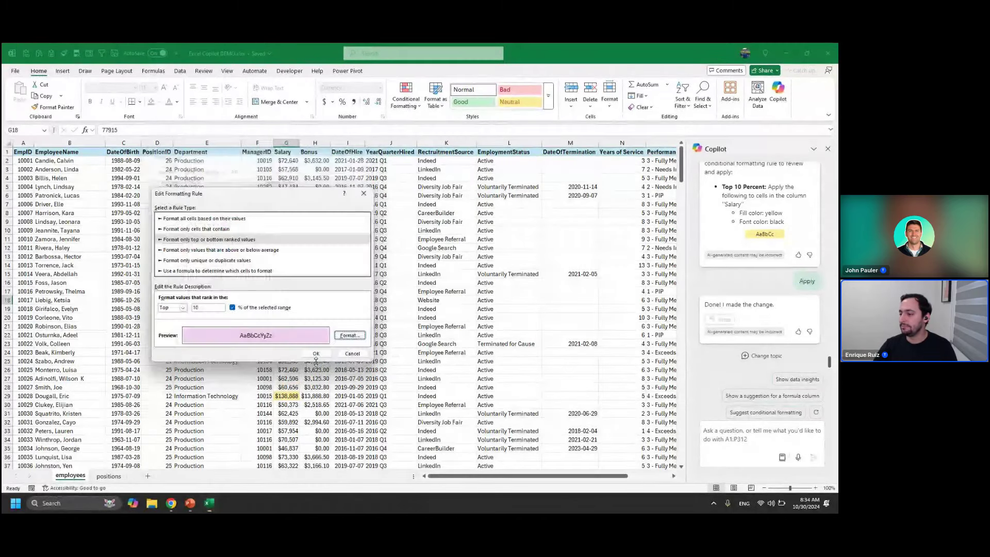
click(316, 354)
click(426, 331)
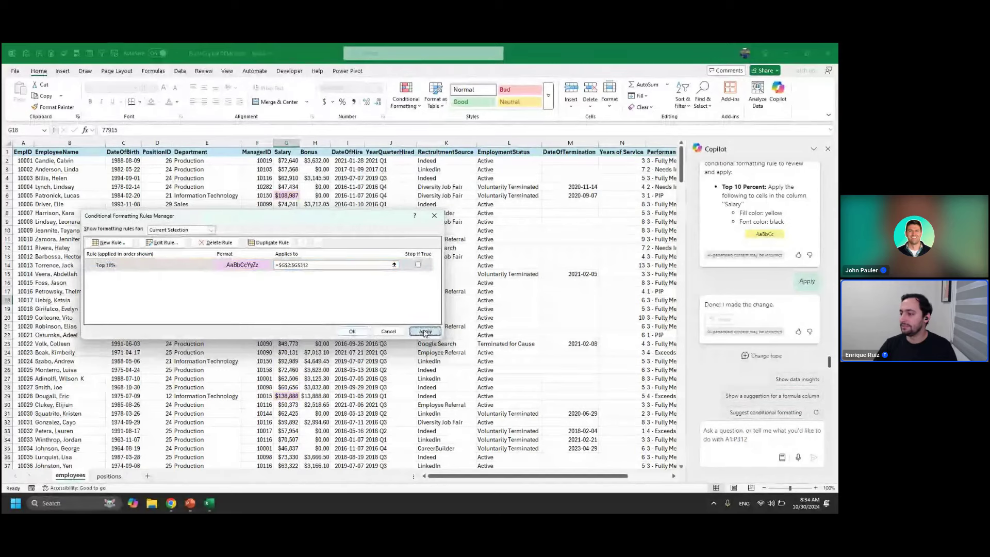
click(352, 332)
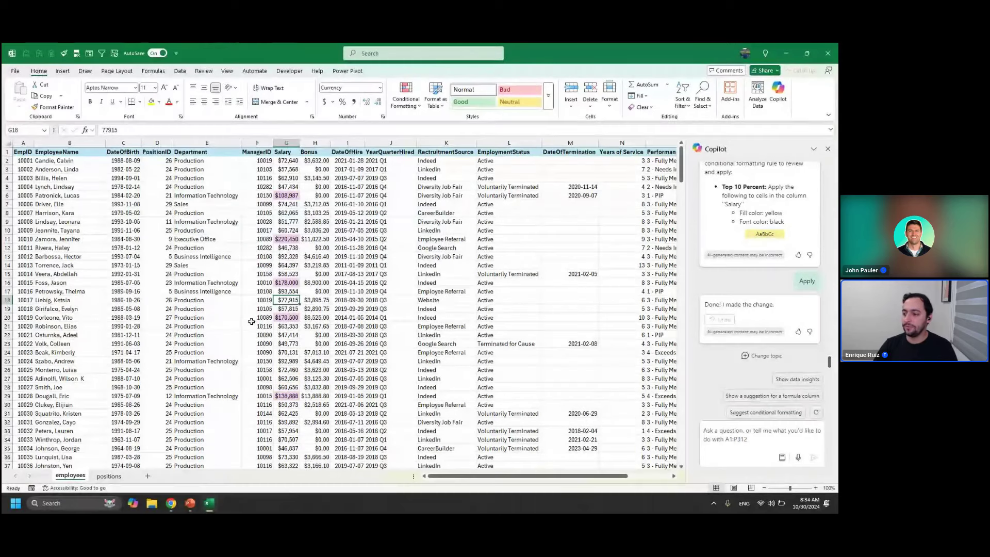
scroll(251, 321, down, 3)
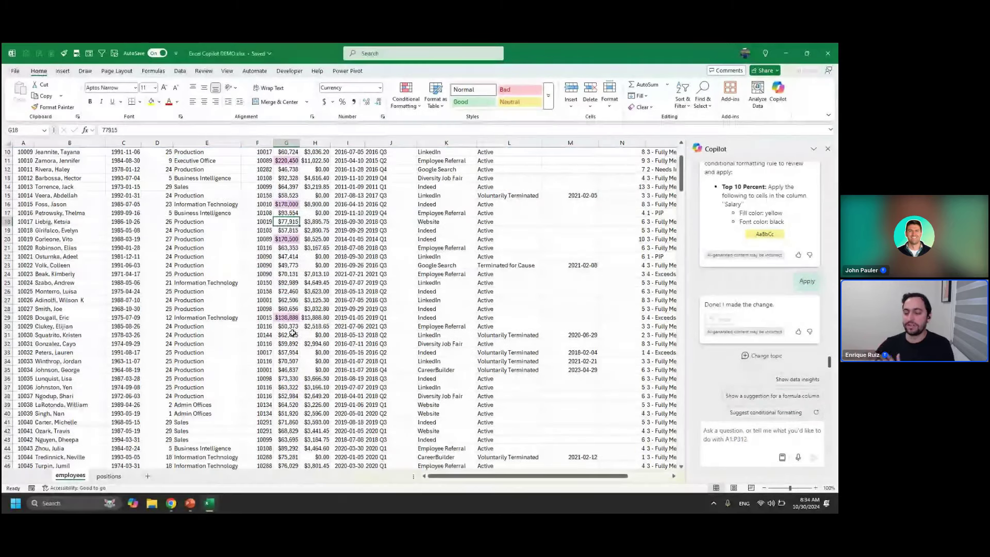
scroll(293, 333, up, 3)
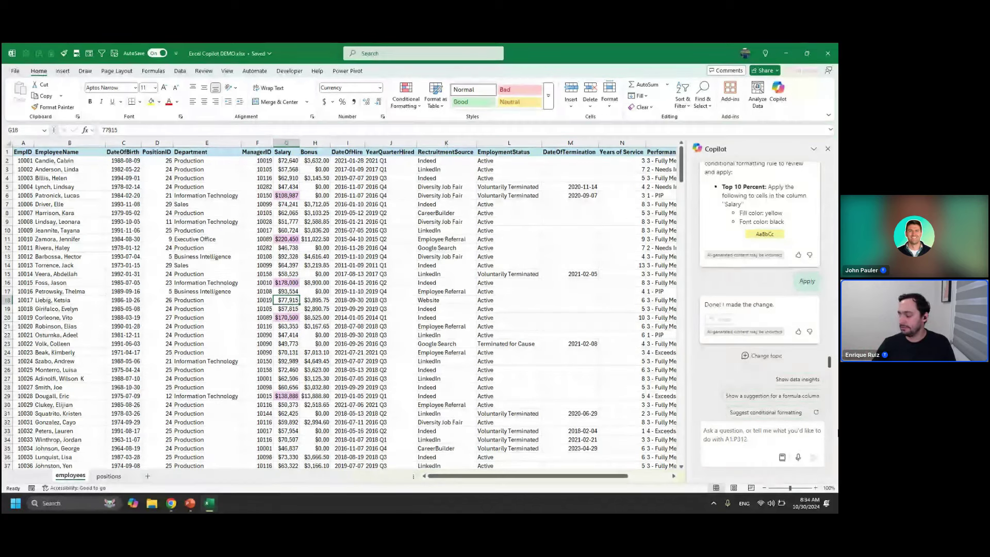
- Send Copilot the prompt "Filer active employees with a perfomance score of 1 or 2 and sort by the highest salaries"
click(753, 433)
text(Filer a)
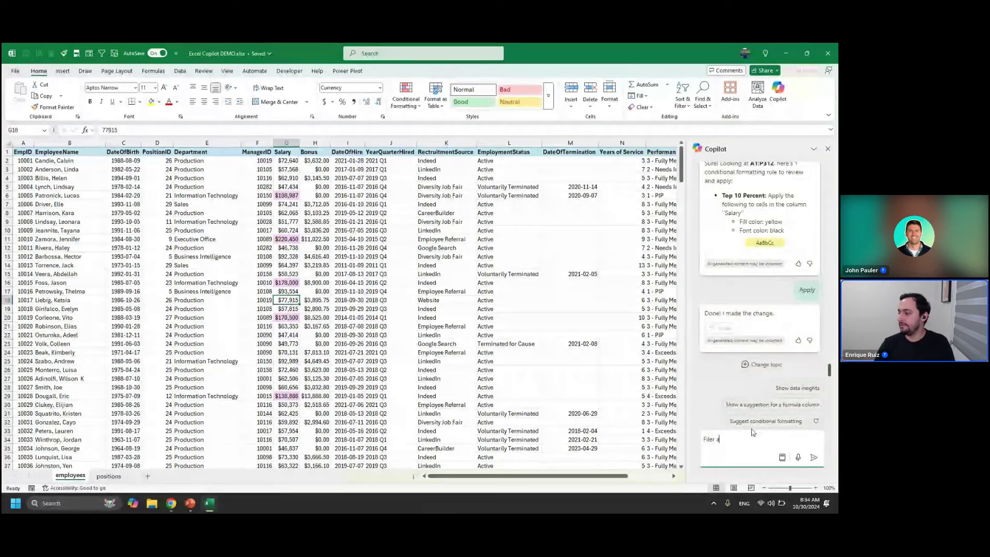
text(ctive employees w)
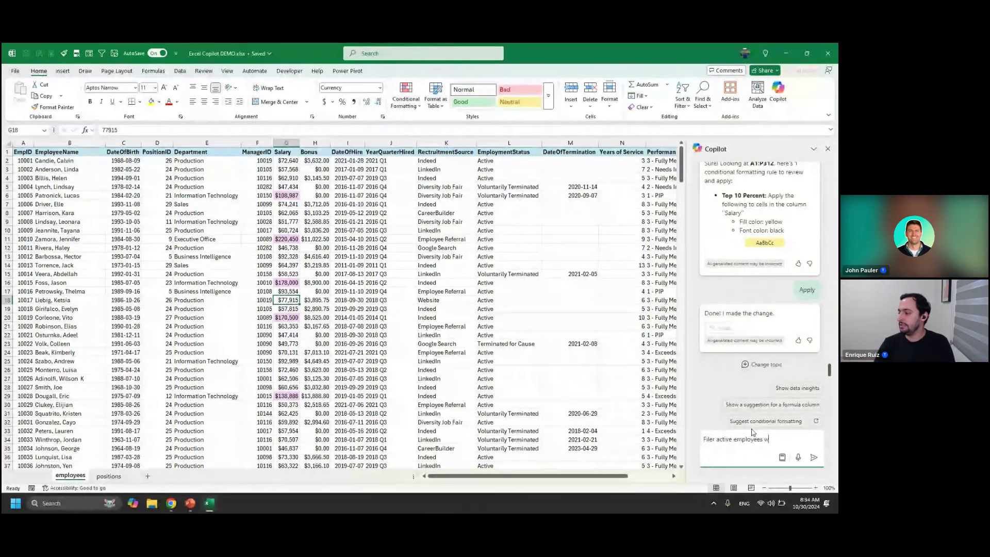
text(ith a perf)
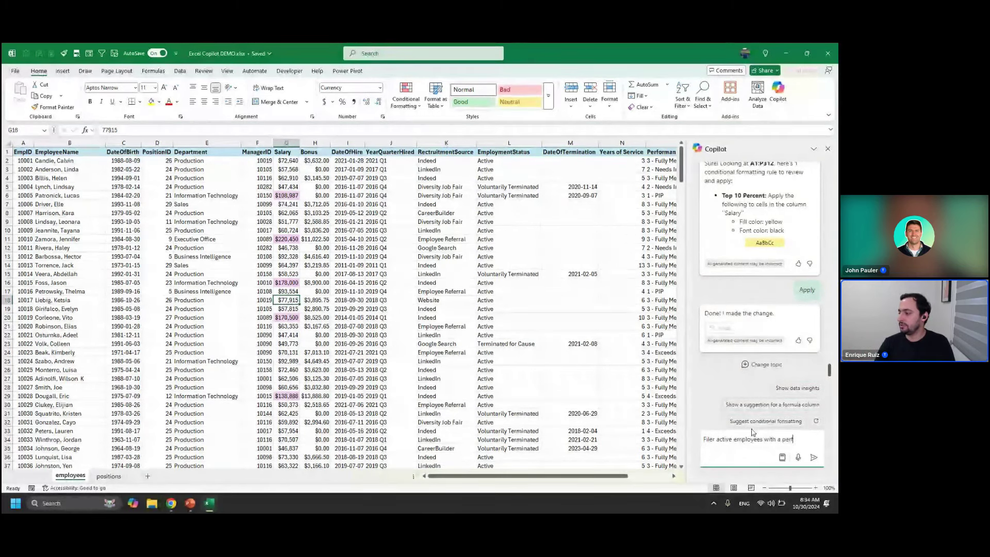
text(omance score of)
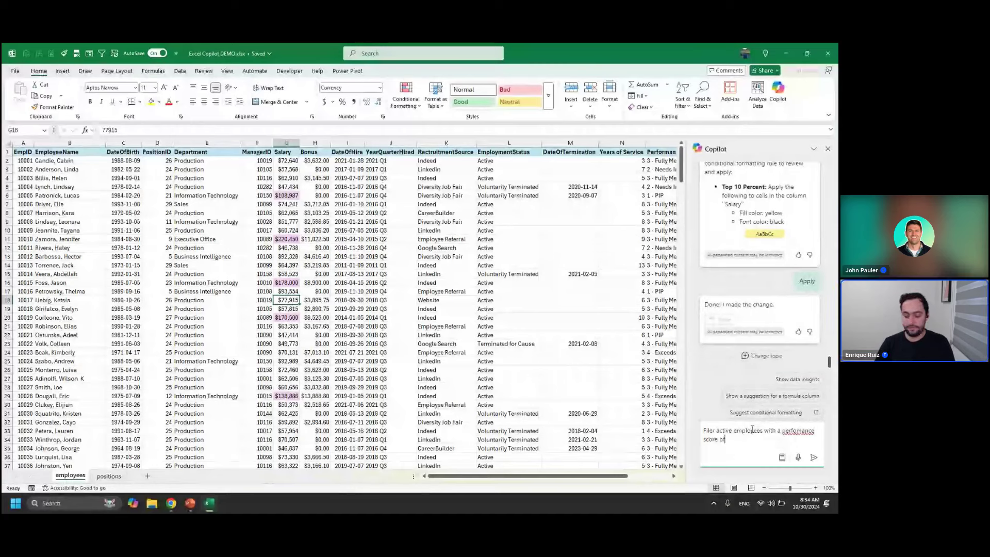
text( 1 or 2 and sort be)
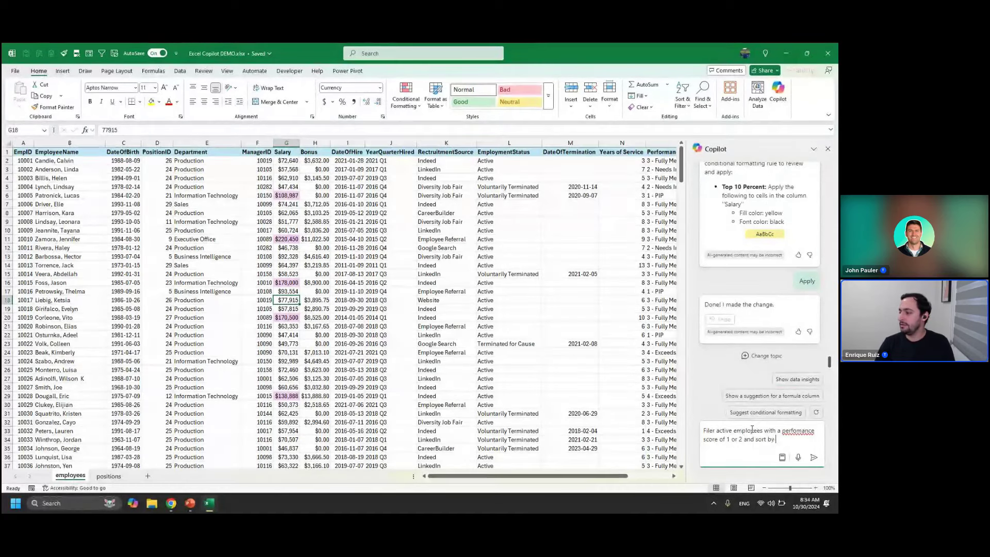
text( the highest)
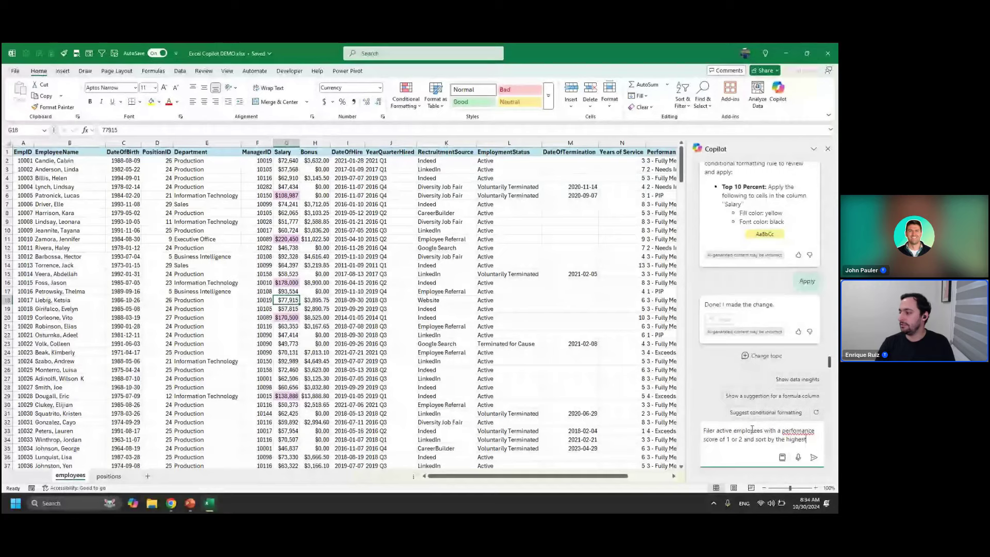
text( salaries)
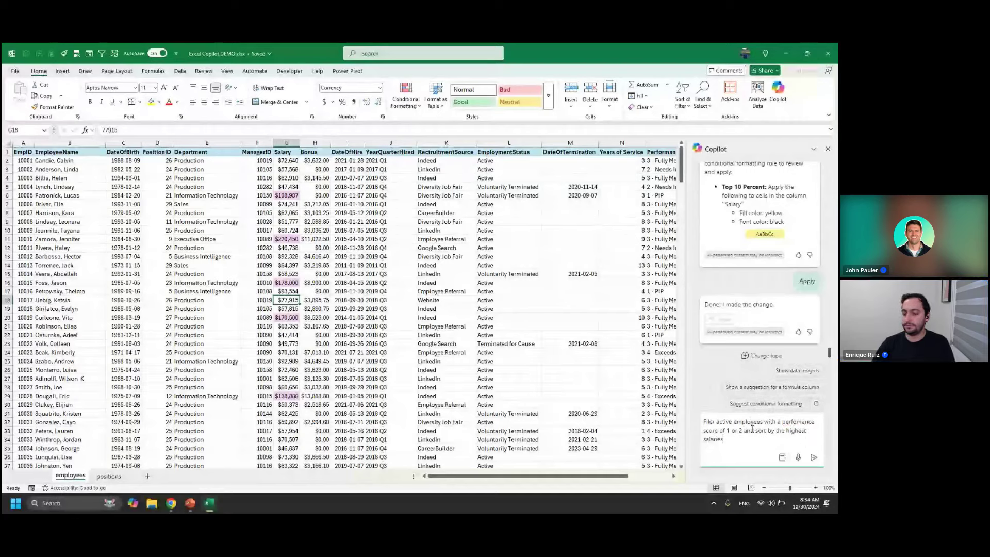
key(Return)
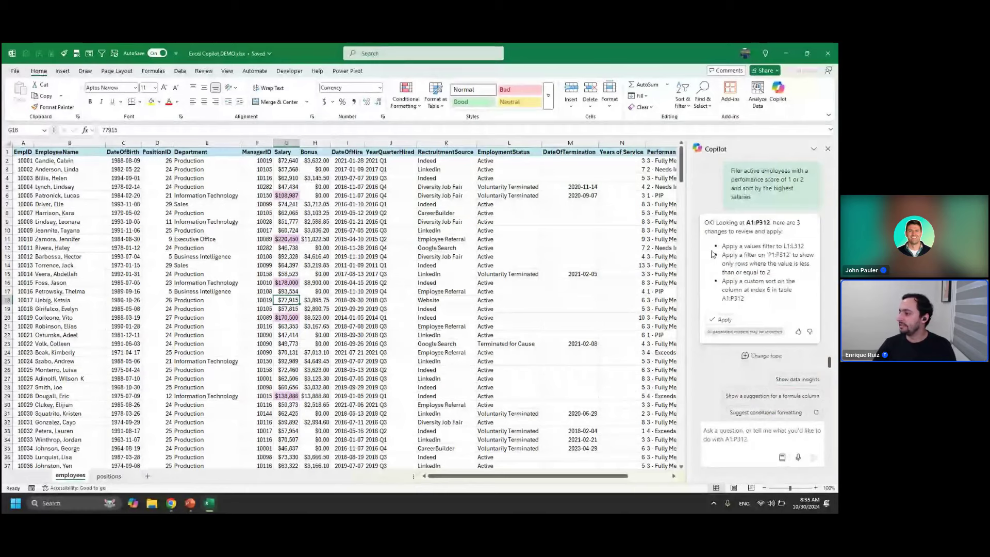
- Apply Copilot's proposed filters and custom sort, and check the EmploymentStatus, PerformanceScoreValue and Salary columns
click(723, 320)
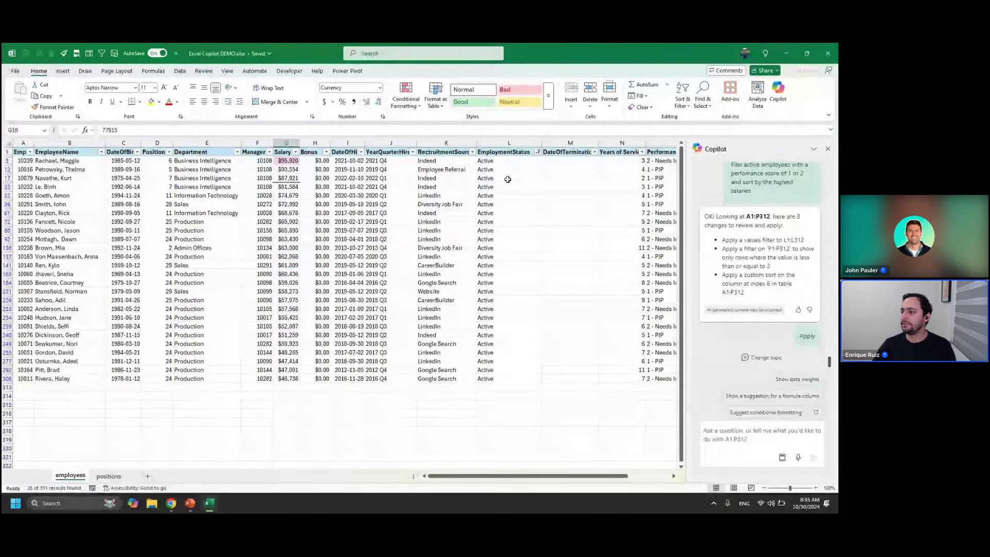
scroll(501, 202, right, 1)
scroll(501, 202, right, 5)
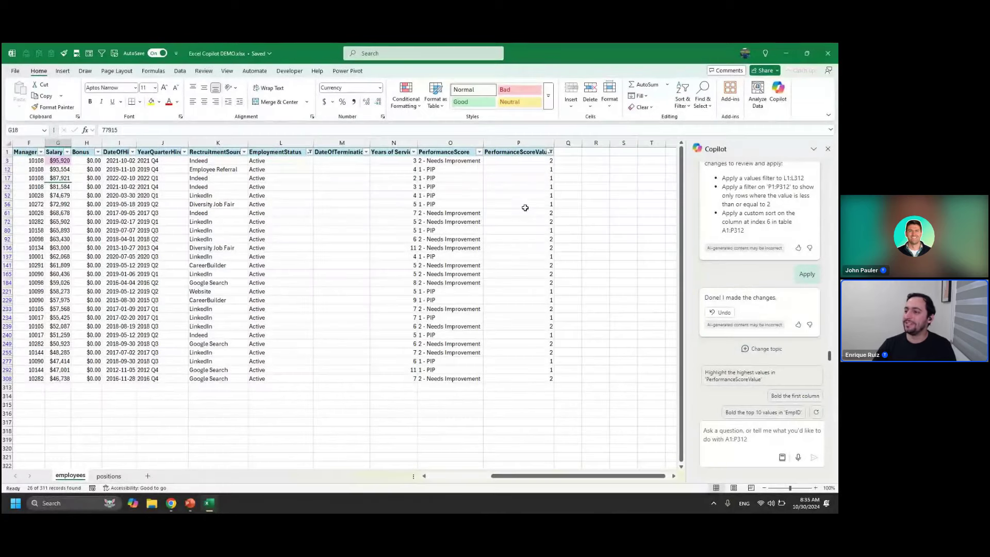
scroll(526, 207, left, 6)
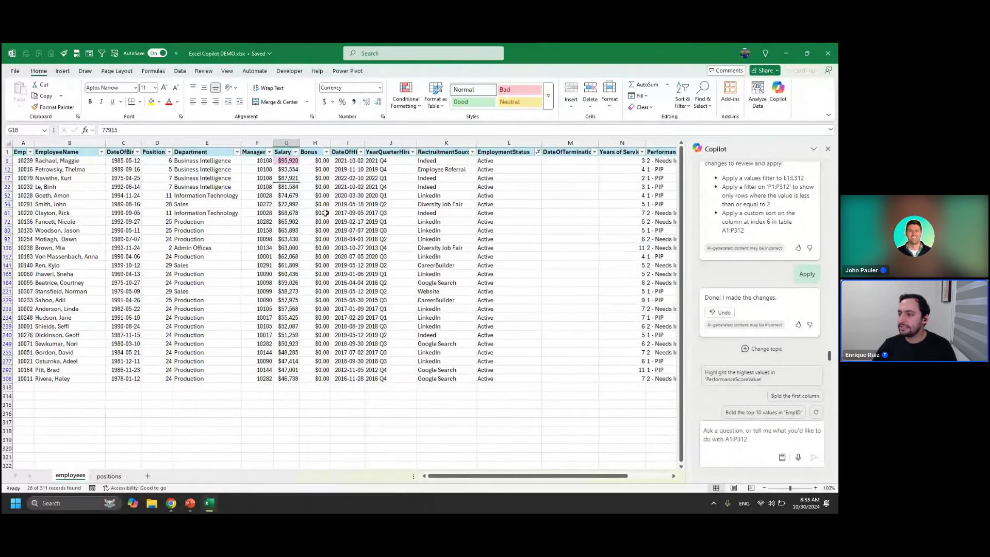
click(287, 186)
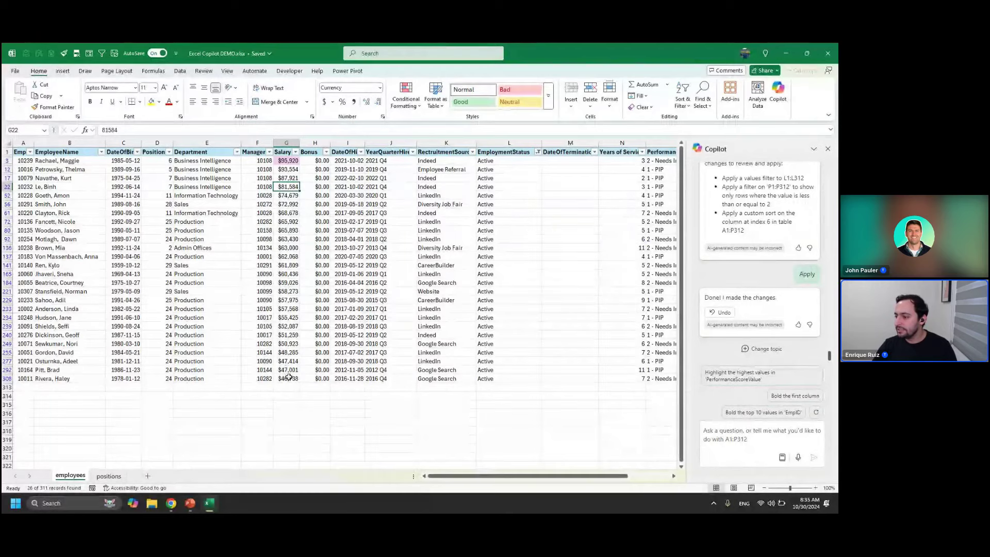
drag(288, 379, 287, 161)
click(287, 265)
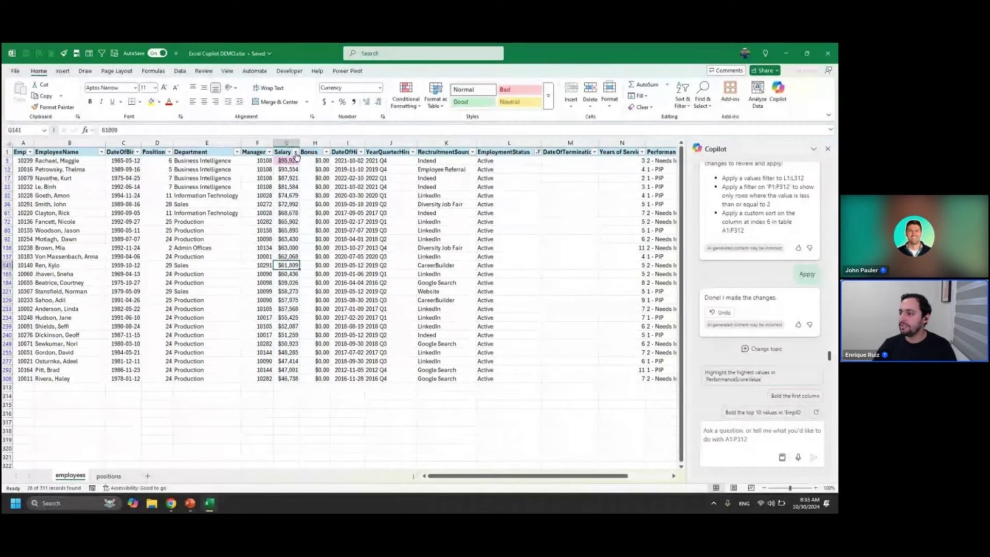
- Sort the filtered employee rows by Salary from smallest to largest, and remove the filters from the table
click(296, 153)
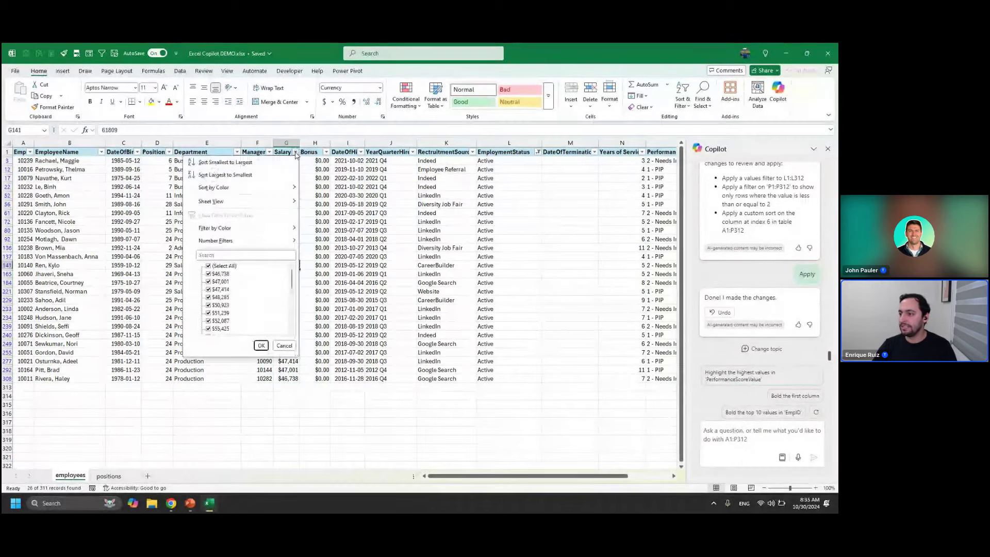
click(287, 164)
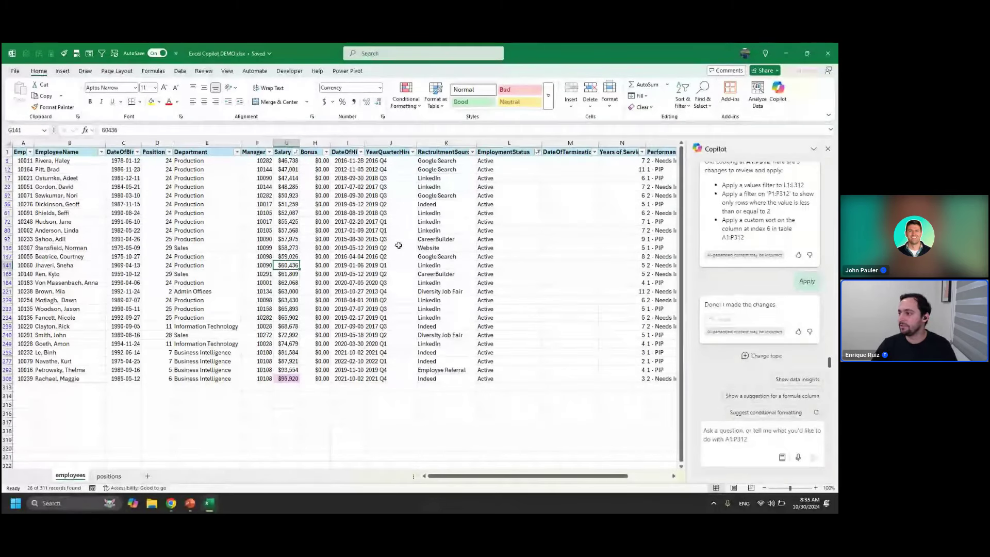
click(682, 106)
click(686, 160)
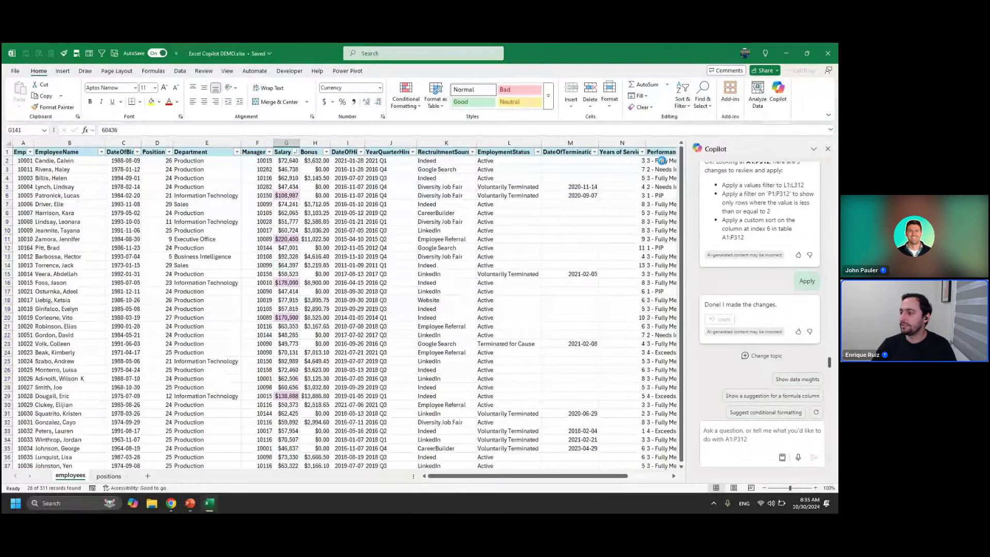
- Turn the header filters on for the employee data, and toggle them off and on once more
click(682, 102)
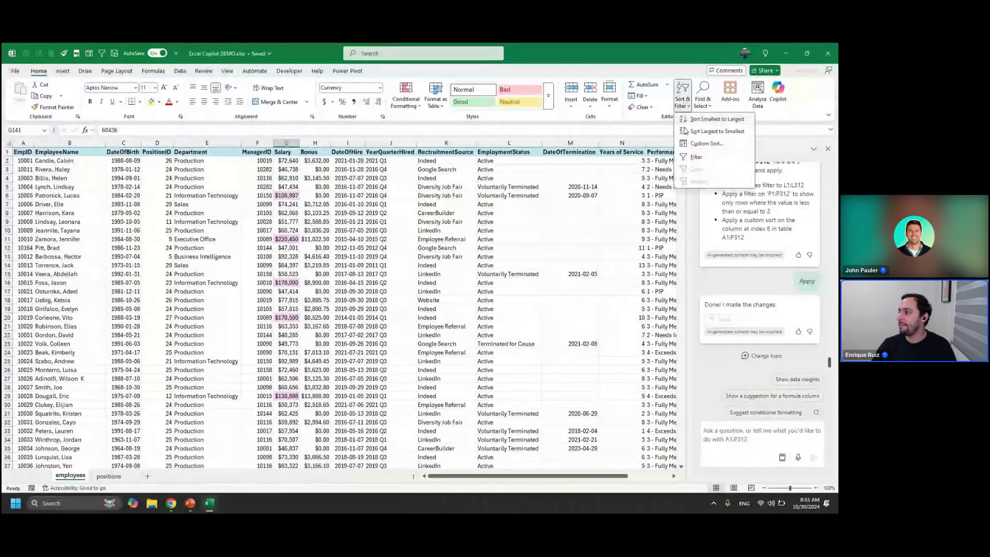
click(685, 156)
click(346, 204)
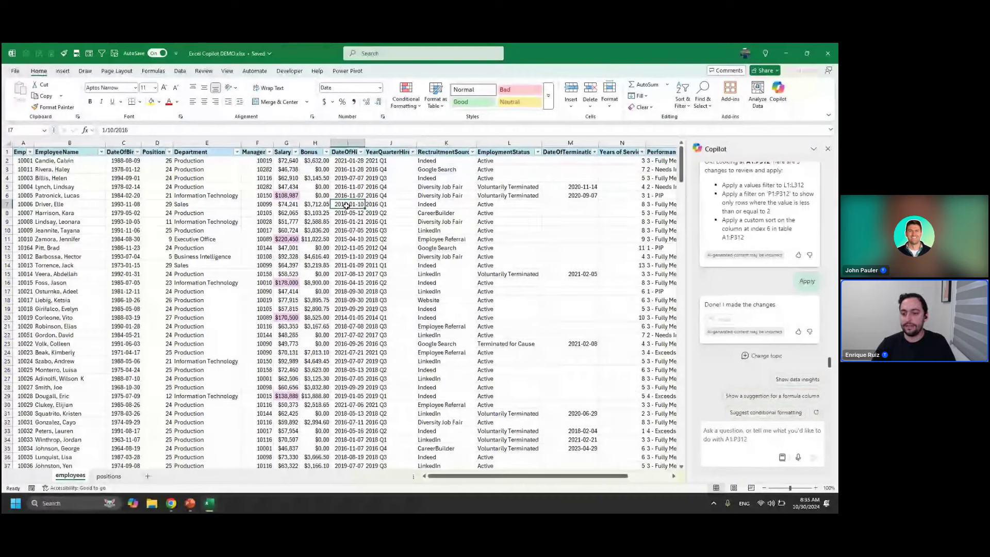
key(ctrl+shift+l)
key(ctrl+shift+l)
- Filter the RecruitmentSource column to show only CareerBuilder
key(ctrl+Up)
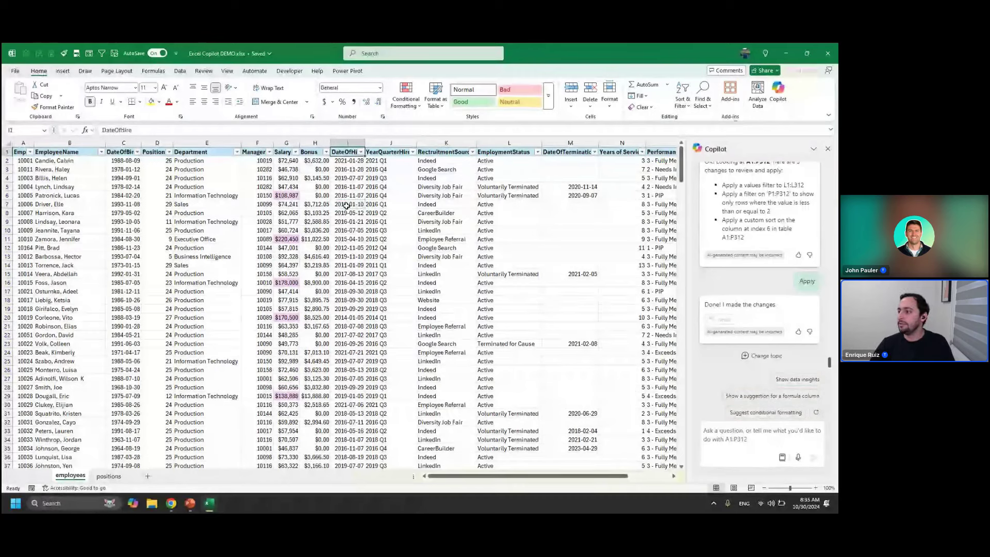
key(Right)
key(Right)
key(alt+Down)
key(Down)
key(Tab)
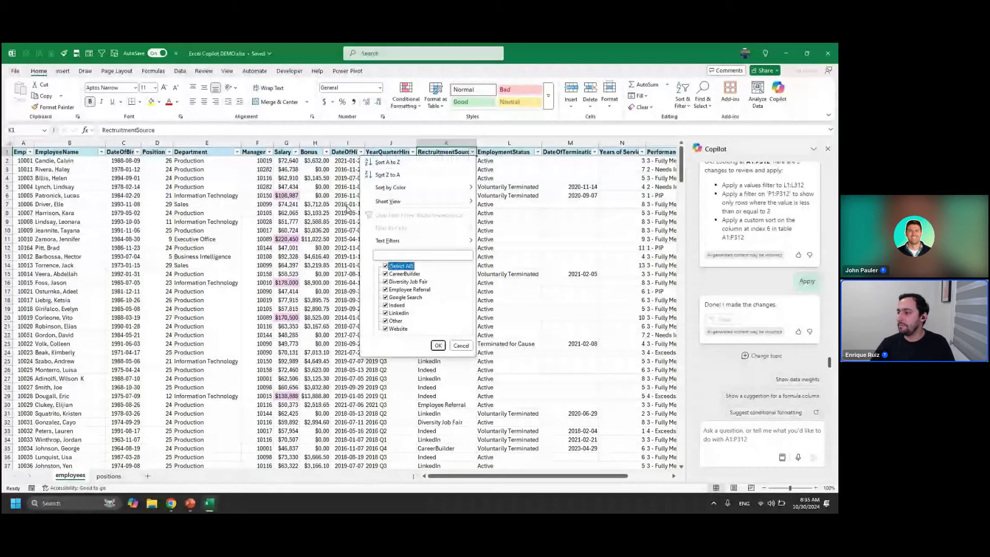
key(space)
key(Down)
key(space)
key(Return)
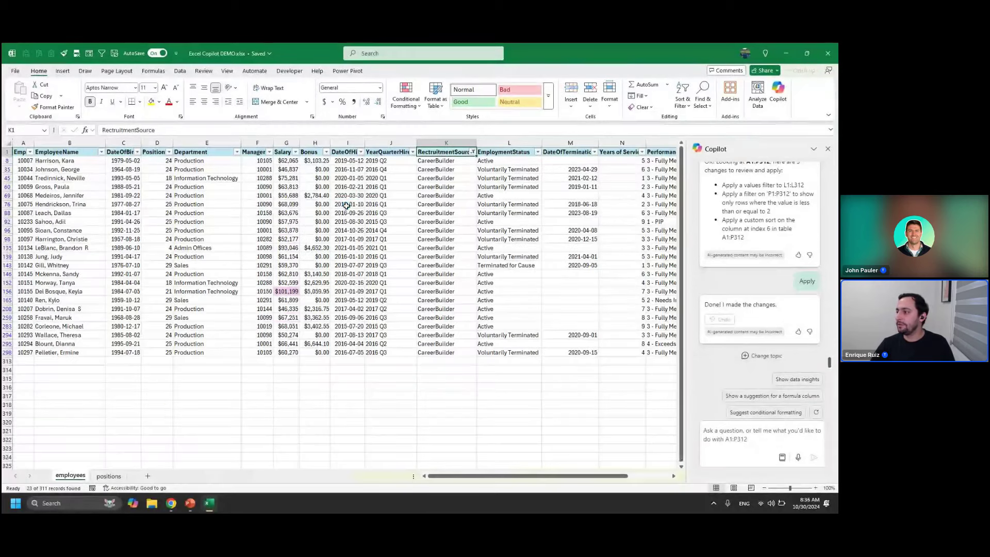
- Sort the filtered rows by PerformanceScoreValue from largest to smallest, and remove the header filters
key(Right)
key(Right)
key(Right)
key(Right)
key(Right)
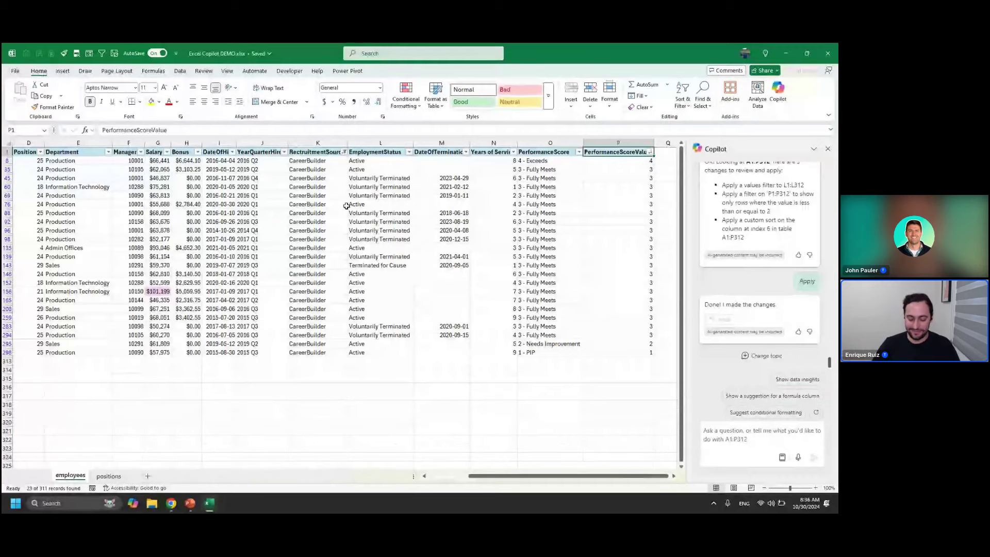
key(ctrl+shift+l)
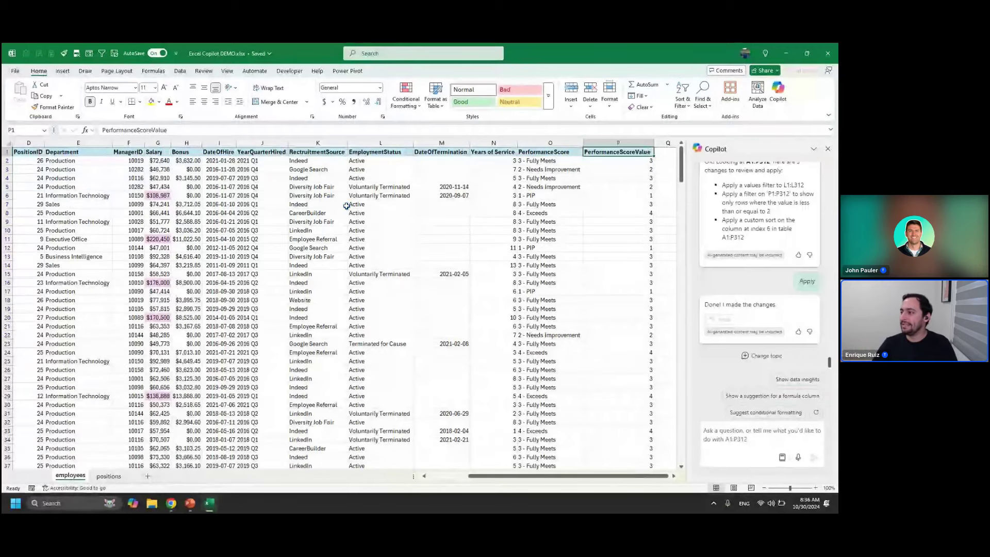
- Select all the Salary values from the first data row down and look at the available conditional formatting rule types
key(Left)
key(ctrl+Home)
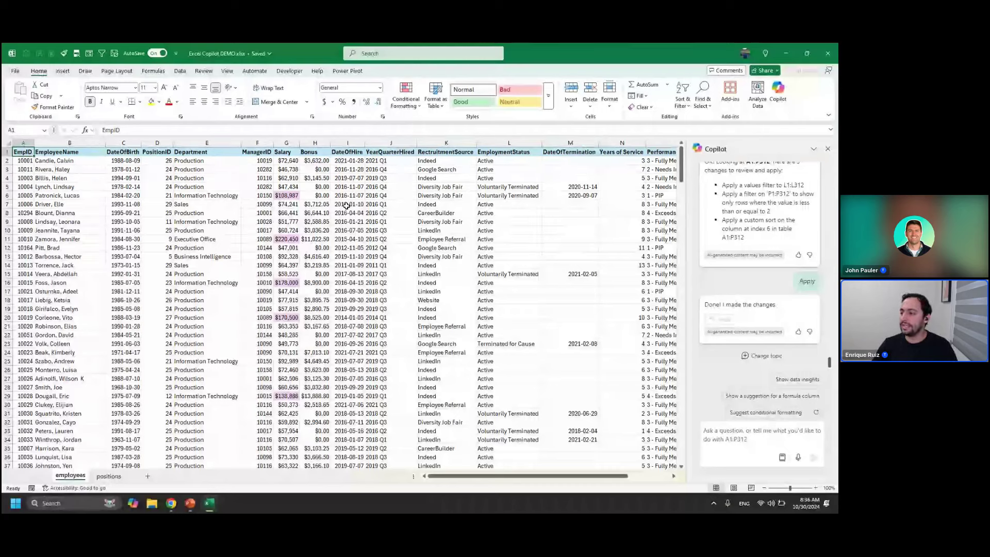
click(279, 196)
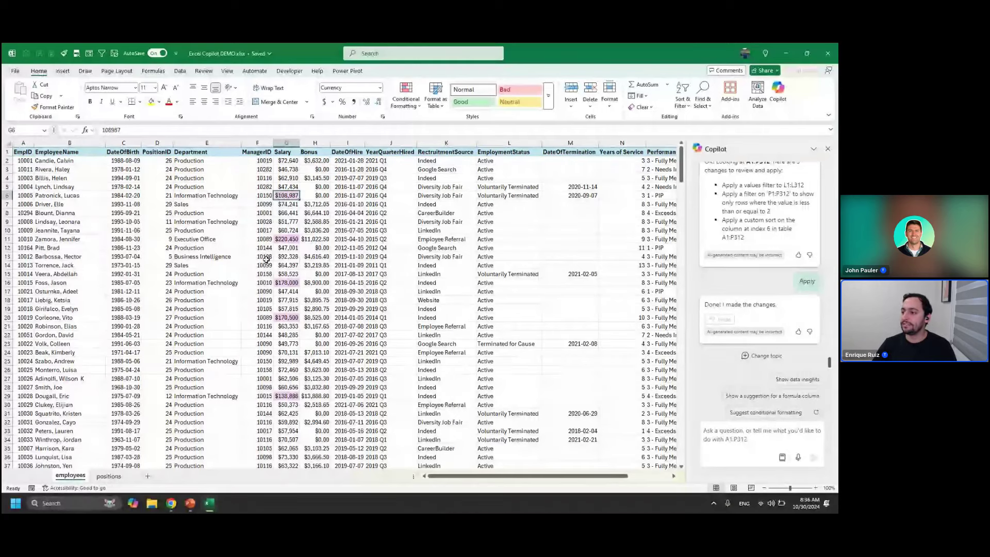
click(281, 162)
key(ctrl+shift+Down)
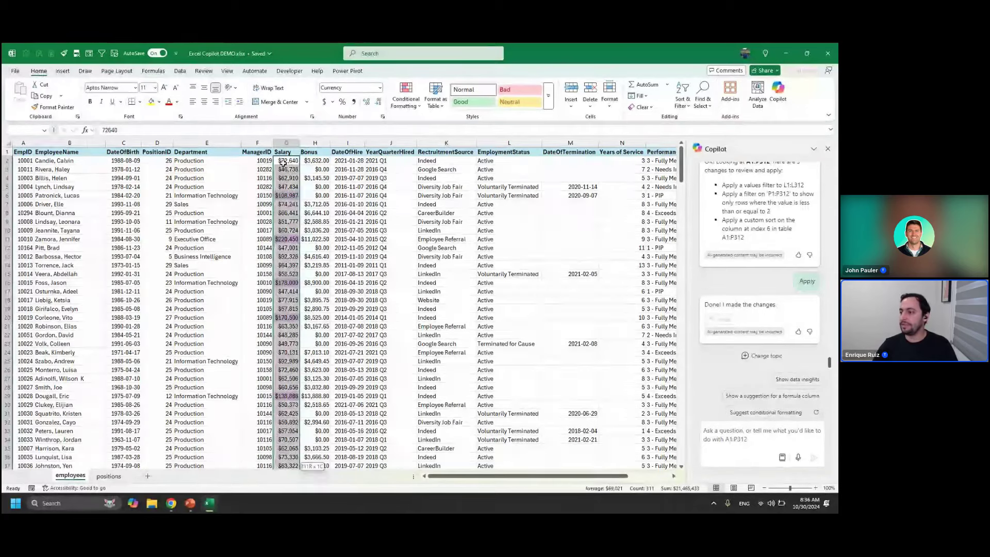
click(406, 102)
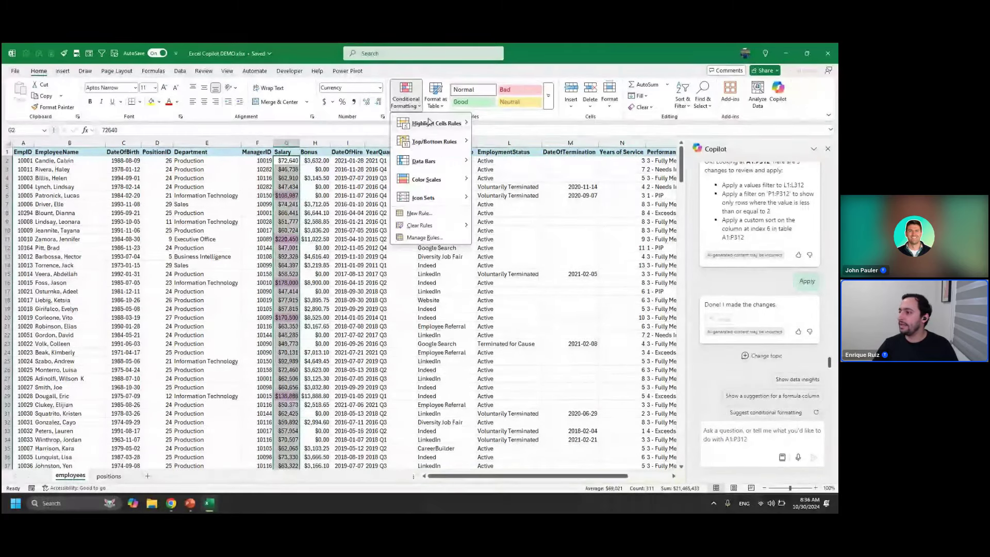
mouse_move(434, 141)
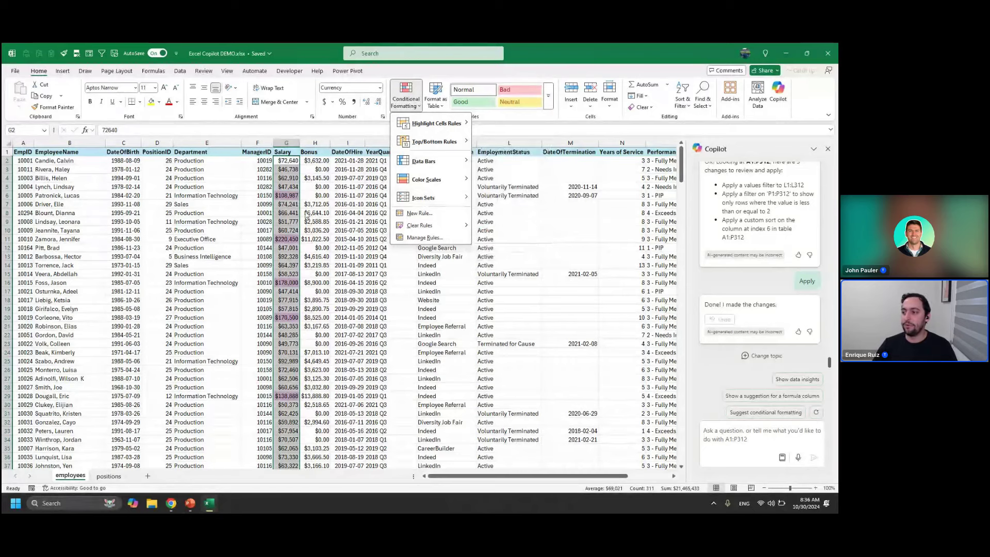
click(294, 212)
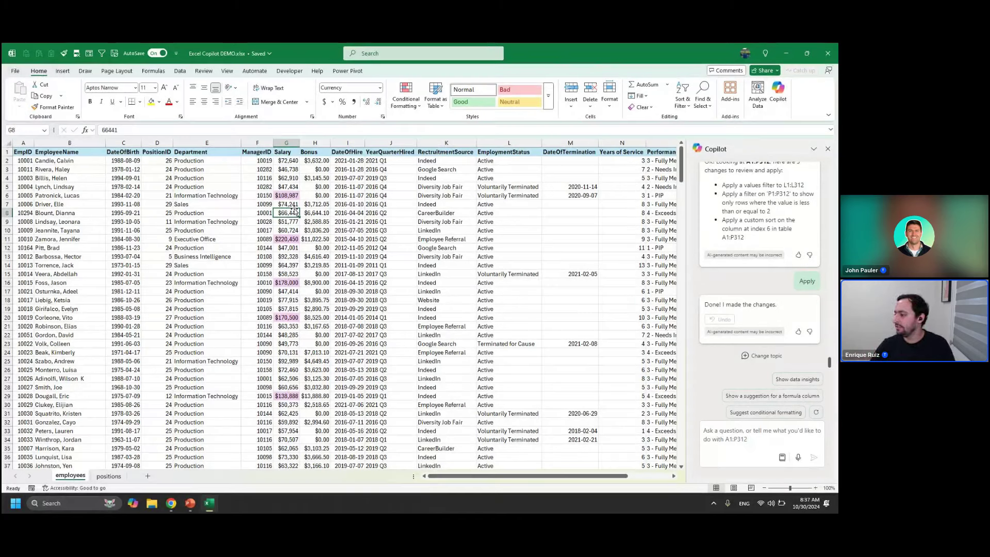
- Ask Copilot to "Highlight the employee with the highest bonus by department"
click(714, 439)
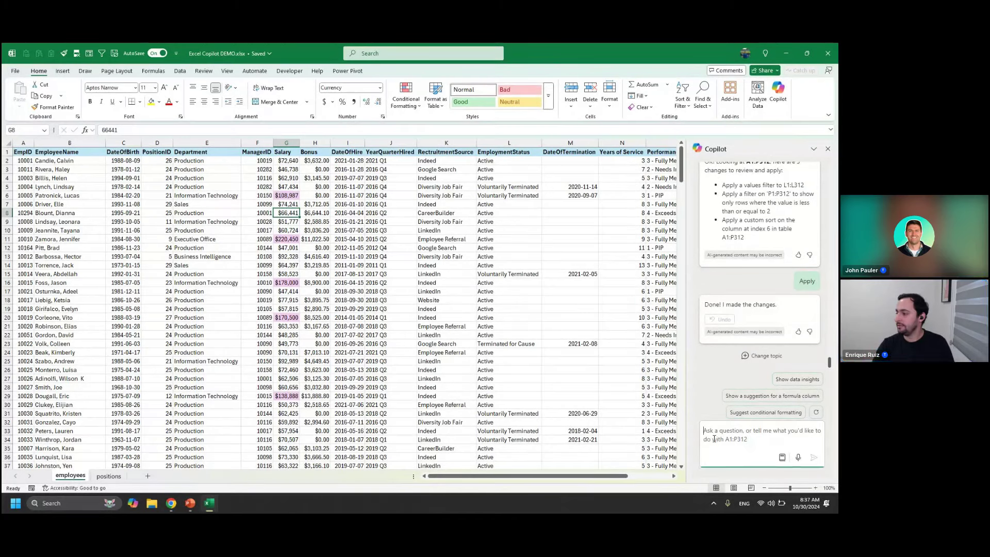
text(Highli)
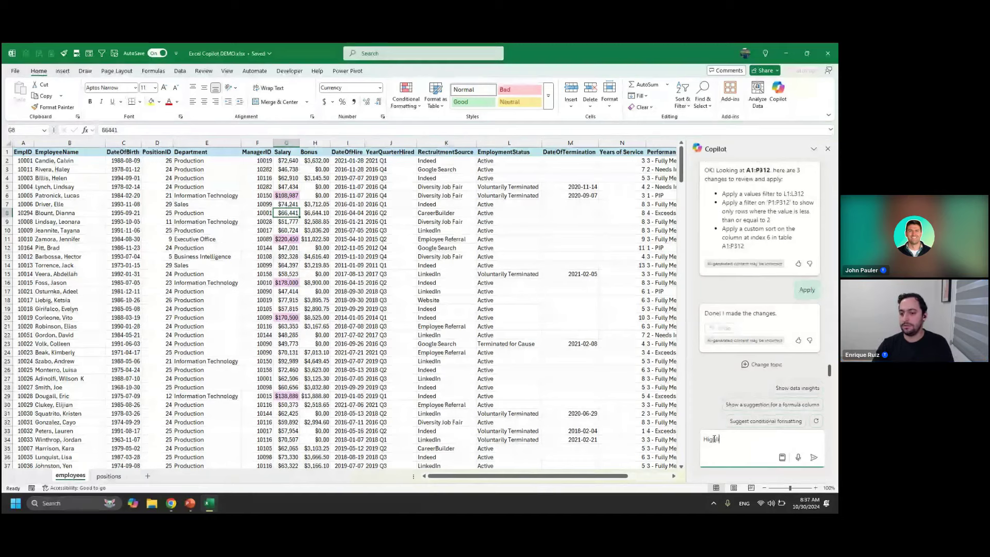
text(ght the employee with the hig)
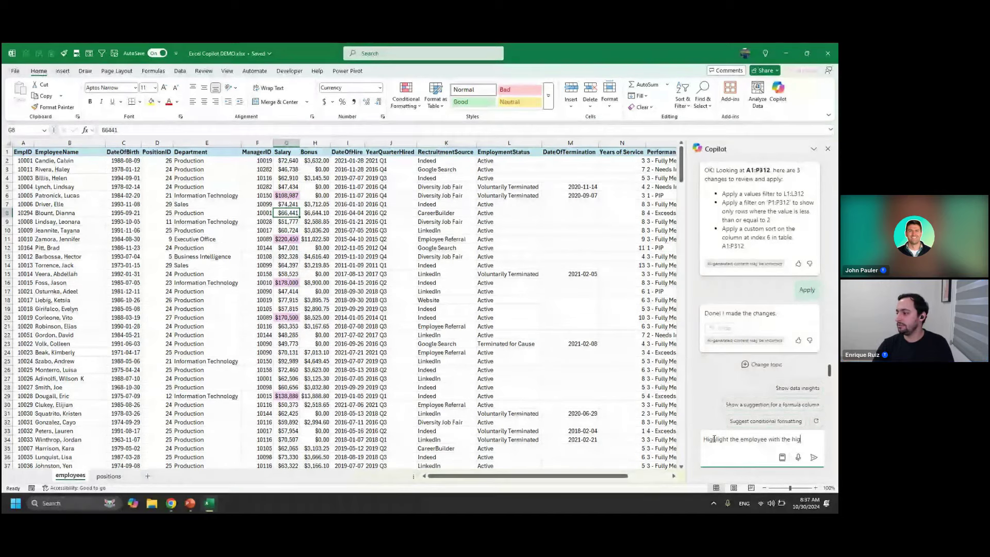
text(hest bonus by )
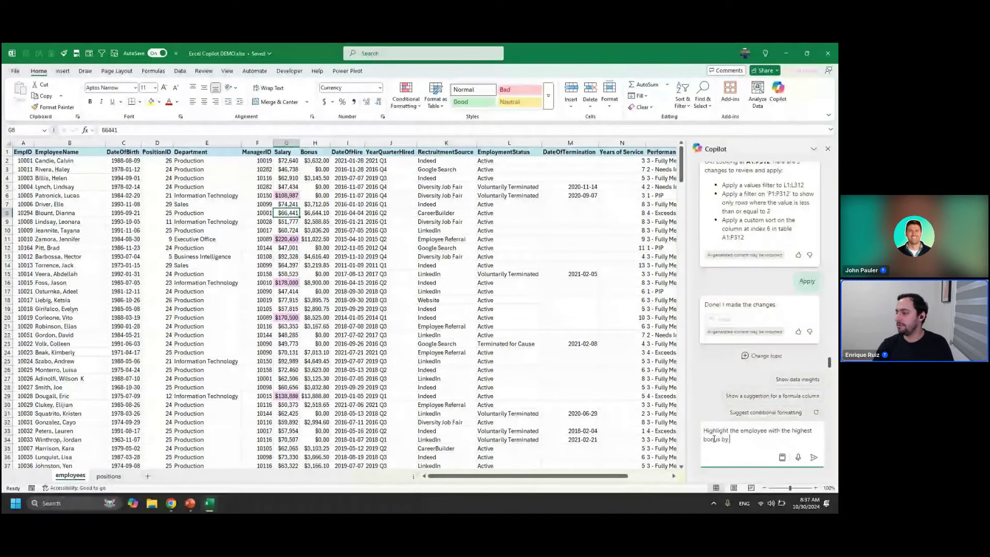
text(department)
key(Return)
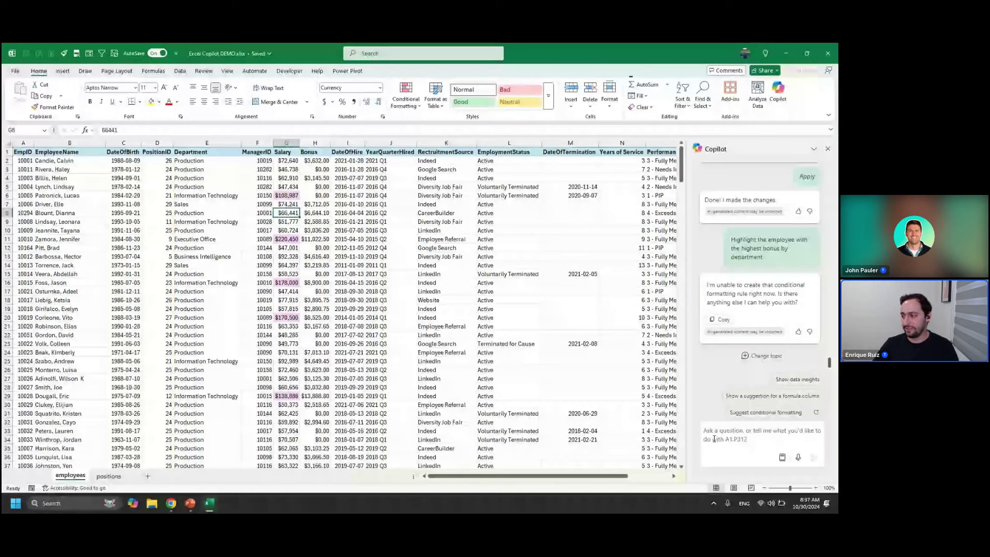
- Ask Copilot to "Highlight active employees with a performance score of 1"
click(714, 439)
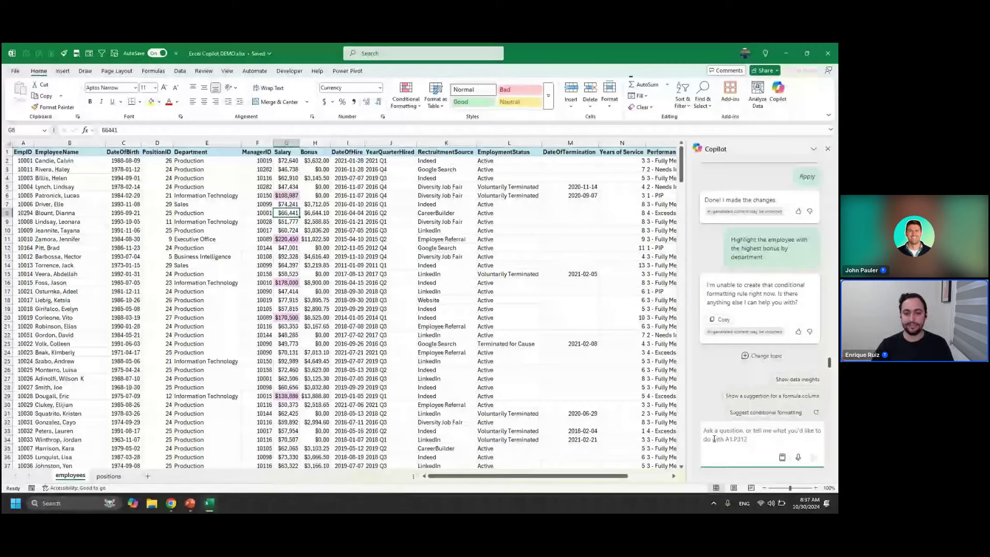
text(Highlig)
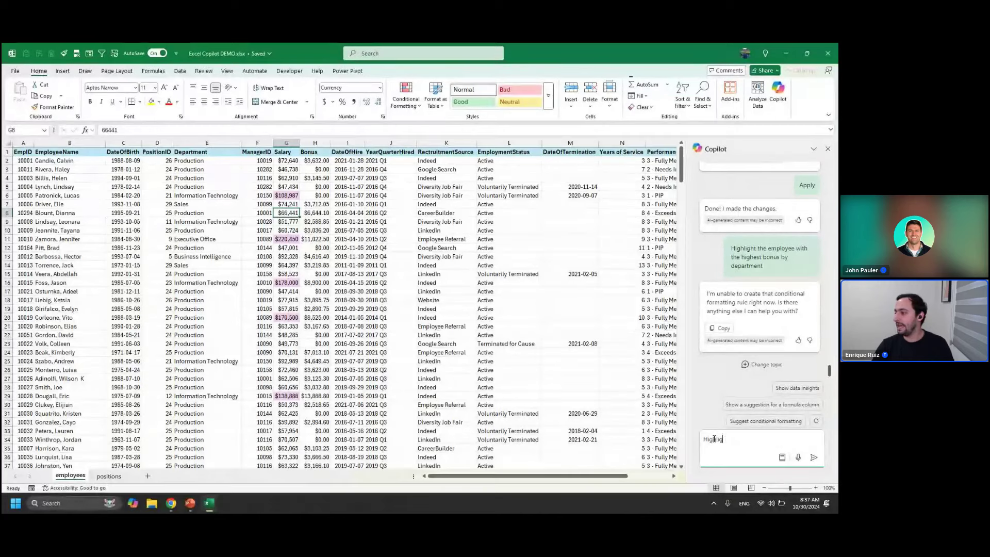
text(ht active employe)
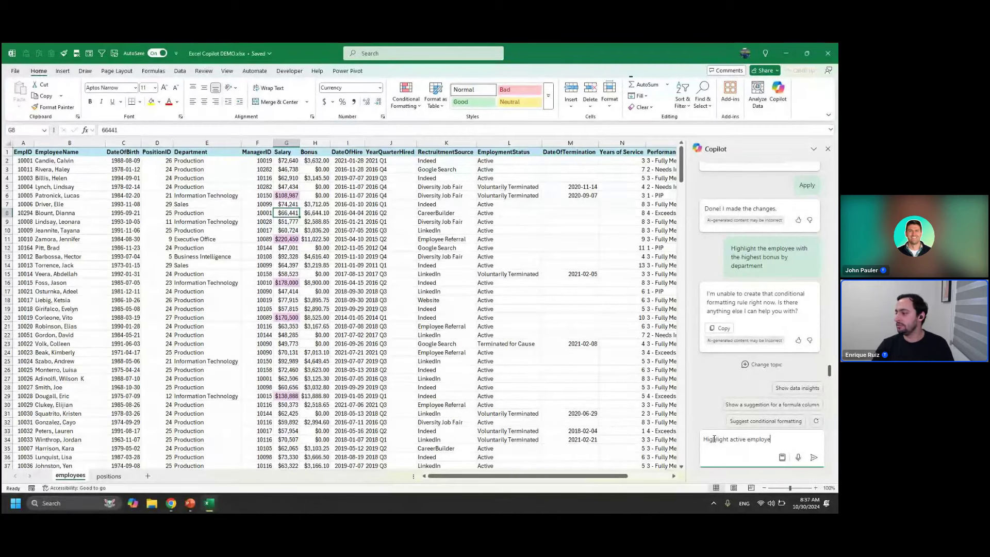
text(es with a performan)
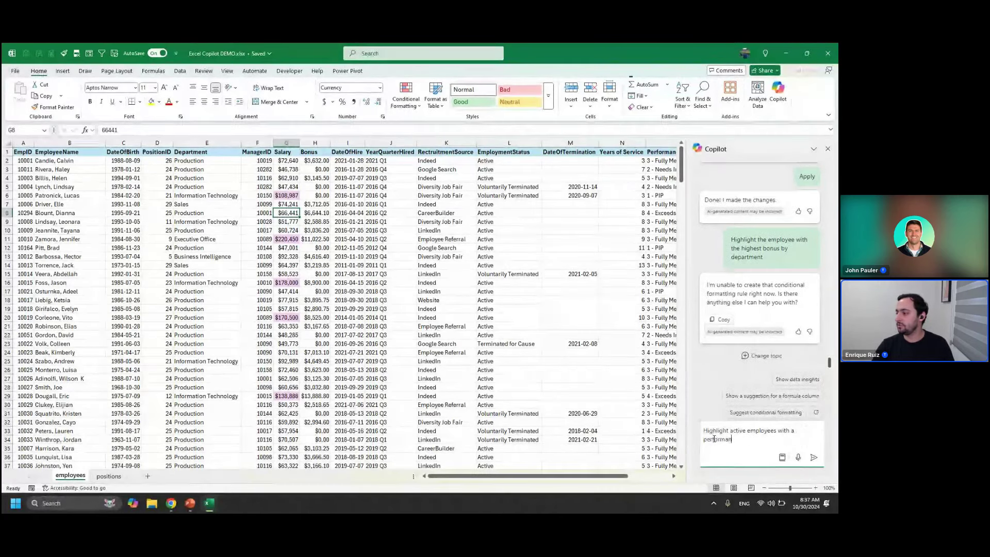
text(ce score of 1)
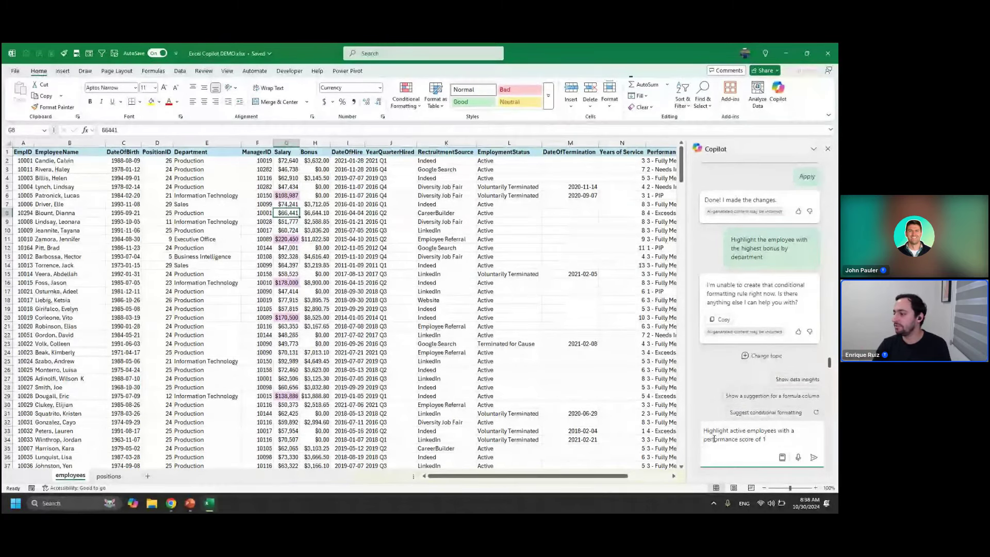
key(Return)
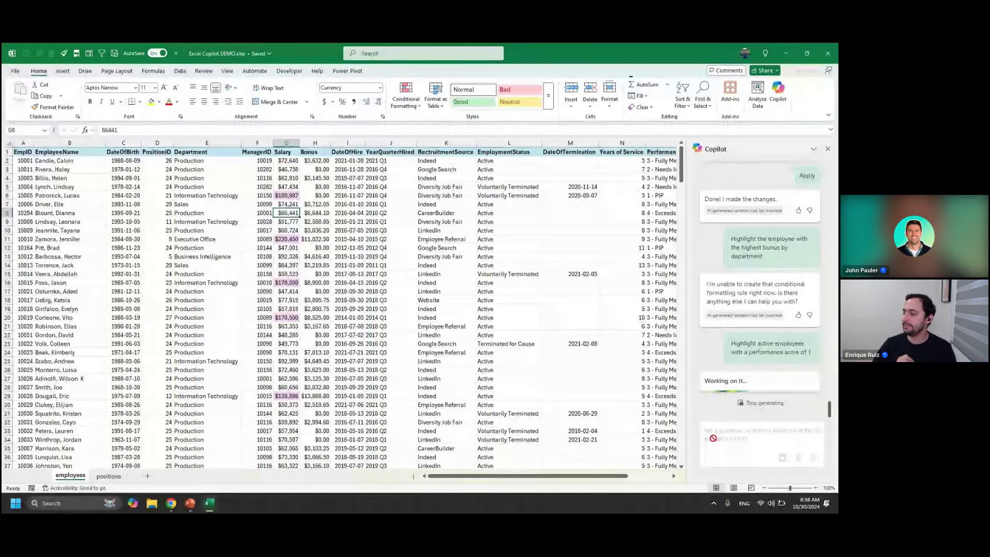
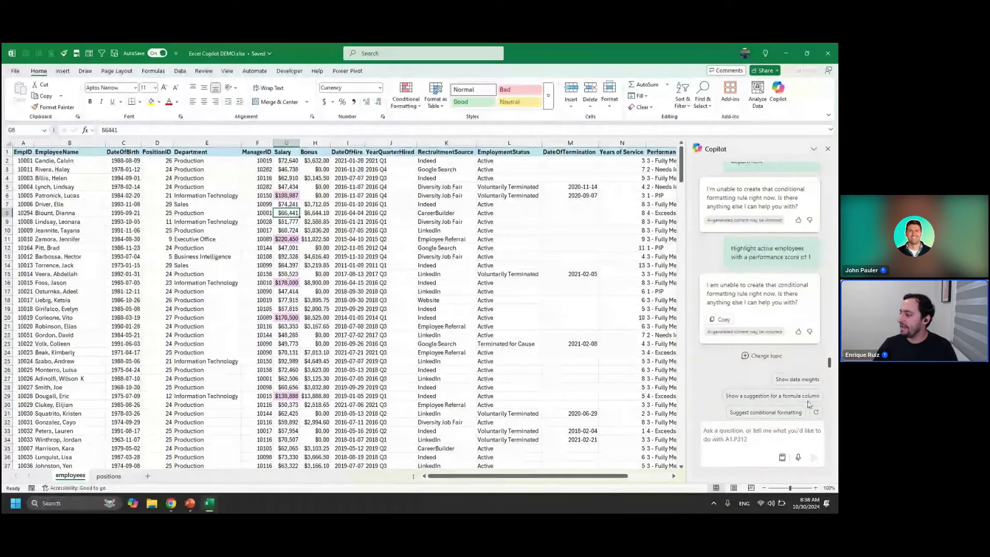
- Have Copilot show data insights, and compare its chart with the PerformanceScore and PerformanceScoreValue columns
click(783, 379)
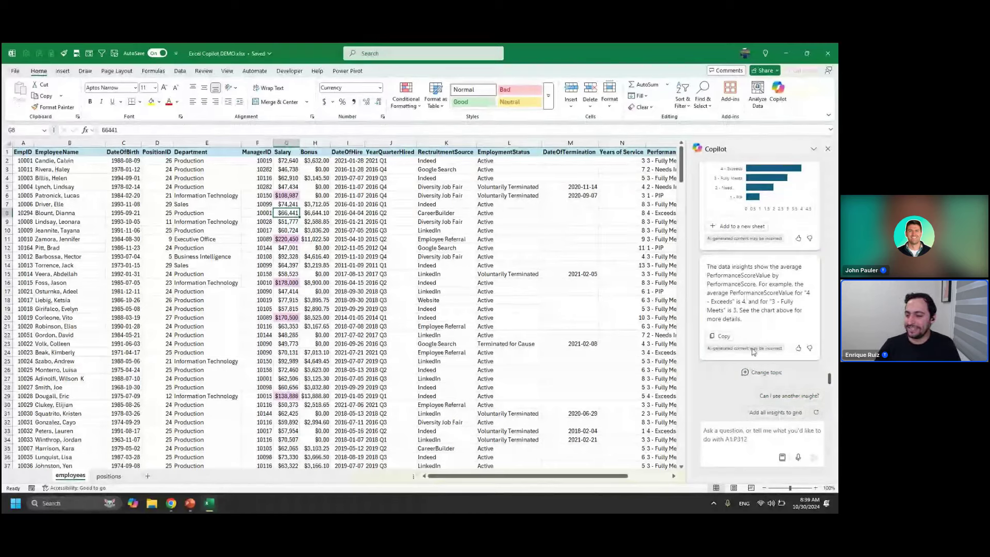
scroll(754, 351, up, 1)
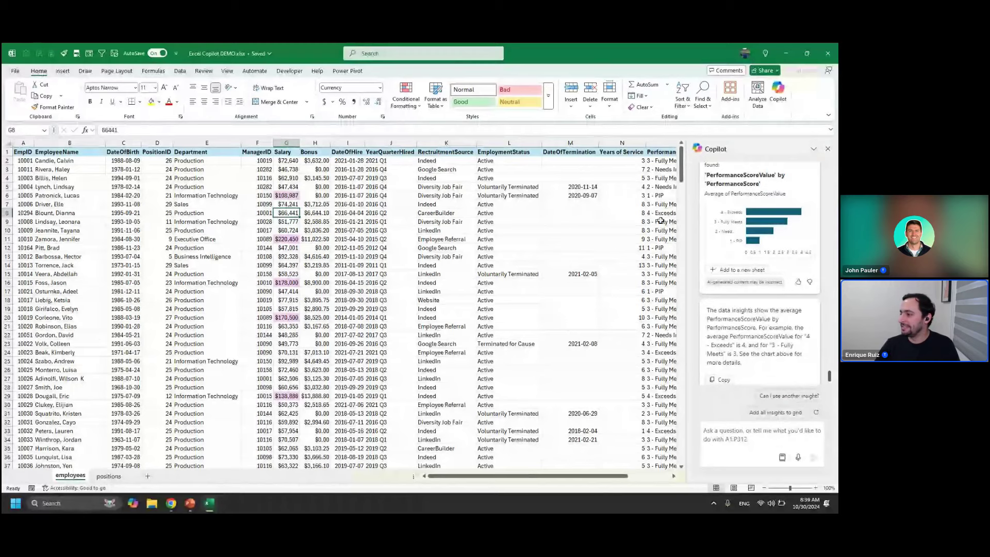
drag(599, 476, 636, 480)
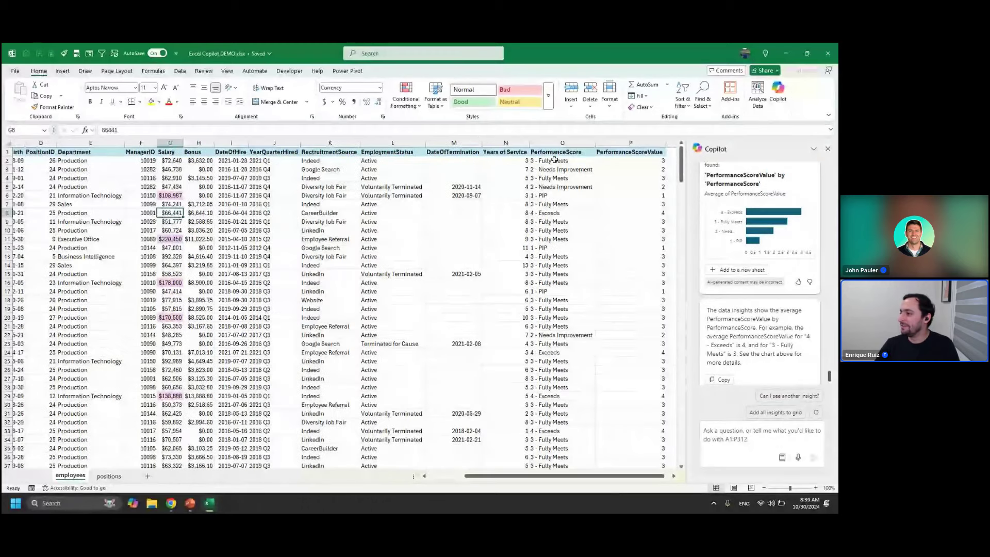
drag(555, 160, 562, 282)
click(563, 213)
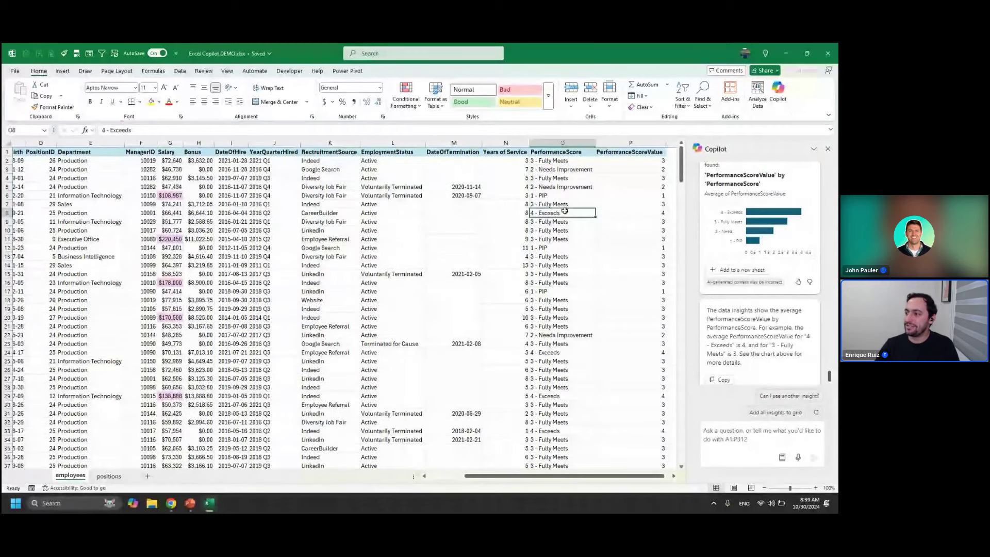
click(642, 213)
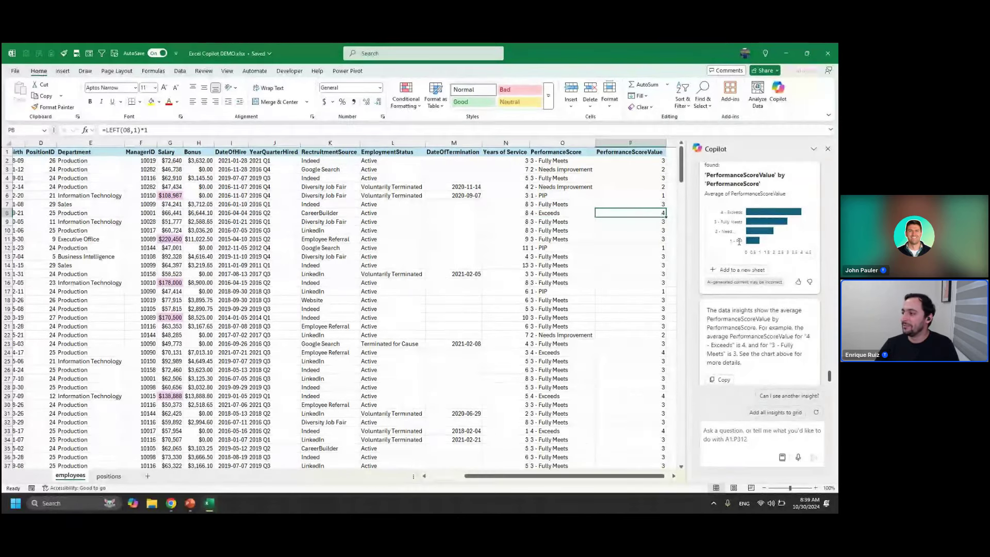
- Add the 'PerformanceScoreValue' by 'PerformanceScore' insight to a new sheet and inspect its PivotTable values
click(741, 270)
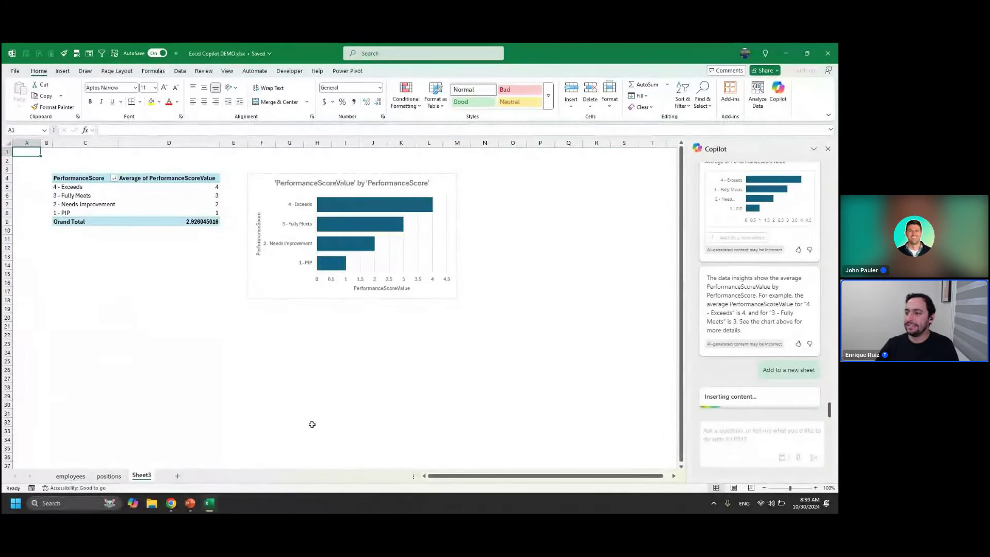
drag(78, 188, 173, 205)
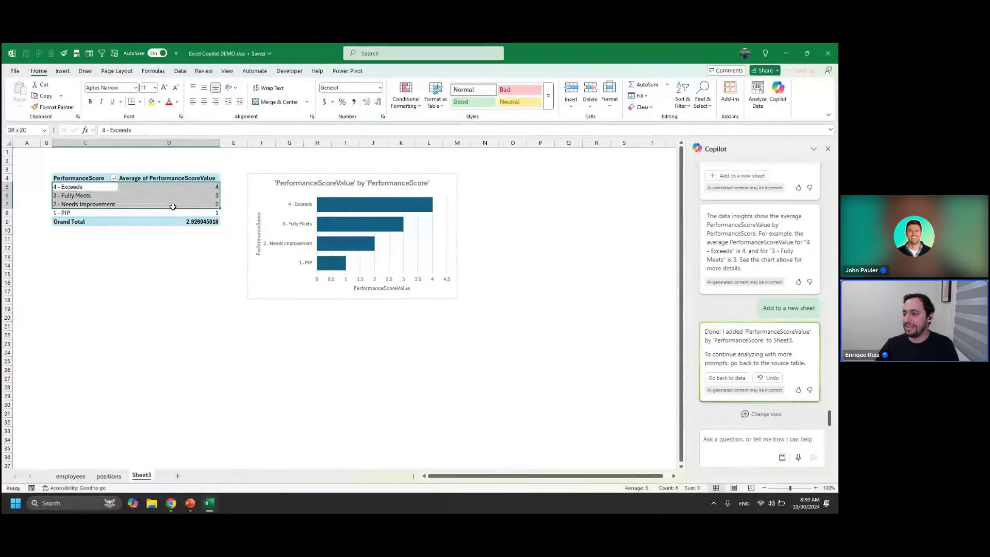
click(174, 212)
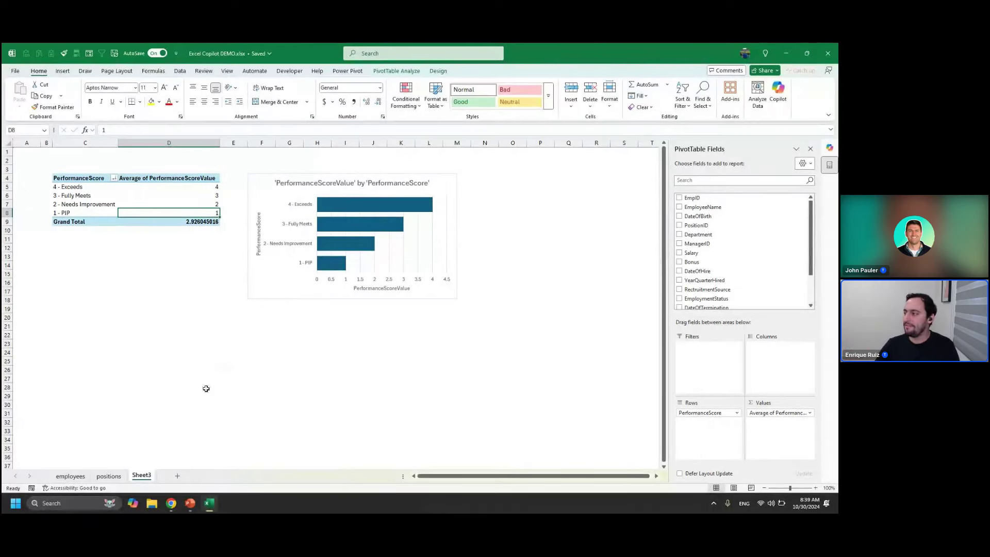
- Return to the employees sheet and ask Copilot for another data insight four times in a row
click(72, 476)
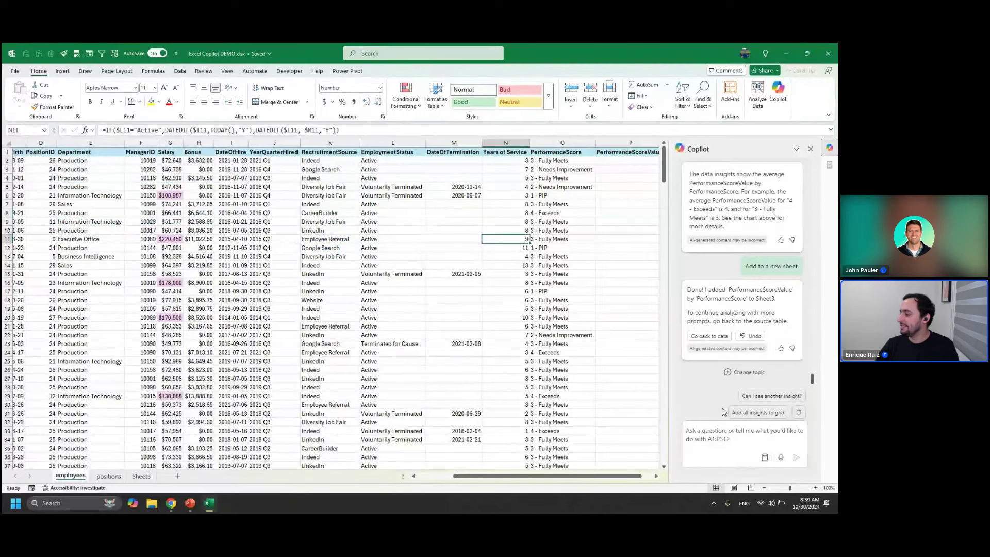
click(749, 396)
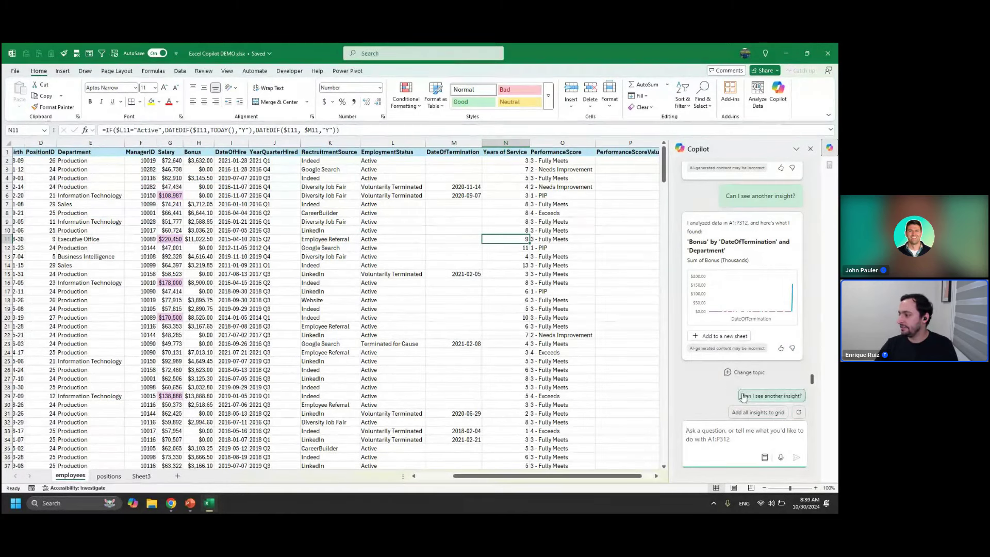
click(743, 396)
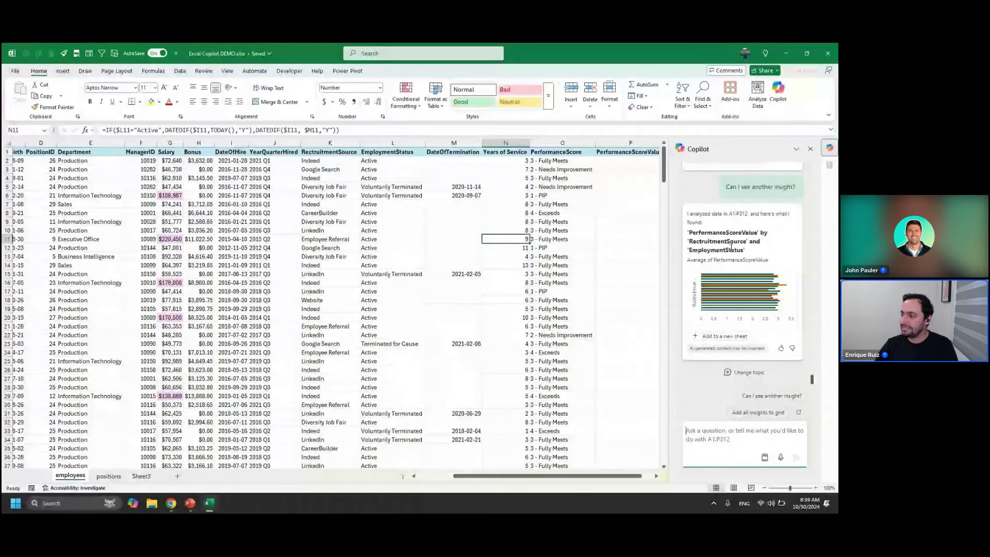
click(762, 396)
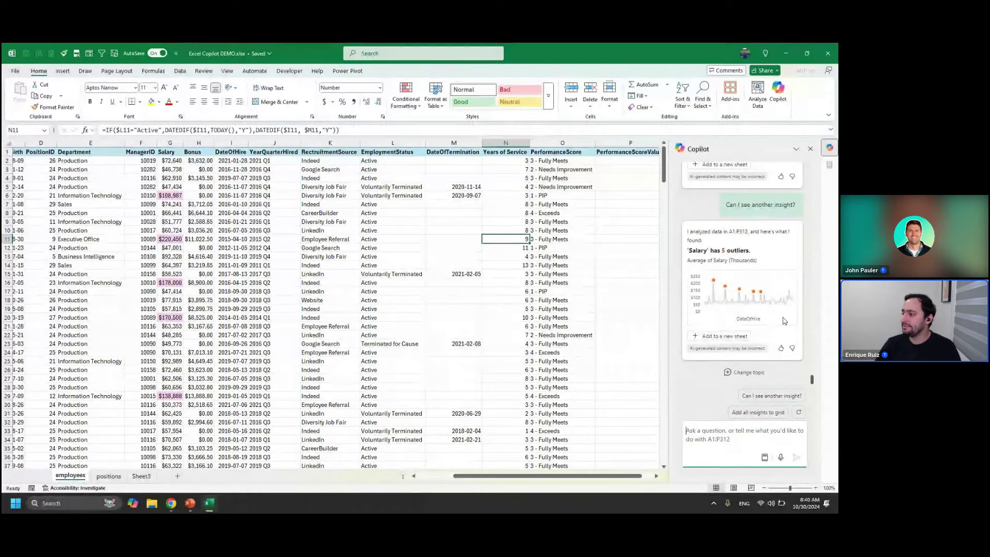
click(766, 396)
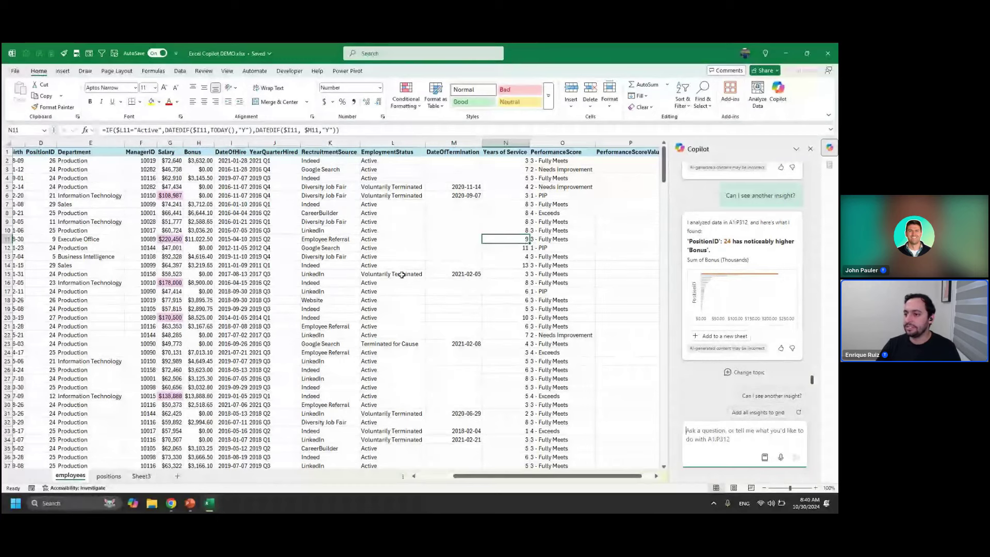
- Select the Department cell in row 3 and ask Copilot for one more insight on the employee data
click(87, 170)
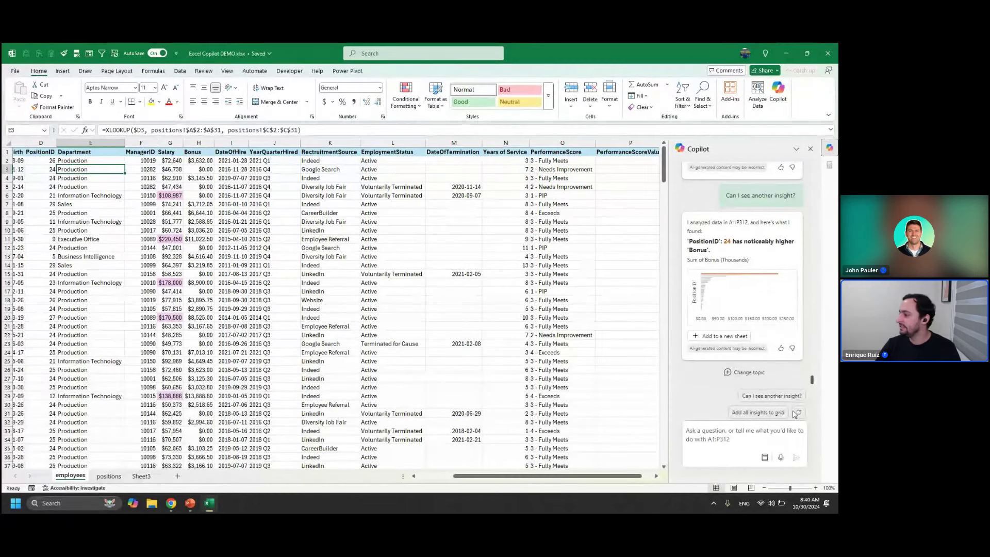
click(788, 397)
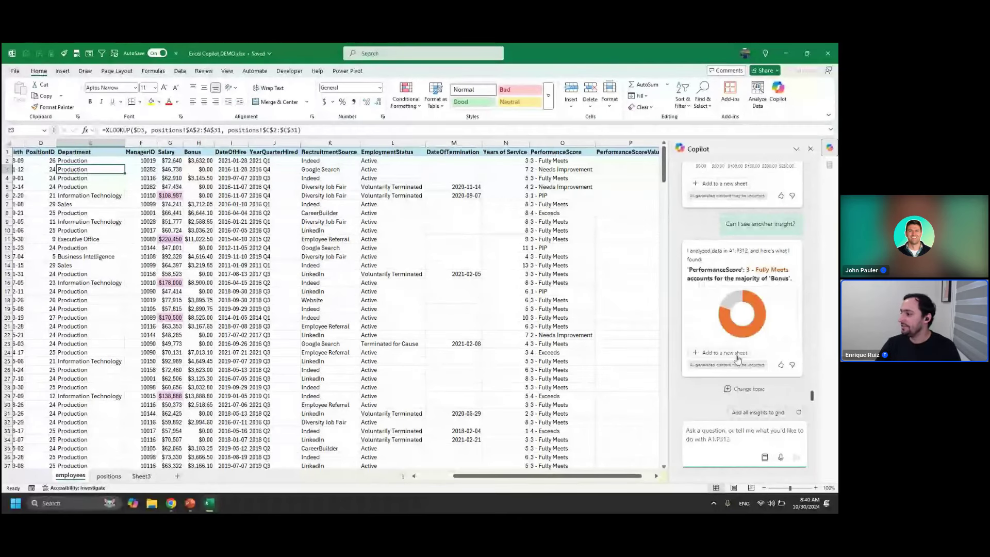
triple_click(767, 391)
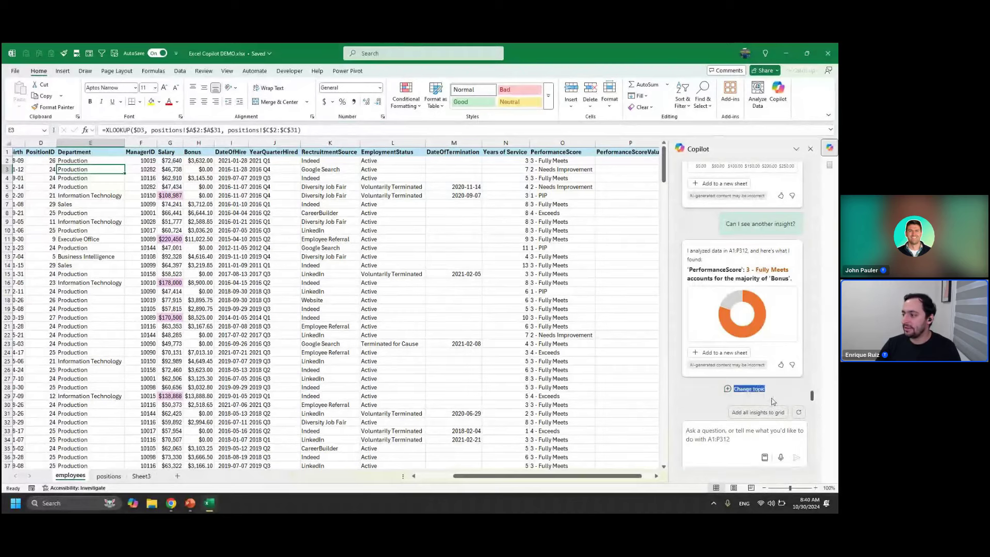
click(776, 400)
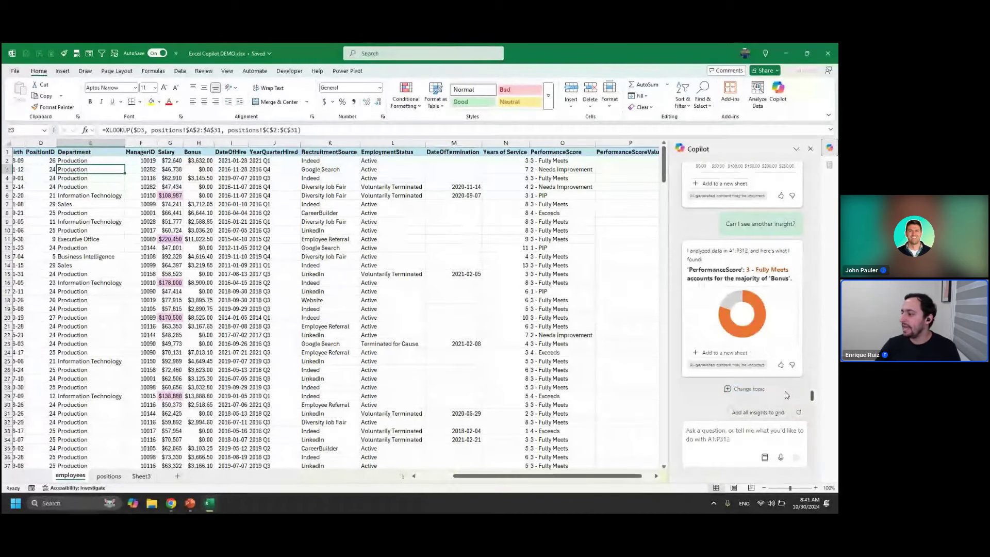
- Have Copilot add all insights to the grid and review the resulting charts and their PivotTable sources
click(763, 414)
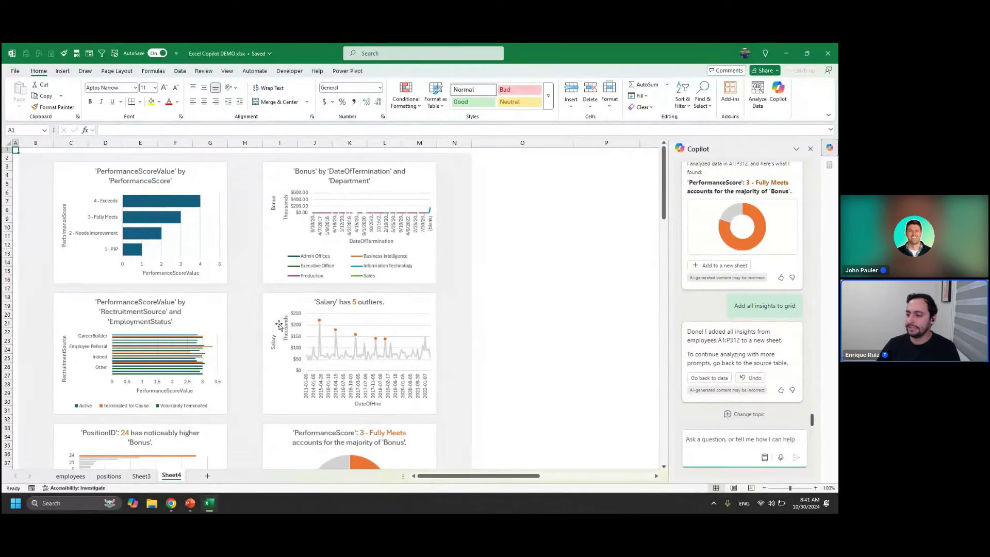
scroll(278, 328, down, 8)
scroll(268, 318, down, 4)
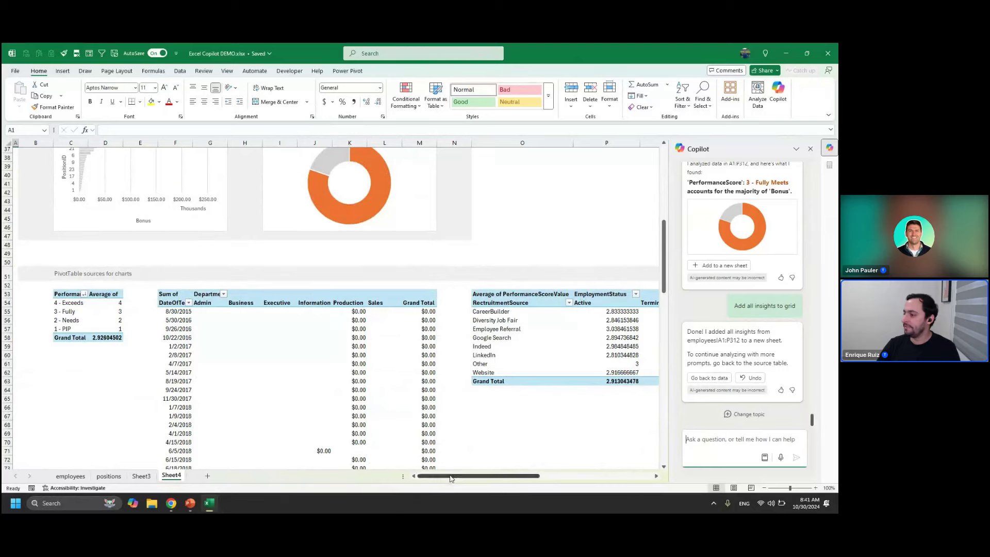
drag(452, 476, 428, 475)
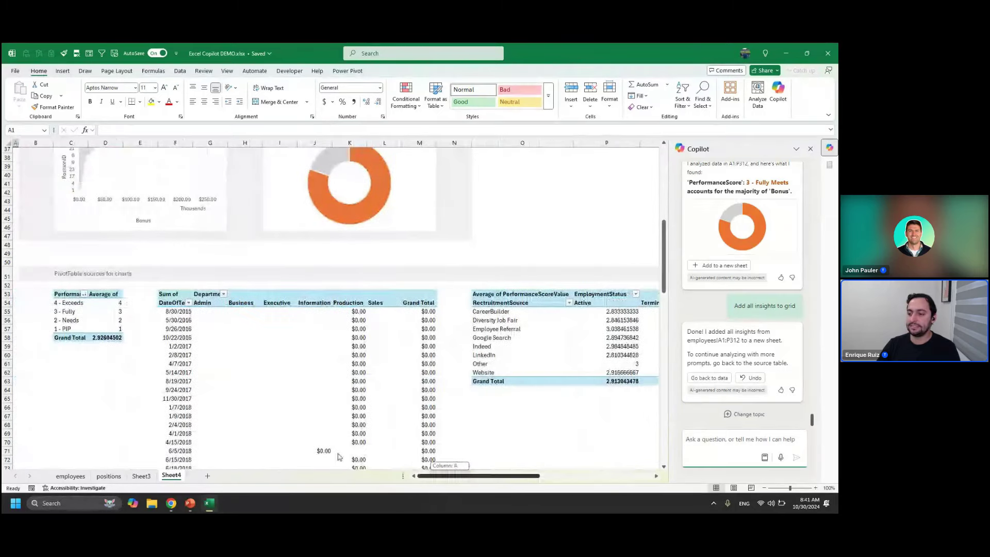
scroll(196, 330, up, 12)
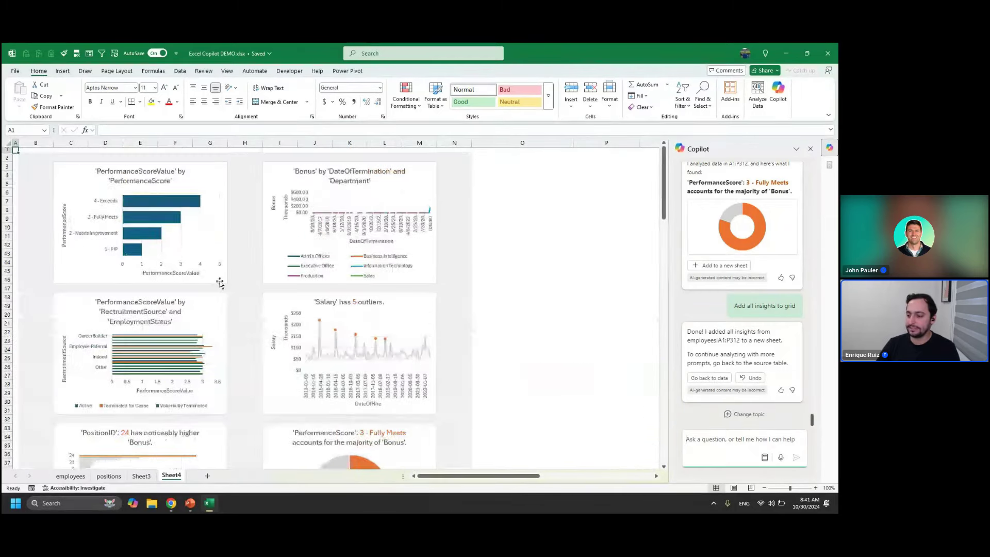
- Run Analyze Data on the employees sheet, expand the full list of results and examine the suggested charts and PivotTables
click(71, 475)
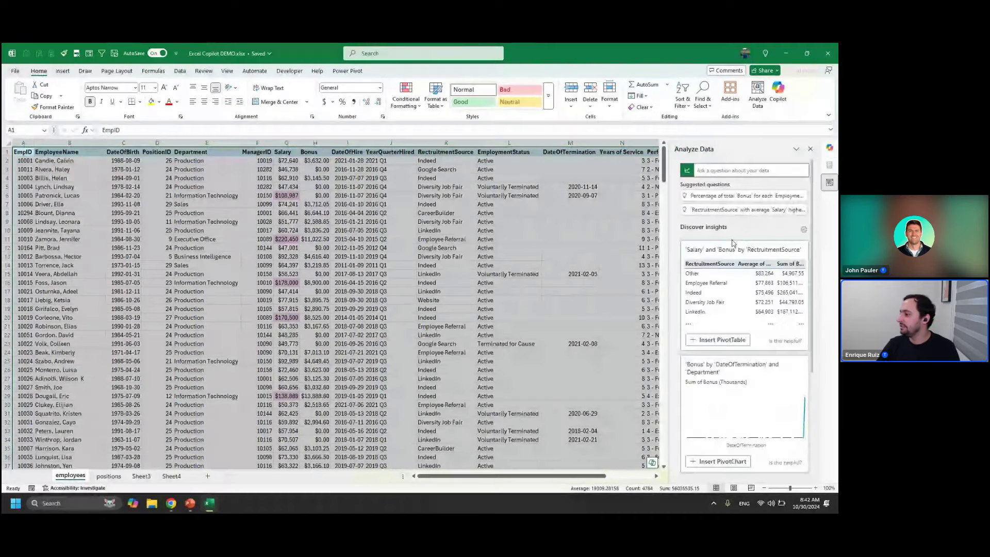
scroll(742, 269, down, 1)
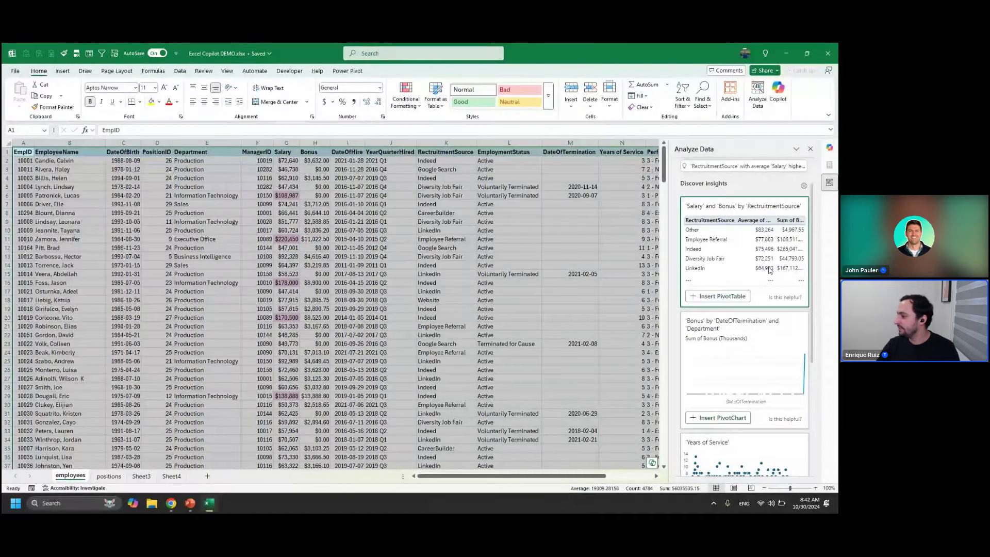
scroll(769, 270, down, 5)
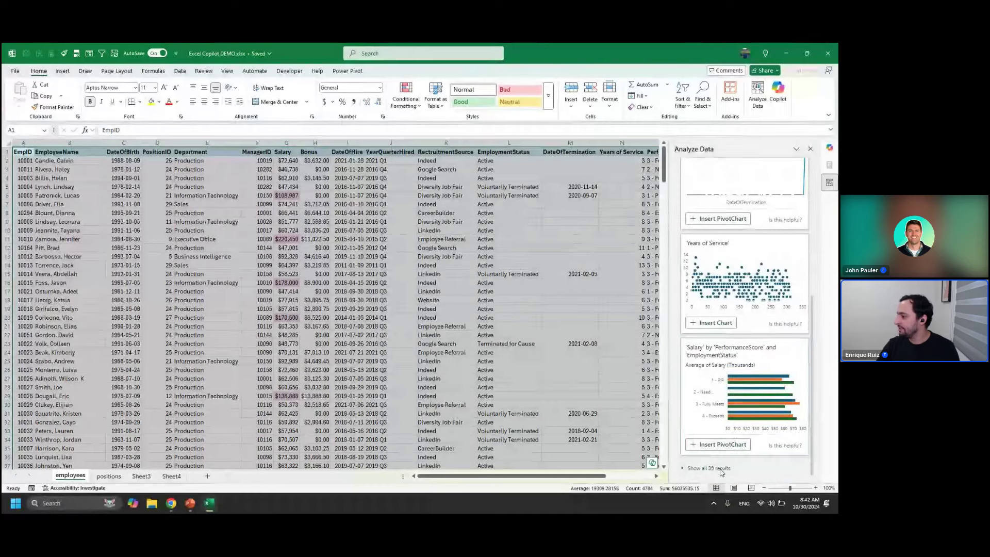
click(721, 469)
scroll(735, 360, down, 1)
scroll(735, 359, down, 6)
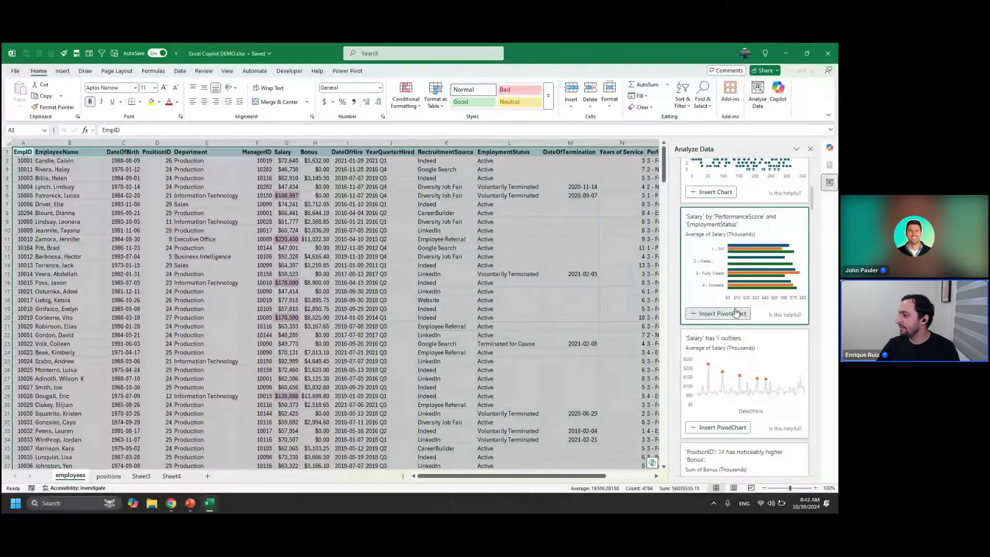
scroll(738, 341, down, 2)
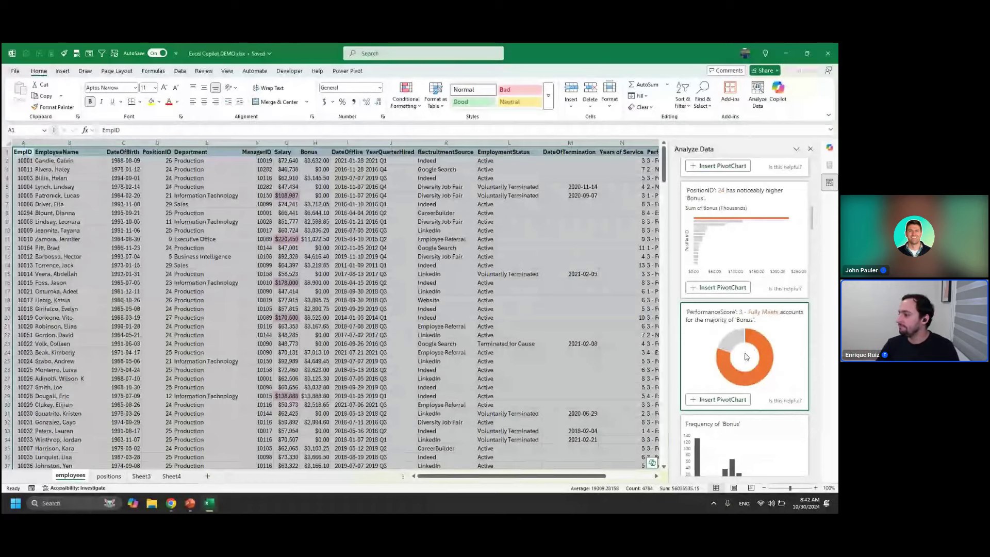
scroll(745, 356, down, 3)
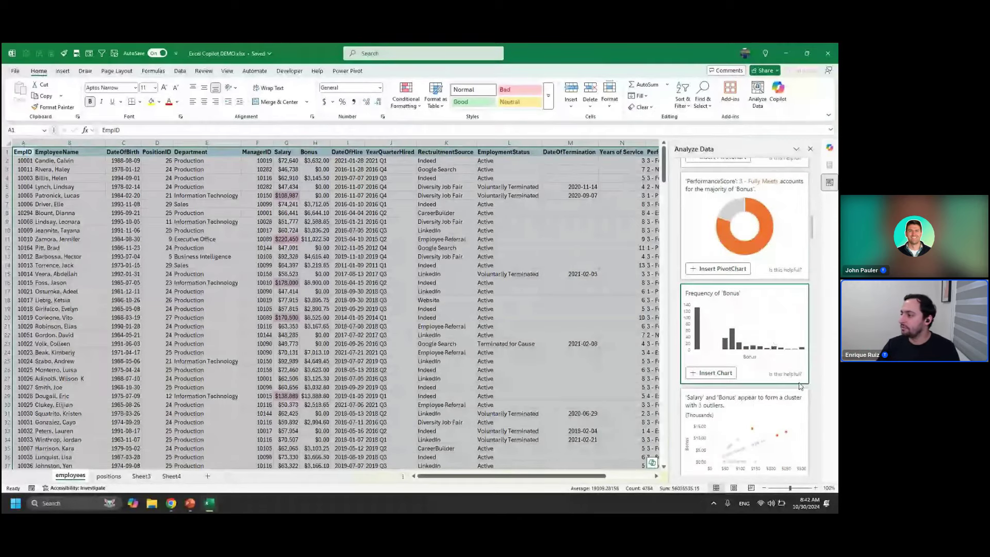
scroll(761, 335, down, 5)
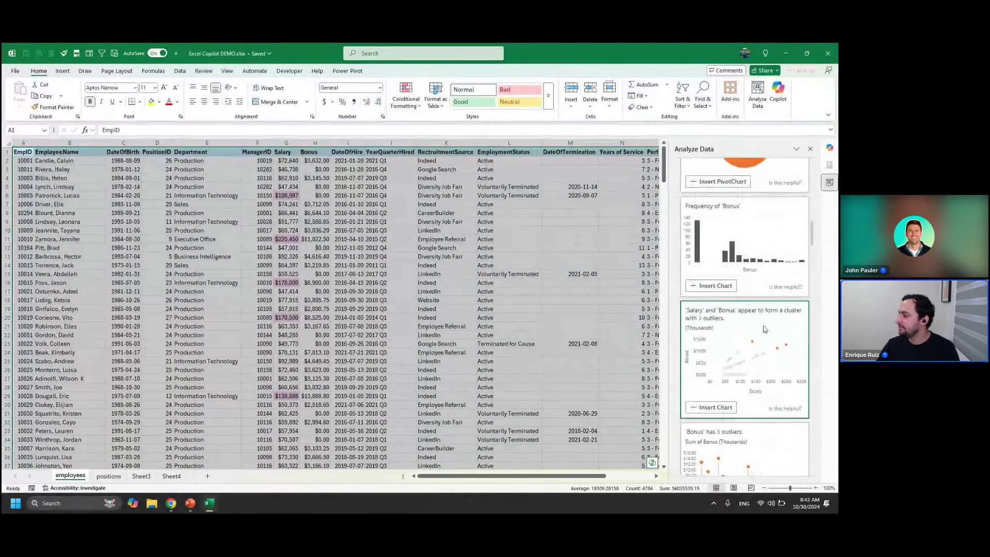
scroll(762, 334, down, 3)
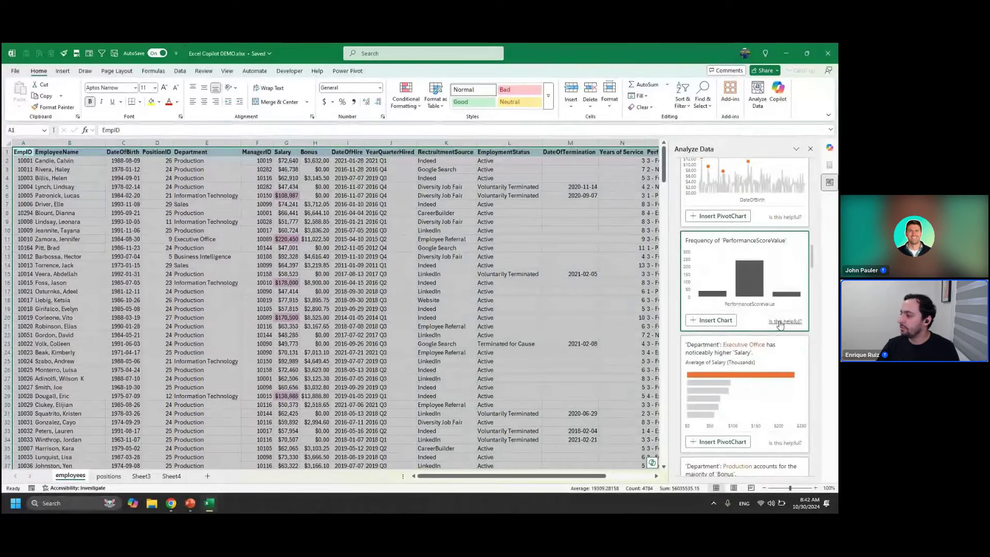
scroll(751, 325, down, 2)
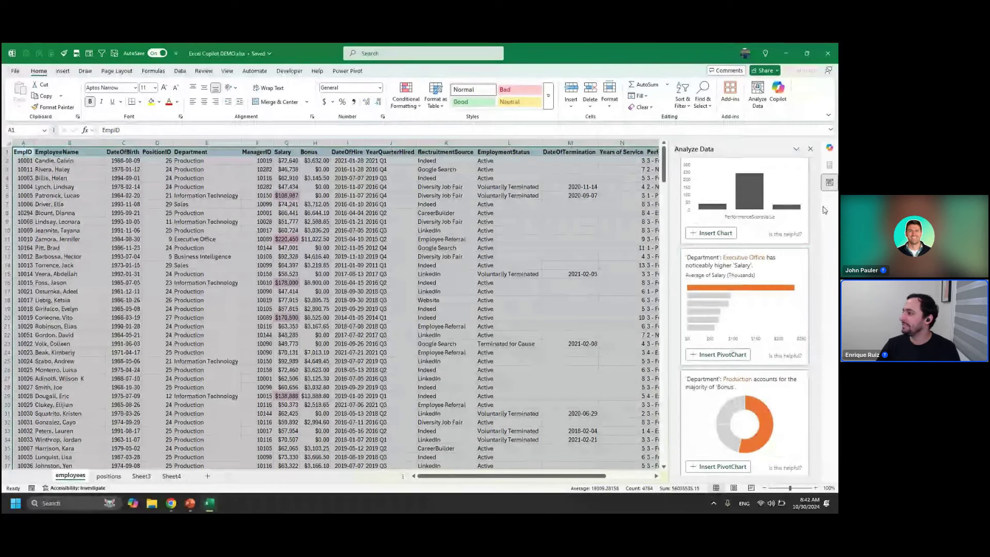
- Return to Copilot with a cell in the employee data selected and ask "How much are we paying out in bonuses?"
click(829, 148)
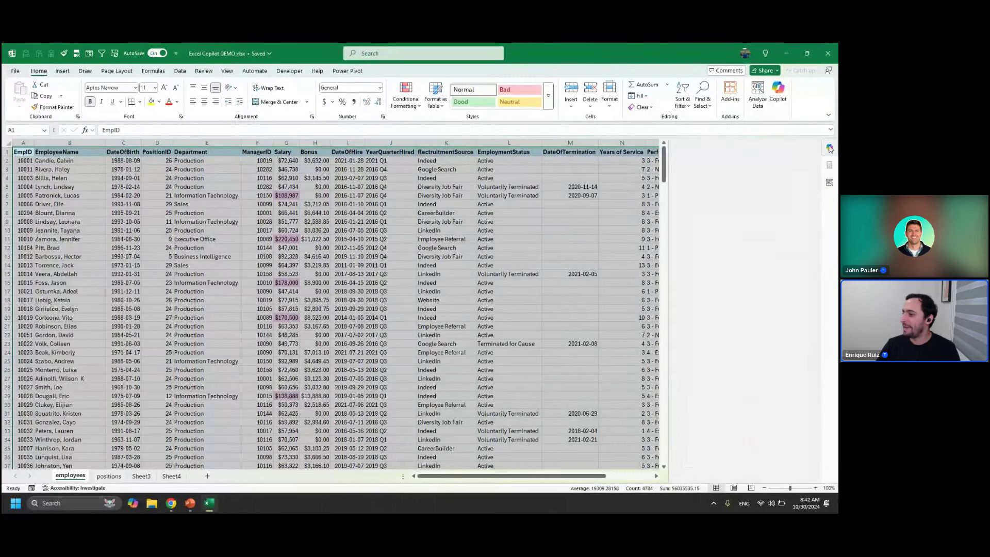
click(292, 282)
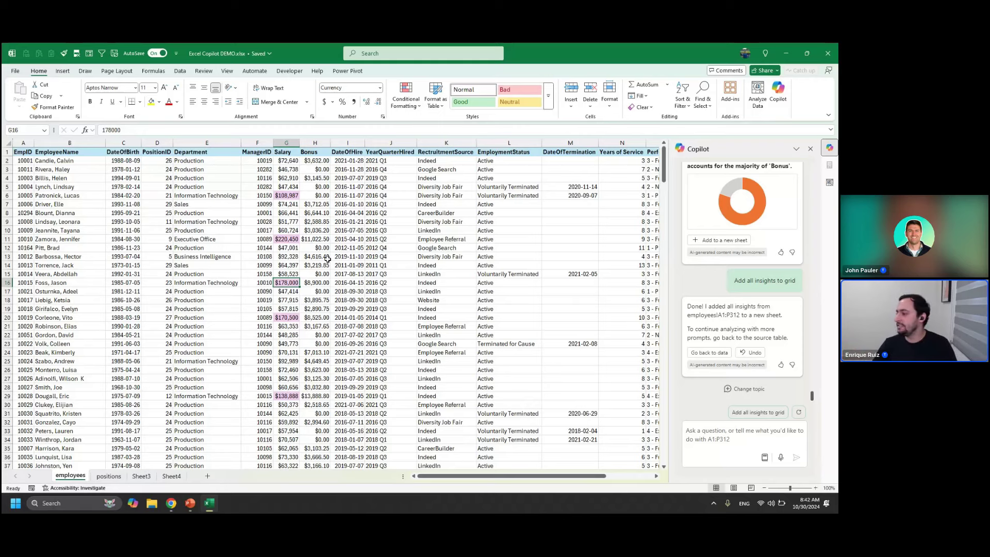
click(704, 438)
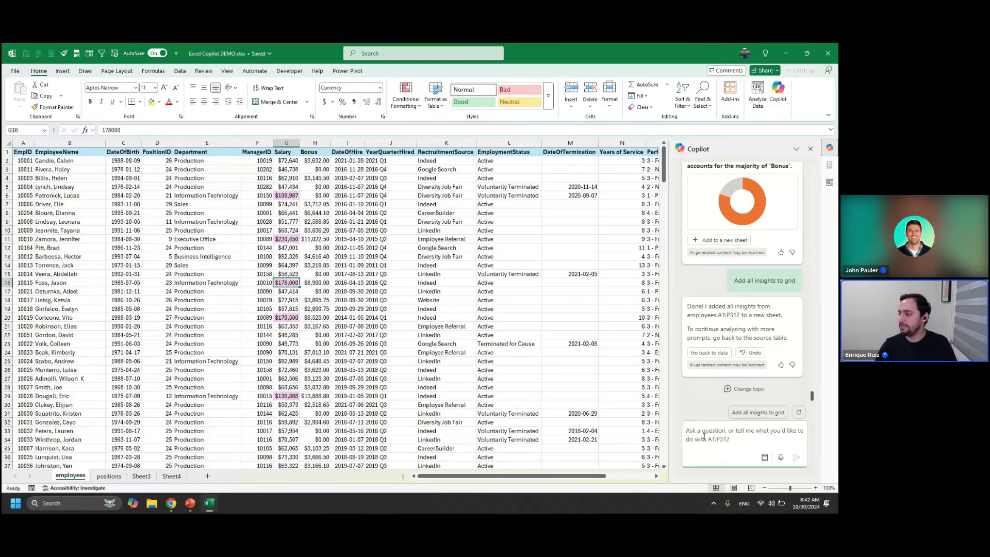
text(How much are we pa)
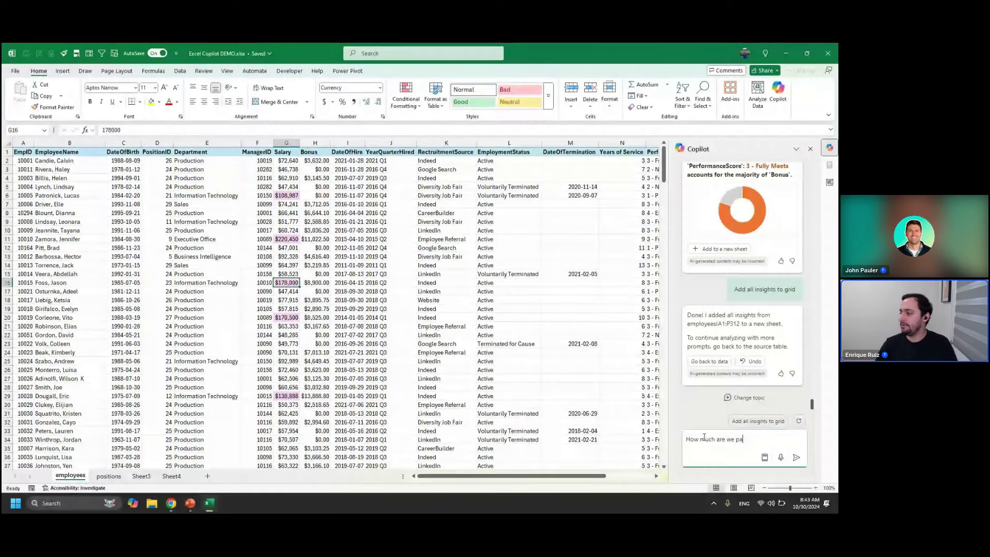
text(ying out in bonuses?)
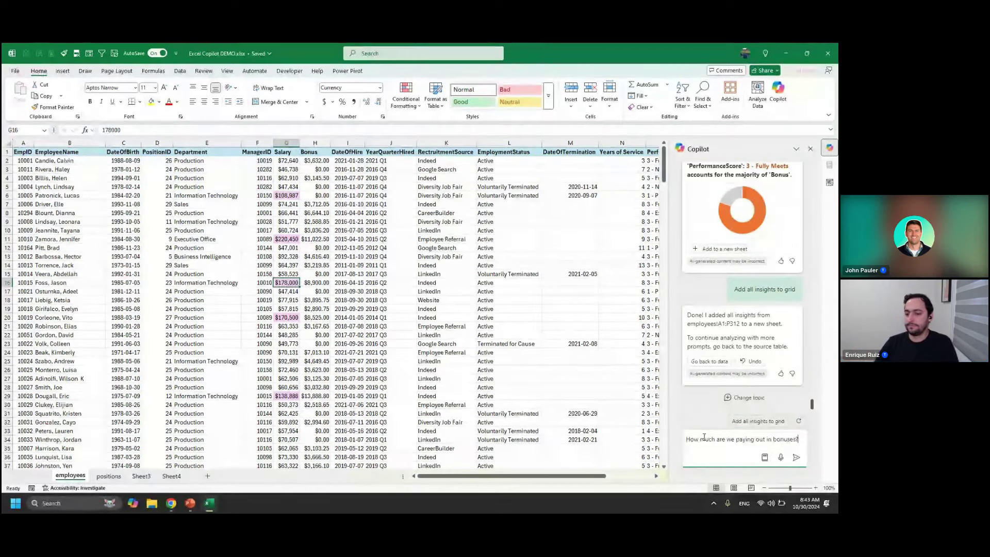
key(Return)
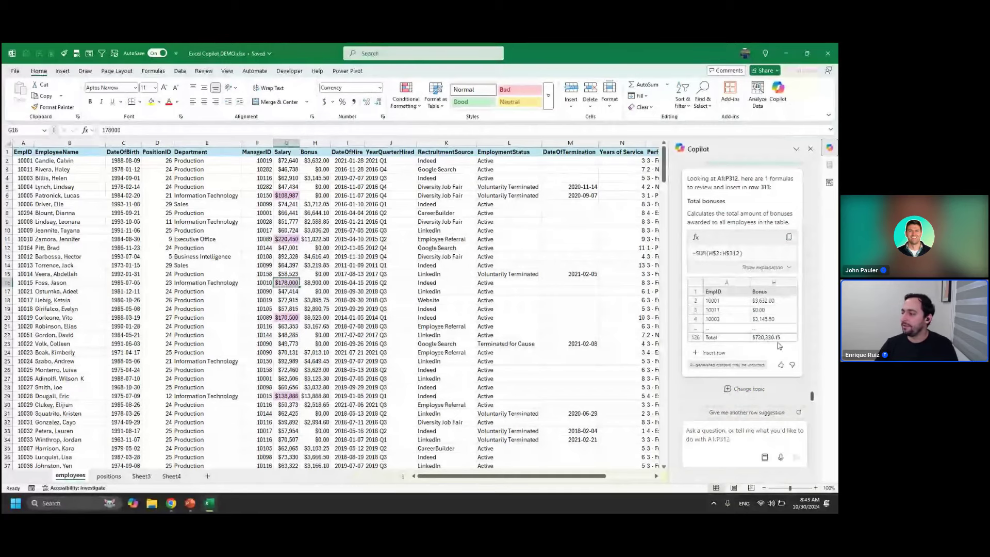
- Select all values in the Bonus column from H2 down and compare their sum with Copilot's total, then clear the selection
click(616, 189)
key(ctrl+Up)
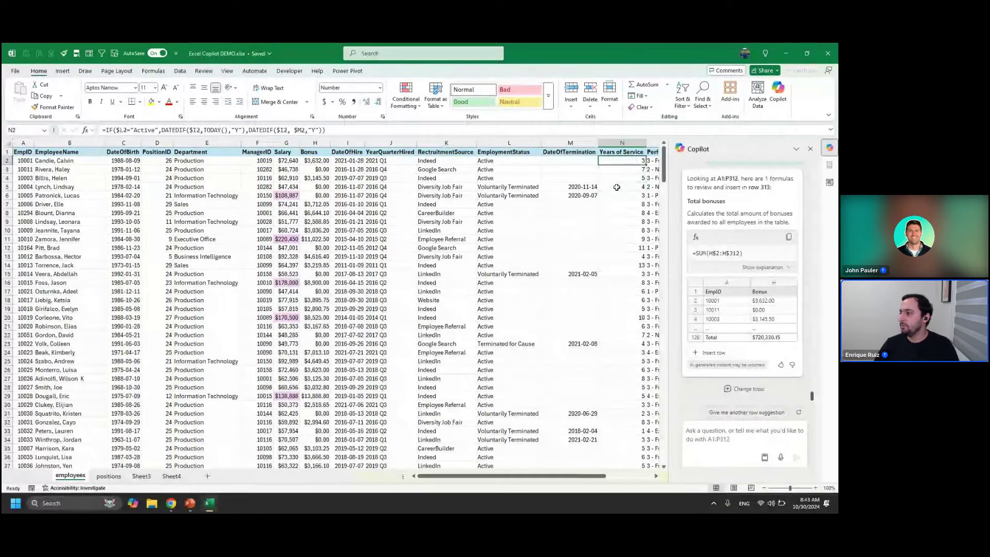
key(Right)
key(Right)
key(Right)
key(Right)
key(Left)
key(Left)
key(Left)
key(Left)
key(Left)
key(Left)
key(Left)
key(Left)
key(Left)
key(Left)
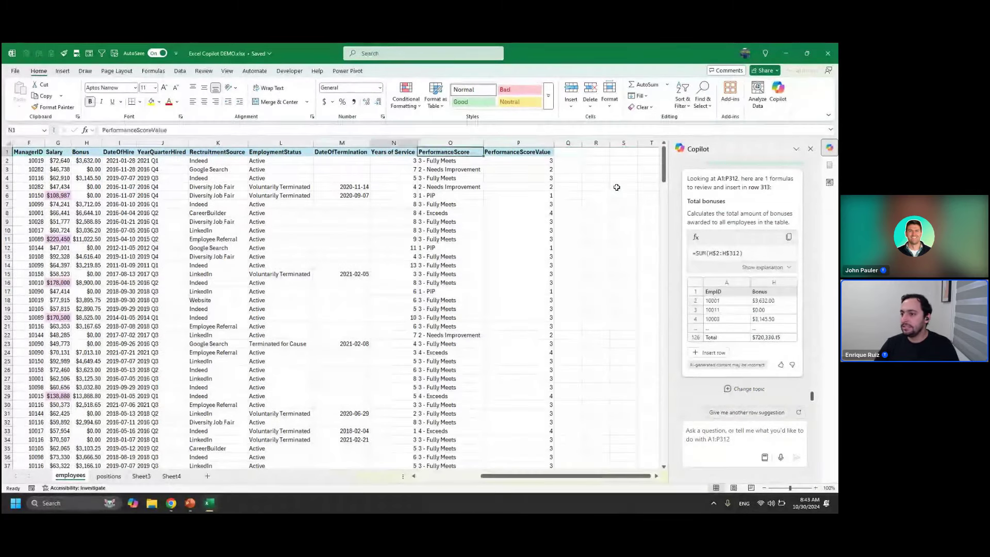
key(Down)
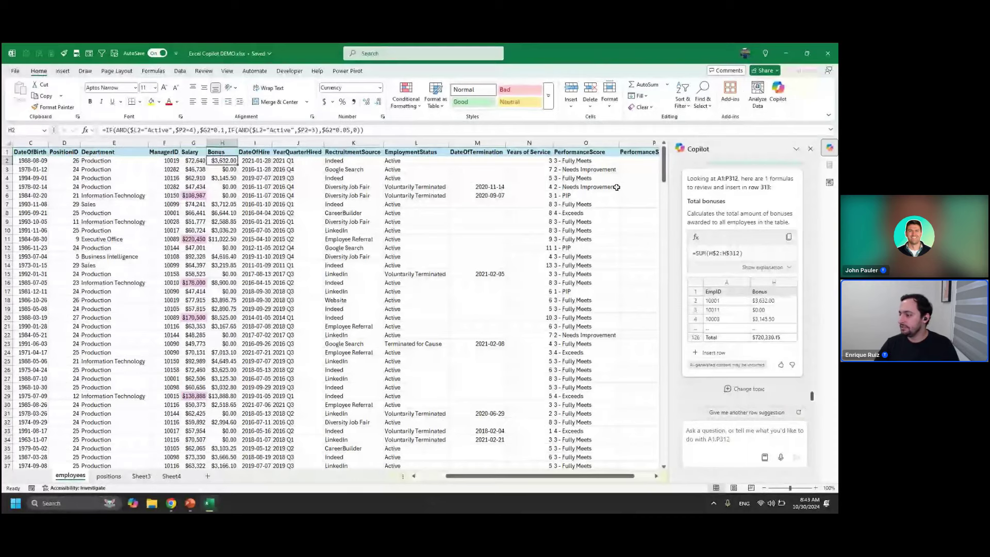
key(ctrl+shift+Down)
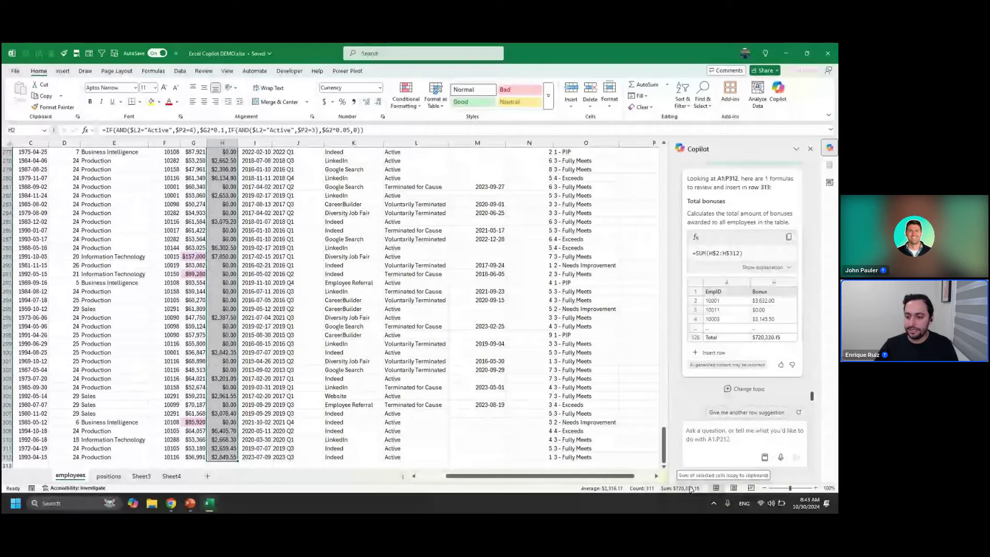
click(365, 249)
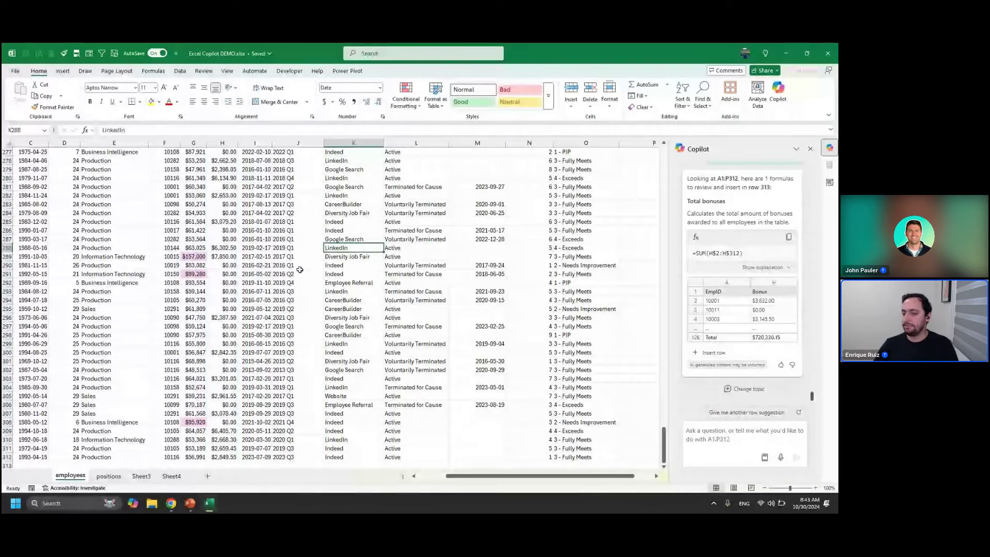
- Ask Copilot "What's the average performance score by department?"
click(732, 460)
text(What's the )
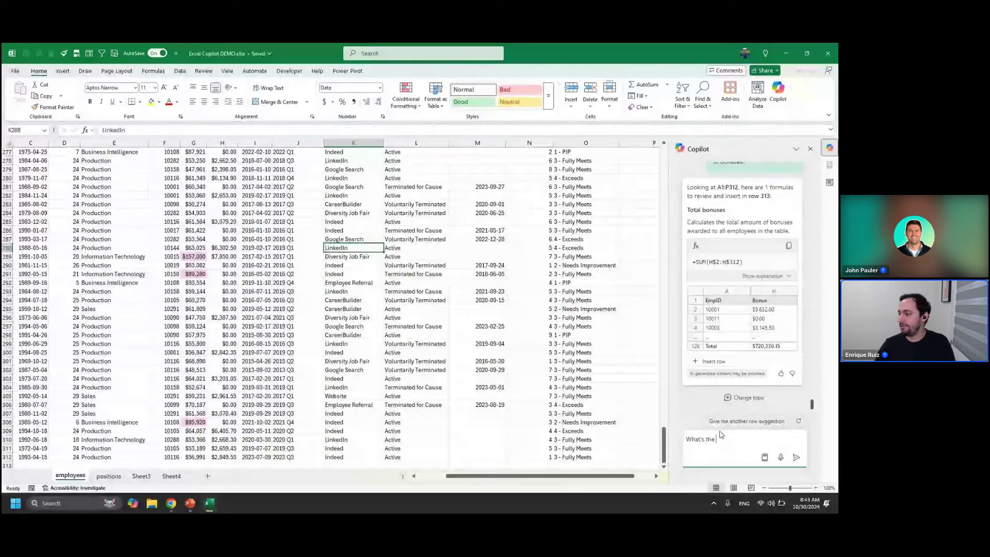
text(average performance )
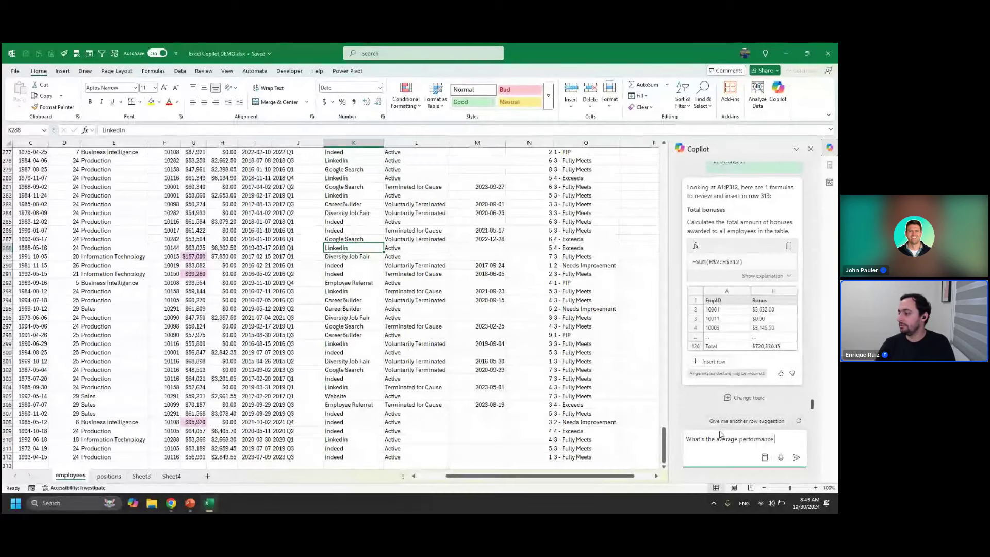
text(scro)
key(BackSpace)
key(BackSpace)
text(ore by)
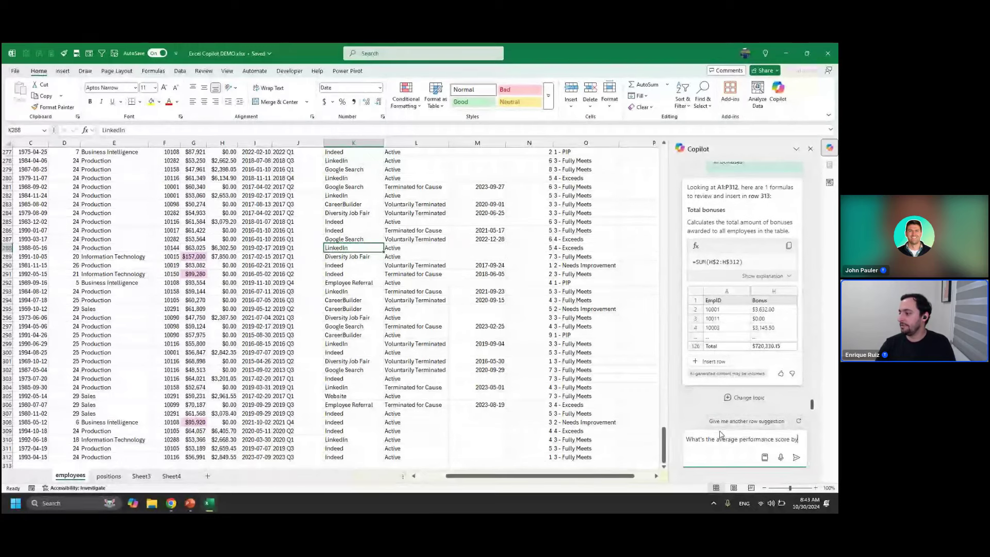
text( department?)
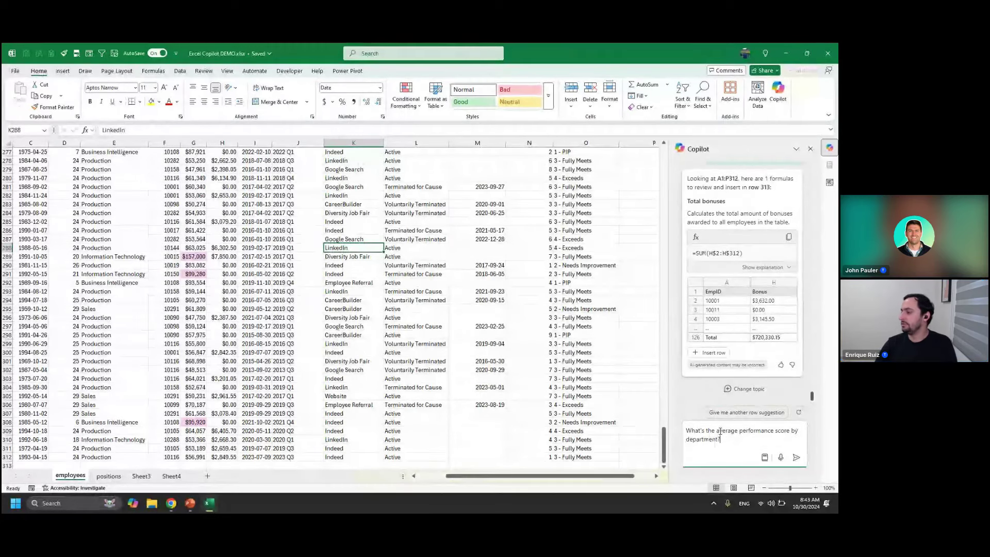
key(Return)
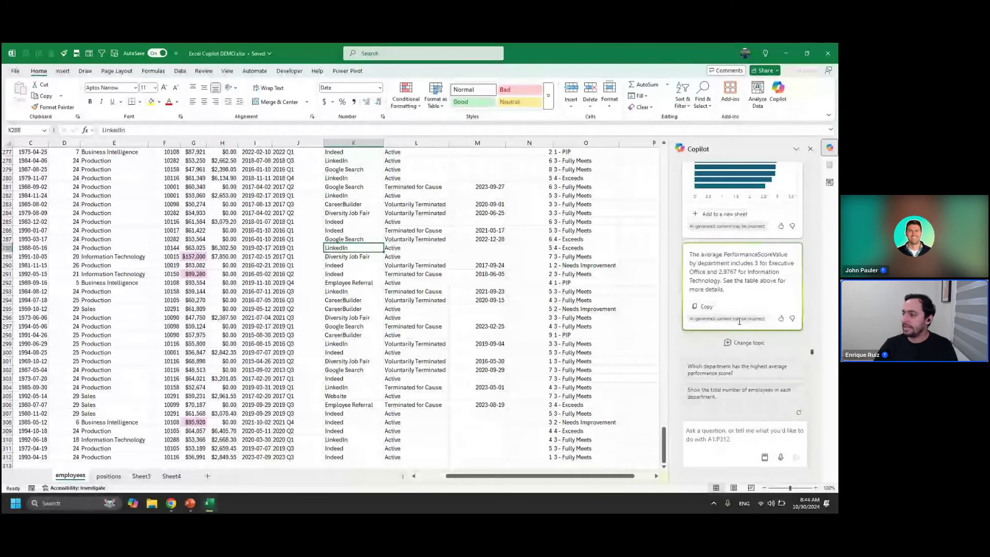
- Add the 'PerformanceScoreValue' by 'Department' insight to a new sheet and inspect the Business Intelligence bar in its chart
scroll(739, 321, up, 1)
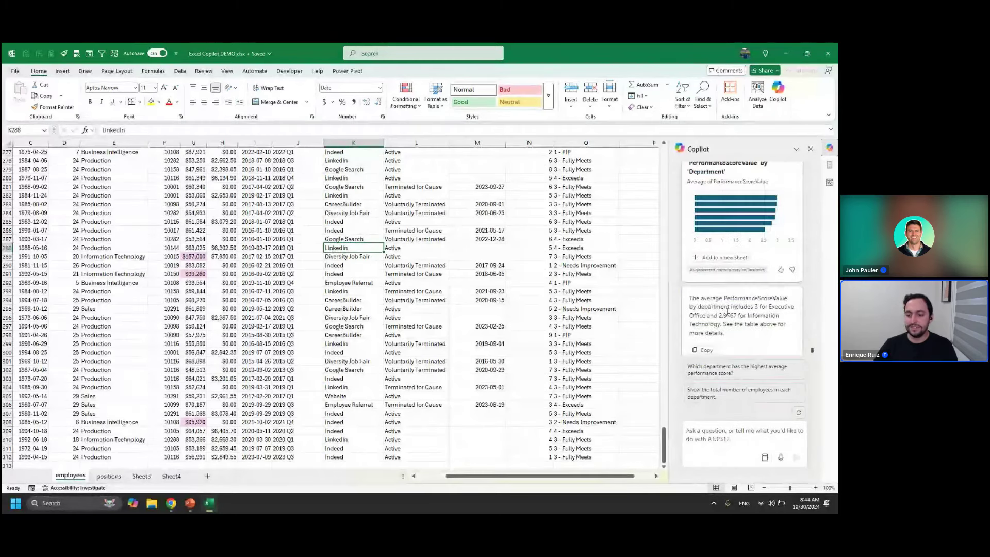
click(722, 257)
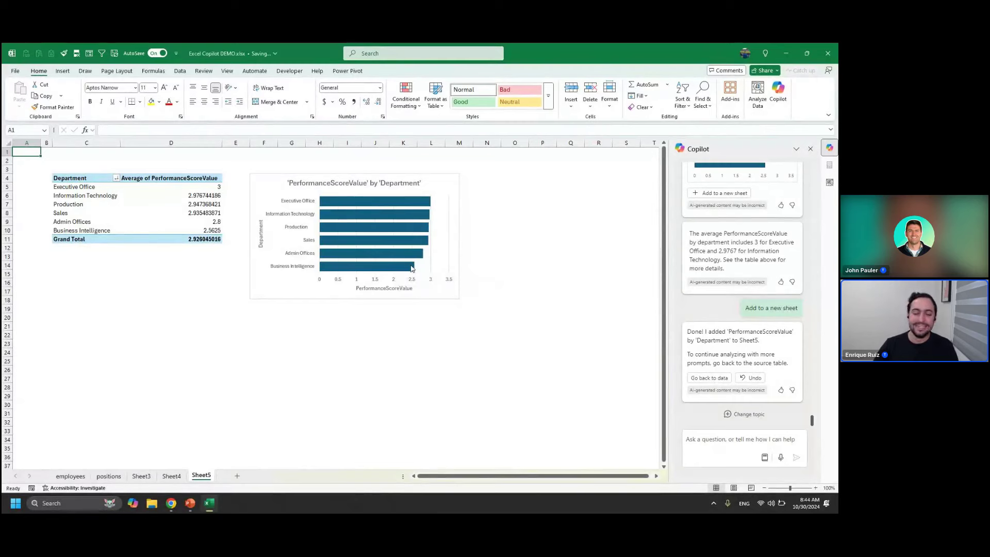
mouse_move(411, 269)
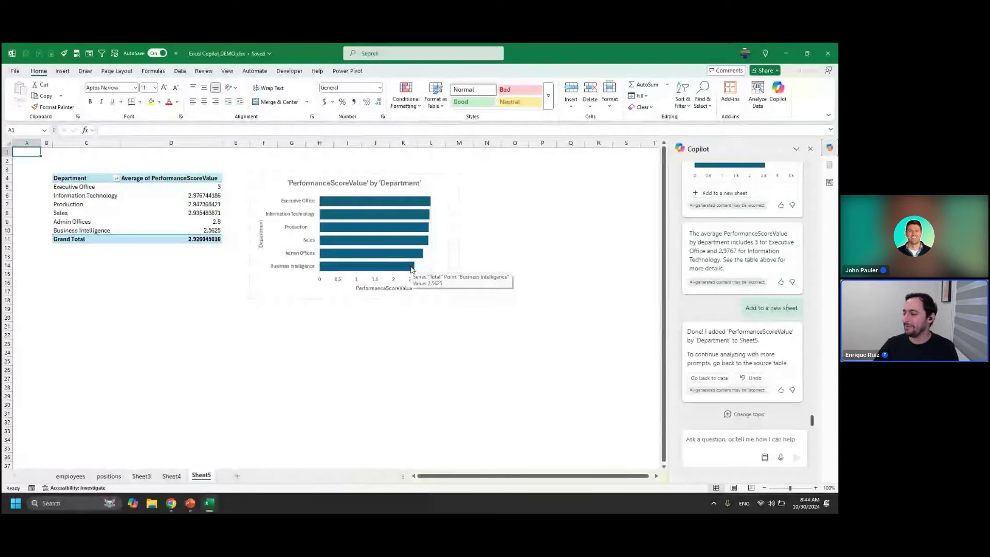
- Return to the employees sheet and go to the DateOfHire header at the top of the data
click(79, 477)
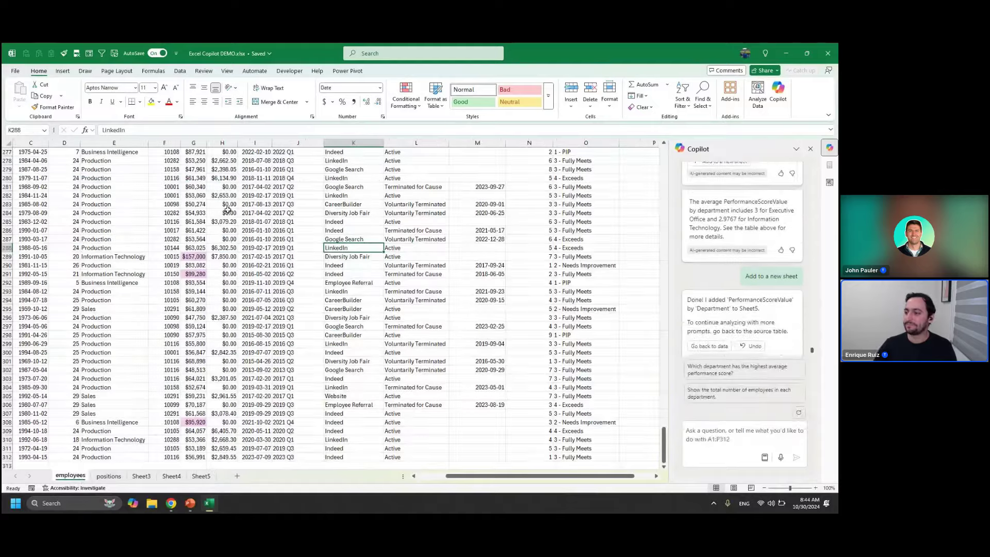
scroll(237, 227, up, 20)
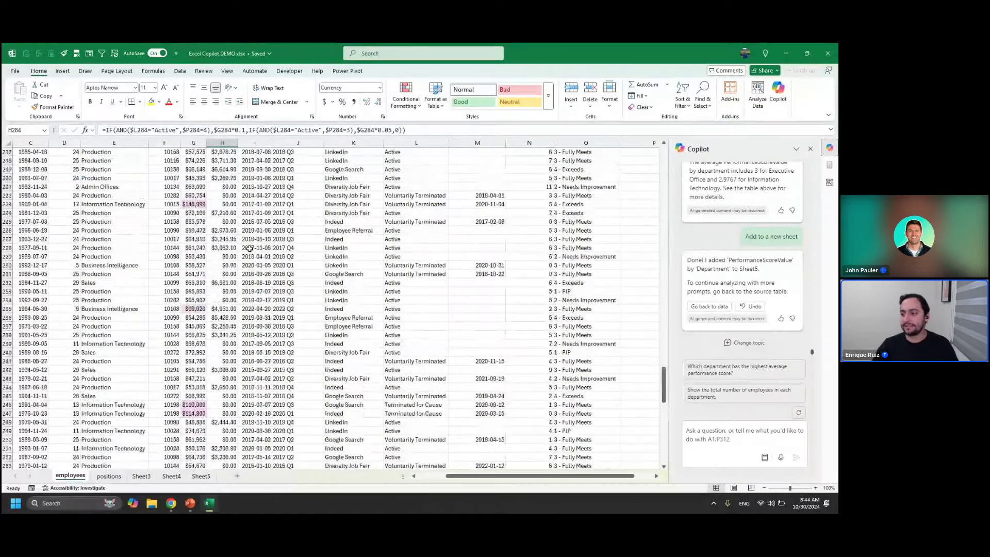
click(250, 249)
key(ctrl+Up)
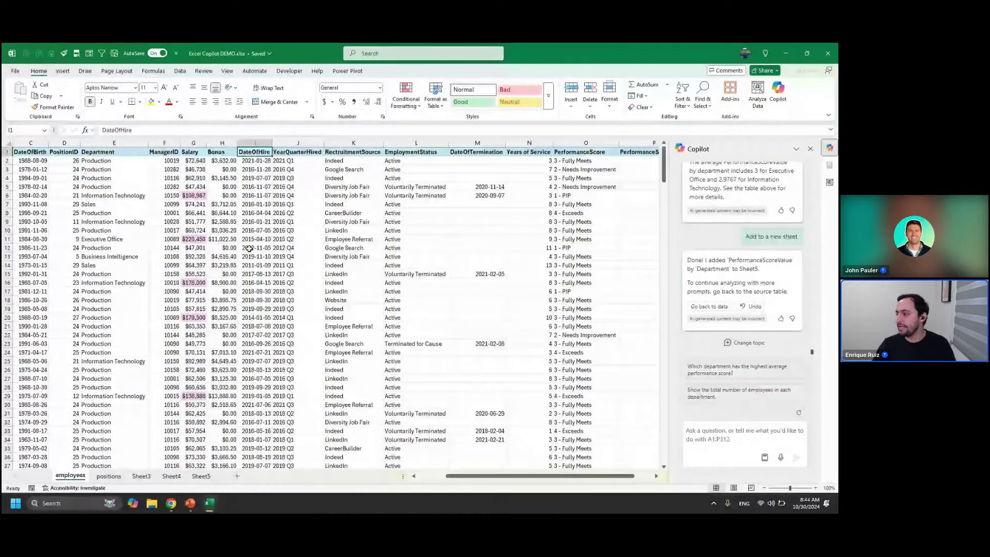
- Ask Copilot "Create a line chart with the count of employees by YearQuarterHired"
click(705, 435)
text(Create a line a)
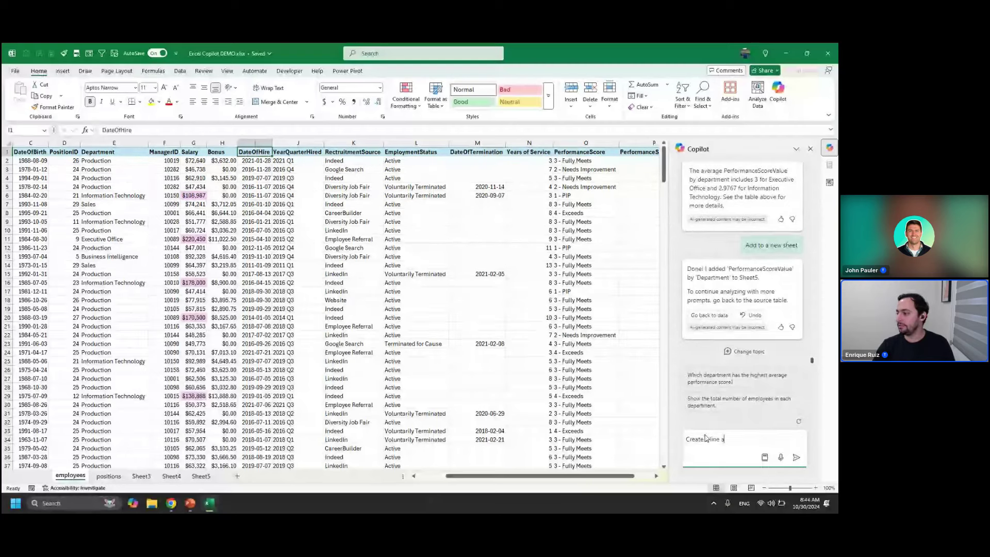
key(BackSpace)
text(chart with the nu)
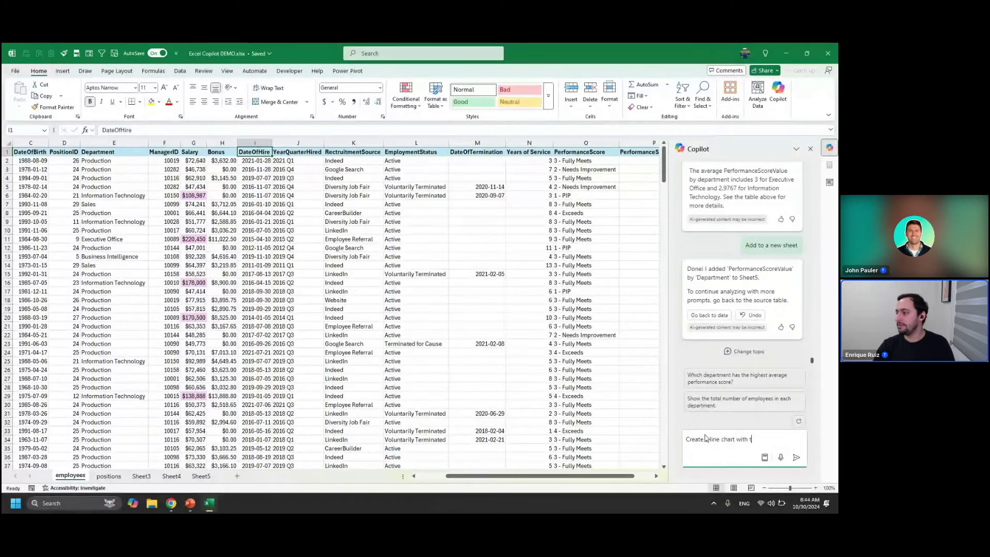
key(BackSpace)
text(count )
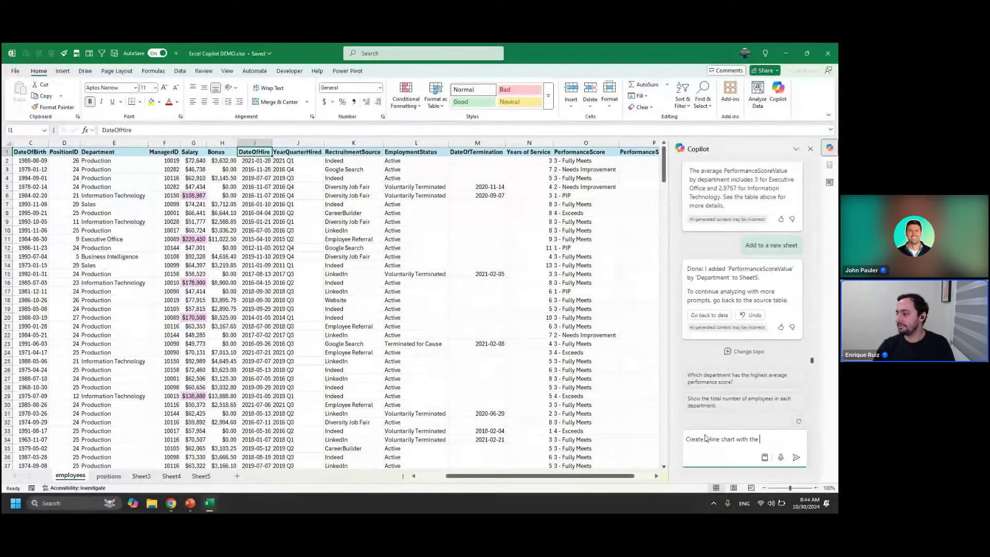
text(of employe)
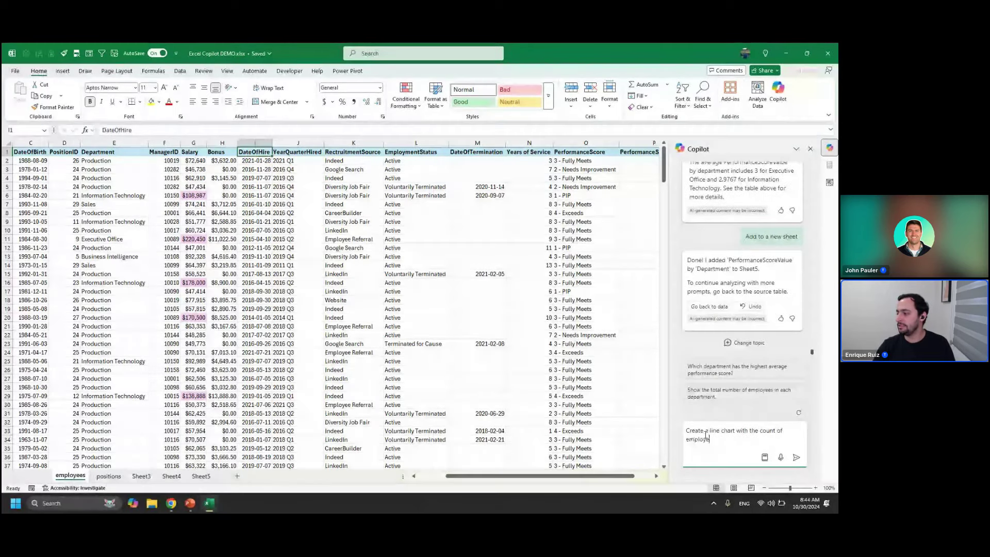
text(es by)
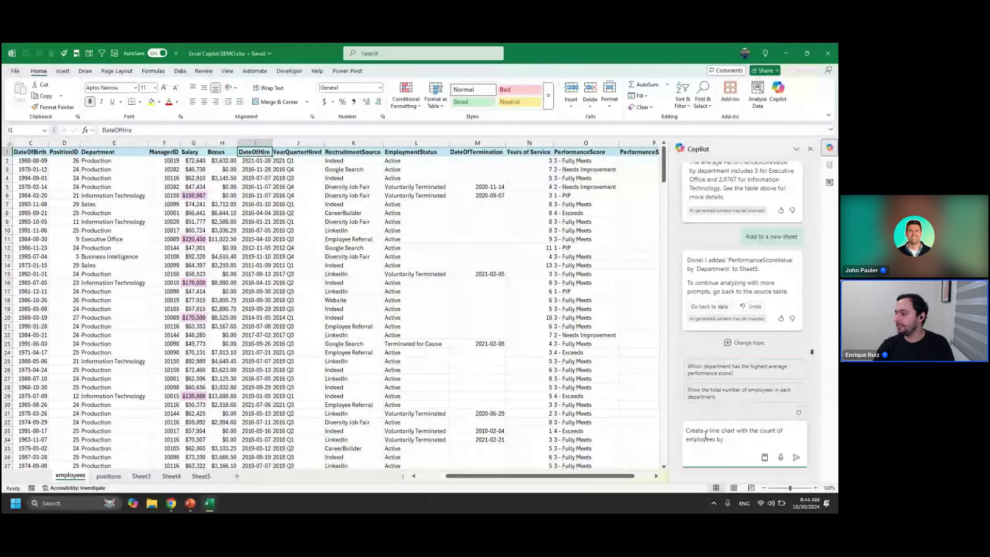
text( YEa)
key(BackSpace)
key(BackSpace)
text(ear)
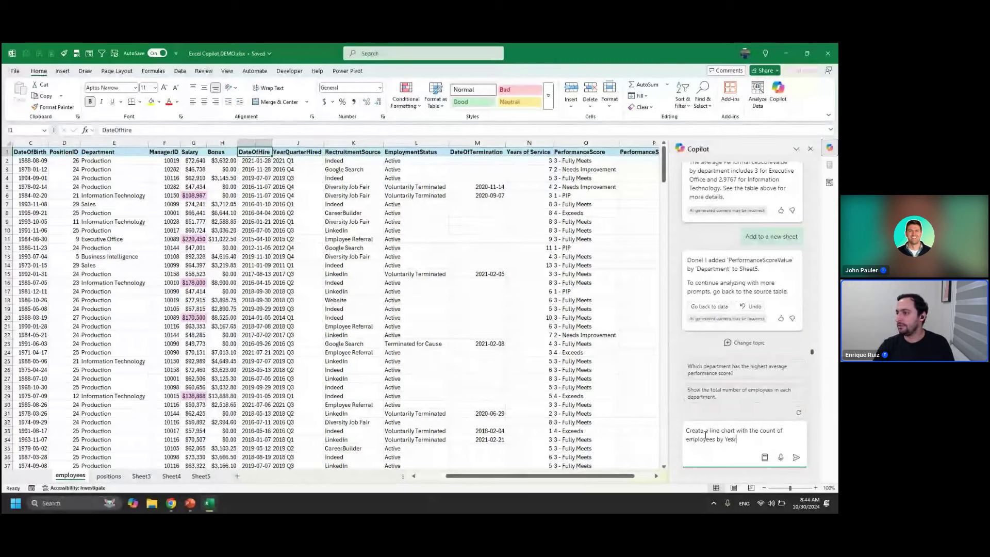
text(QuarterHired colu)
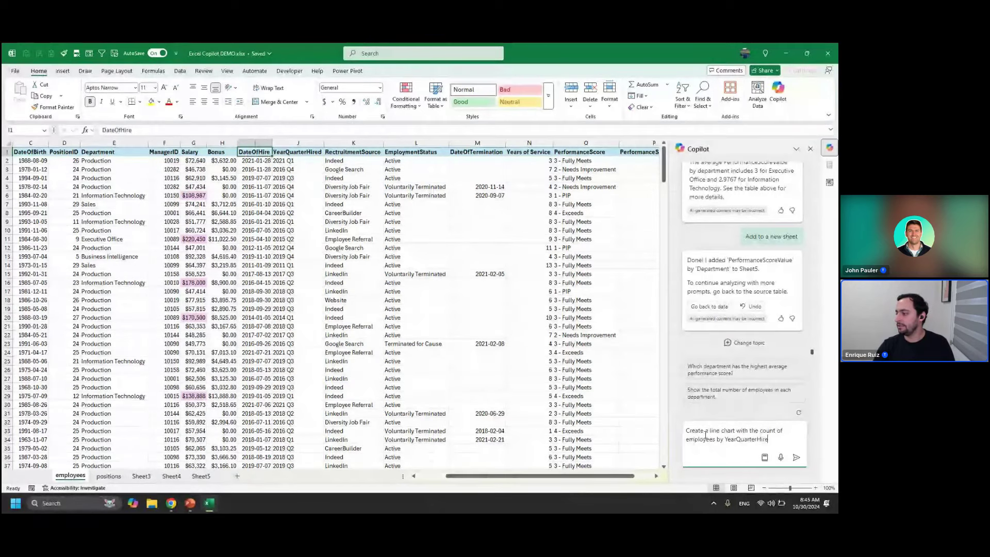
key(BackSpace)
key(BackSpace)
key(BackSpace)
key(BackSpace)
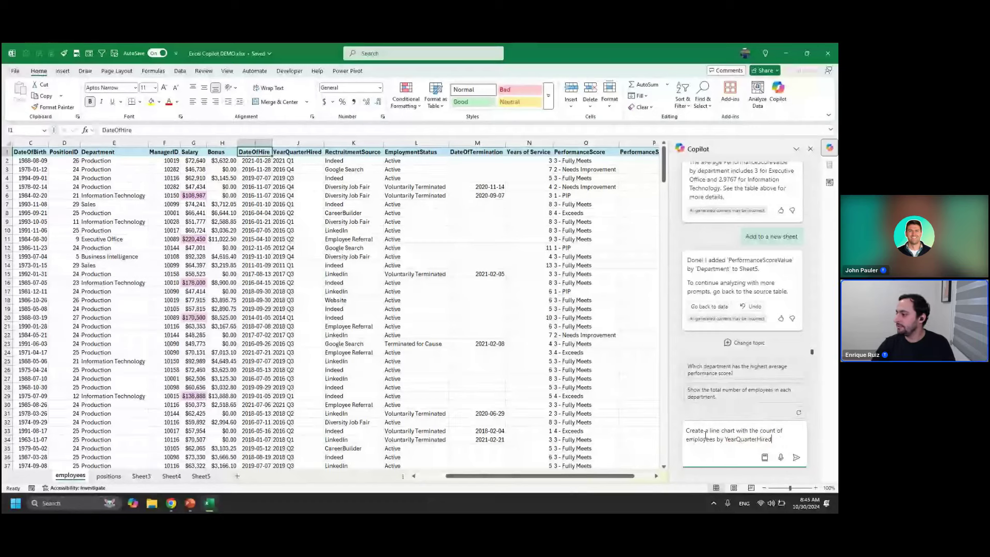
key(Return)
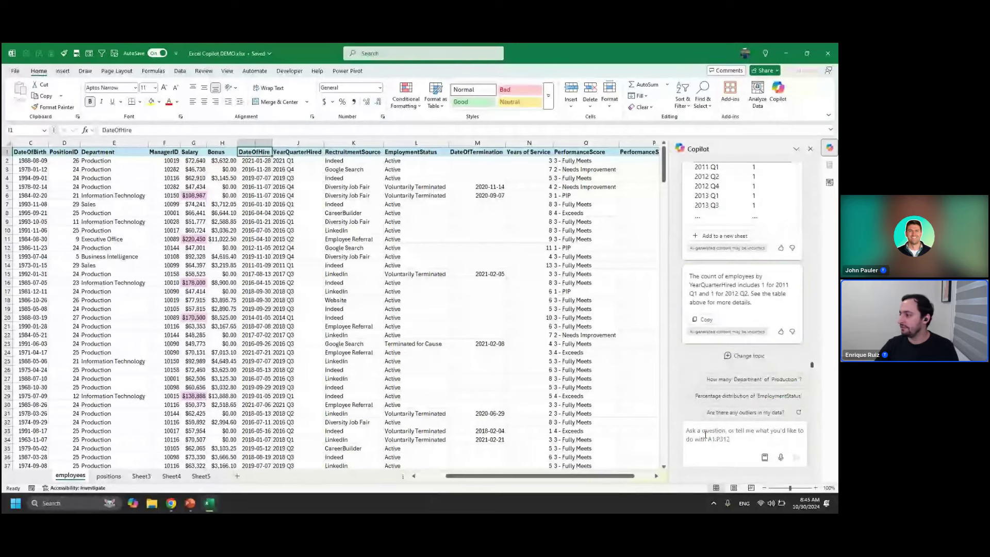
- Add Copilot's YearQuarterHired count table to a new sheet and select the whole table there
scroll(748, 210, up, 2)
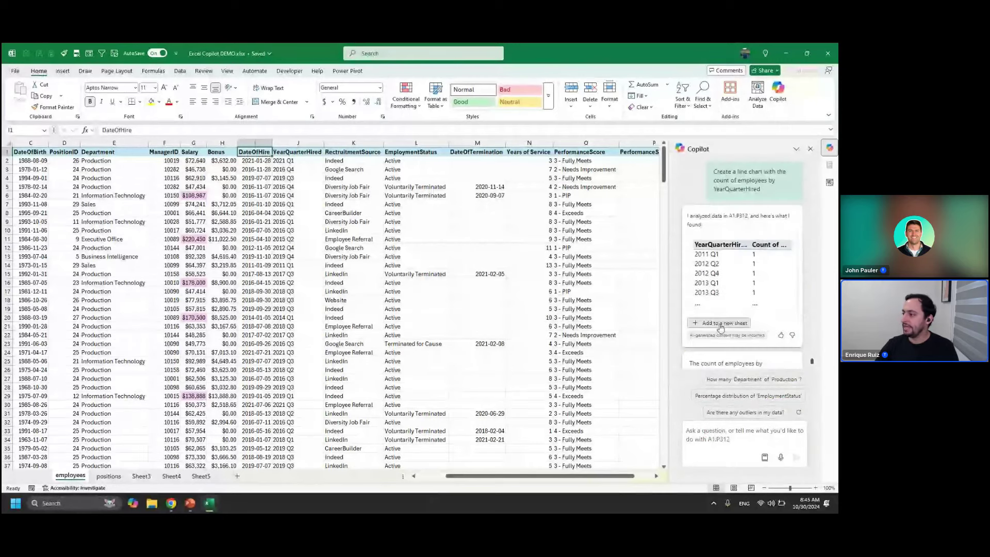
click(720, 324)
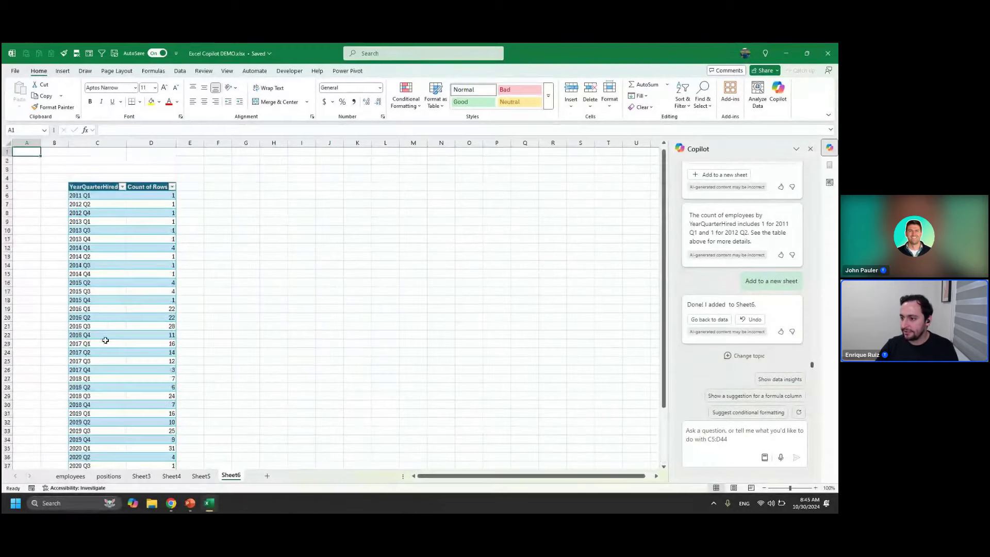
drag(73, 186, 148, 436)
scroll(148, 361, up, 3)
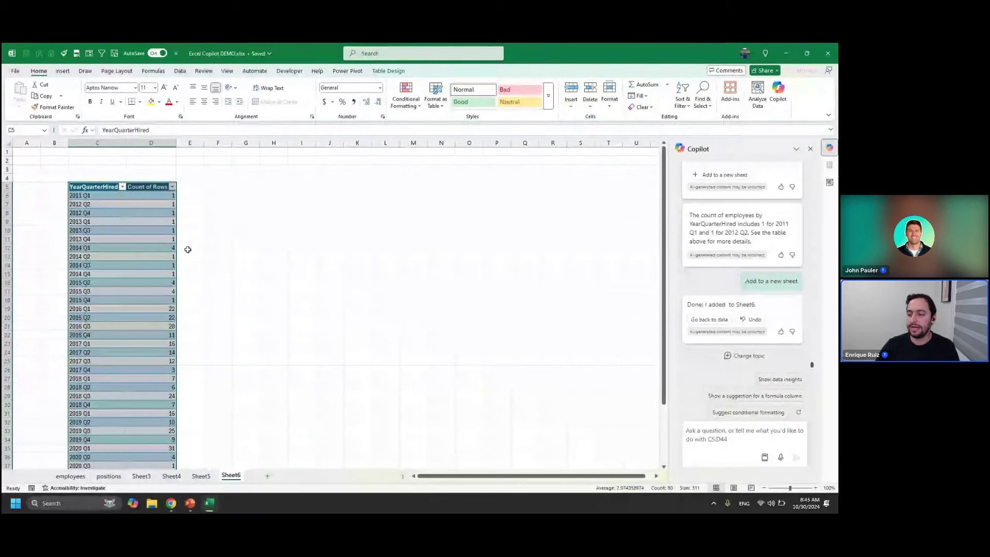
- Examine the Count of Rows values row by row from 2011 Q1 down to 2015 Q4
click(164, 196)
key(Down)
key(Down)
key(Down)
key(Down)
key(Down)
key(Down)
key(Down)
key(Down)
key(Down)
key(Down)
key(Down)
key(Down)
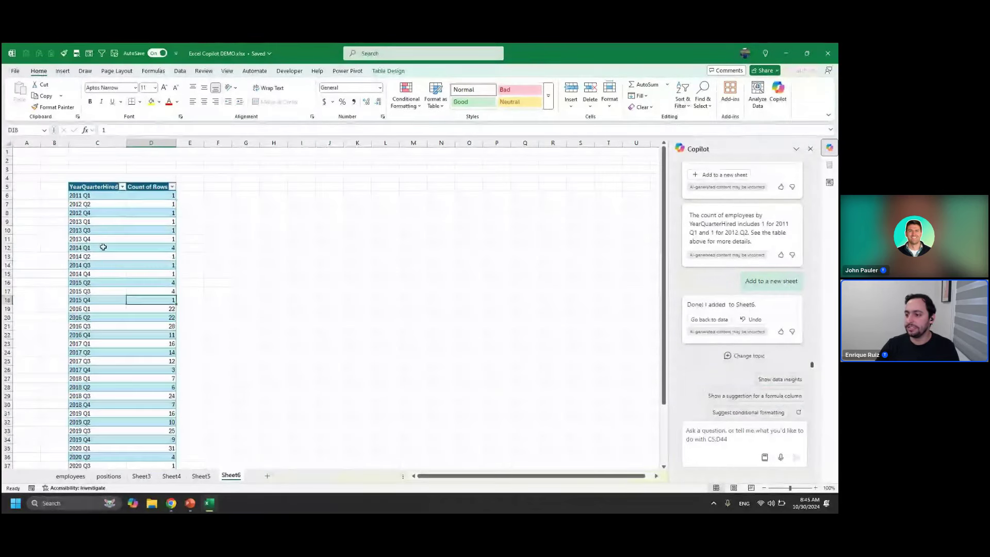
- Insert a line chart from the whole YearQuarterHired table and place it enlarged beside the table
drag(95, 189, 161, 464)
scroll(161, 450, up, 4)
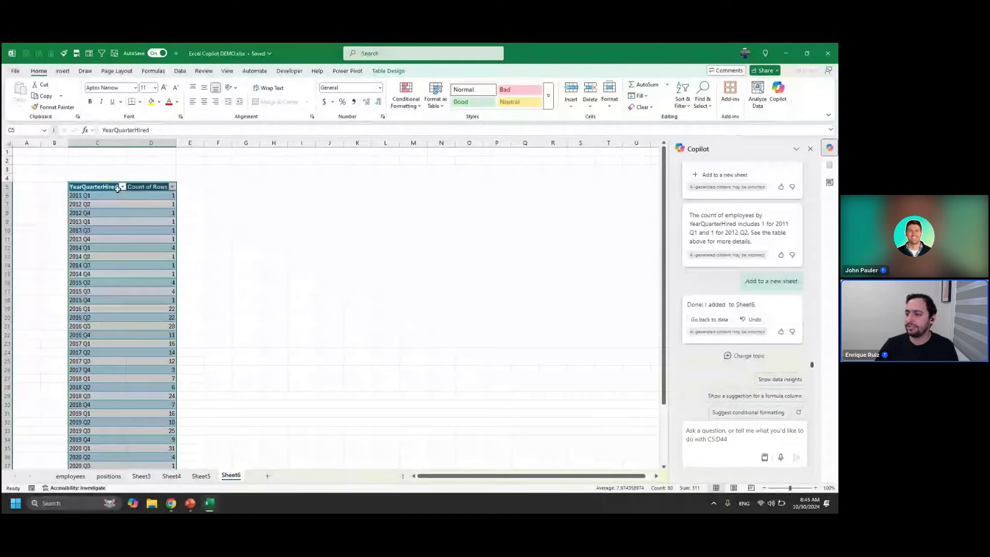
click(62, 70)
click(308, 92)
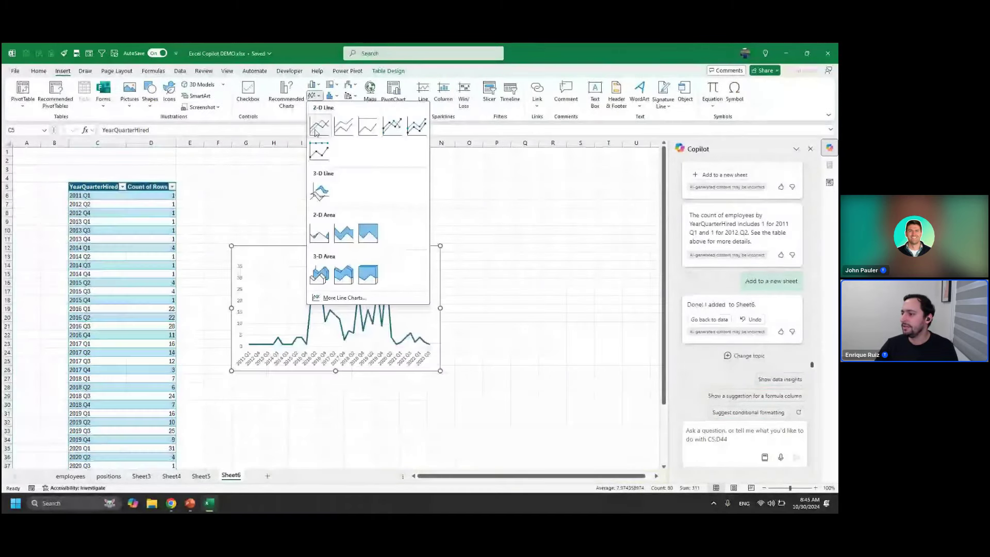
click(319, 152)
drag(299, 261, 263, 188)
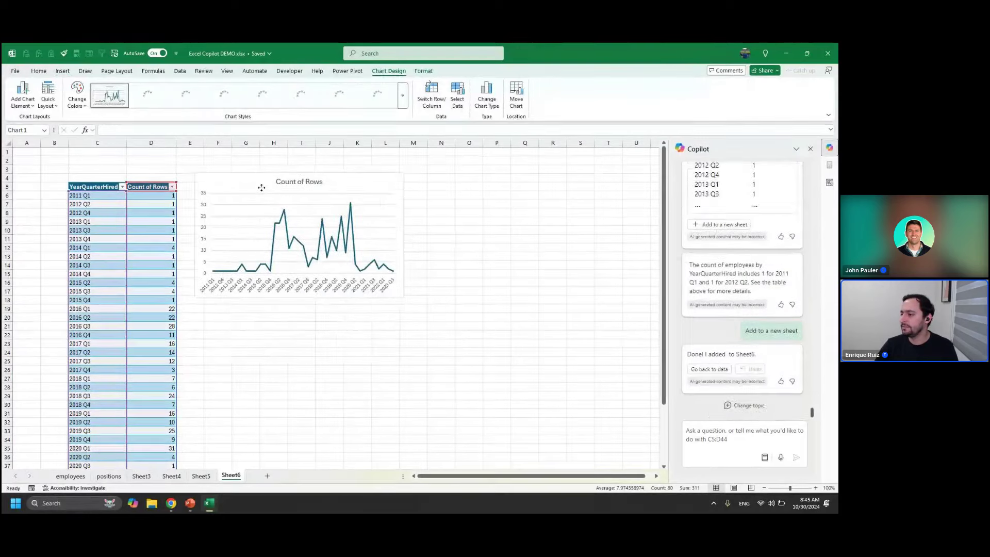
drag(403, 298, 479, 338)
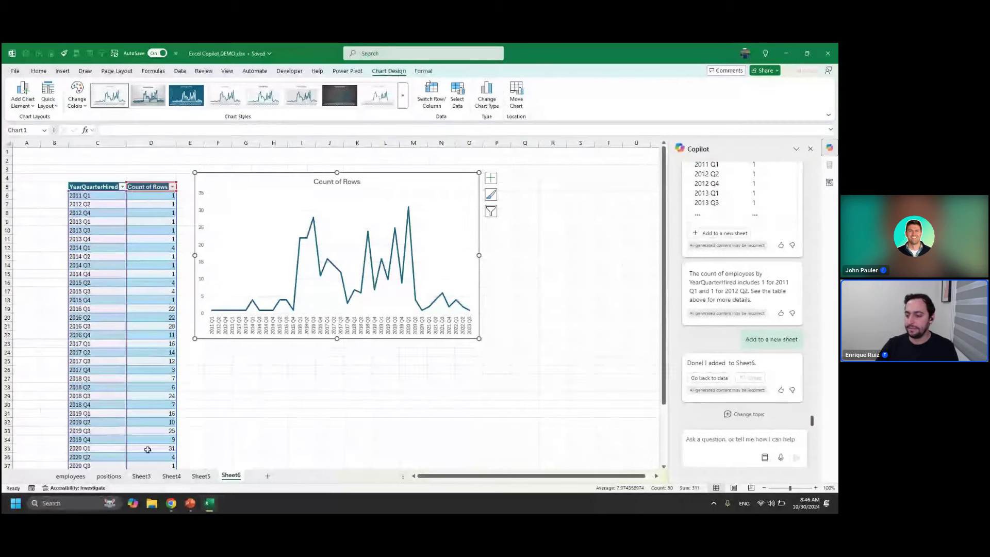
- On the employees sheet, ask Copilot "Show the count of active employees and average salary by department"
click(74, 477)
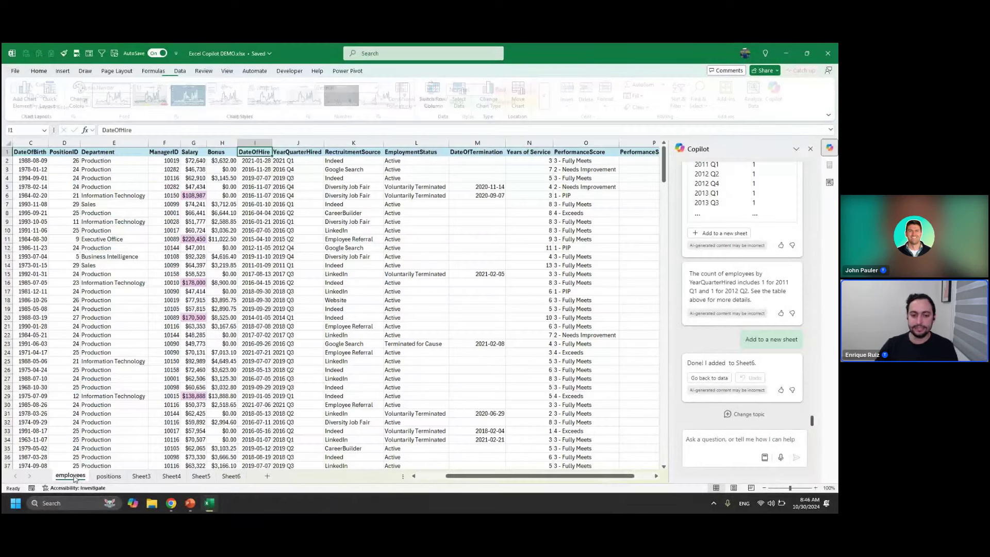
click(706, 438)
text(Show the count o)
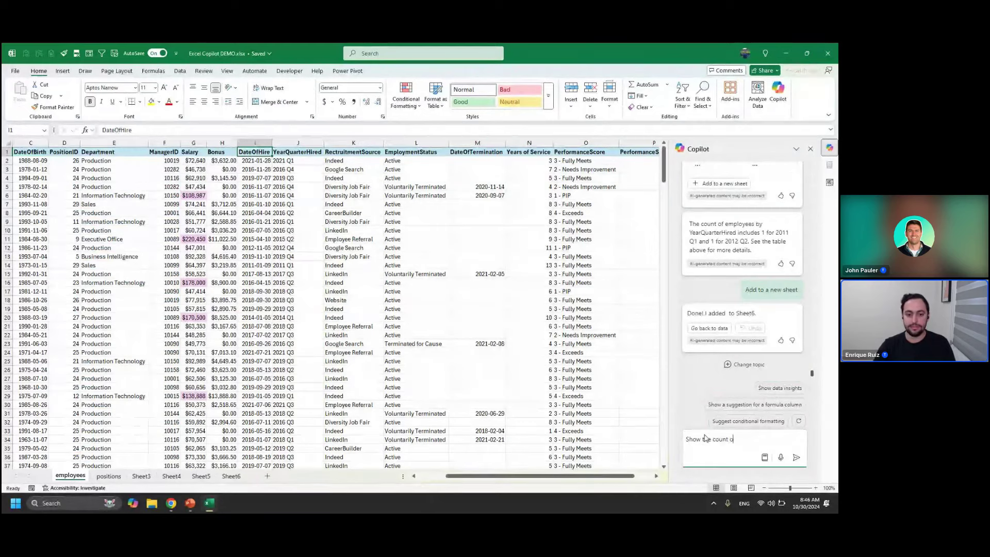
text(f ac)
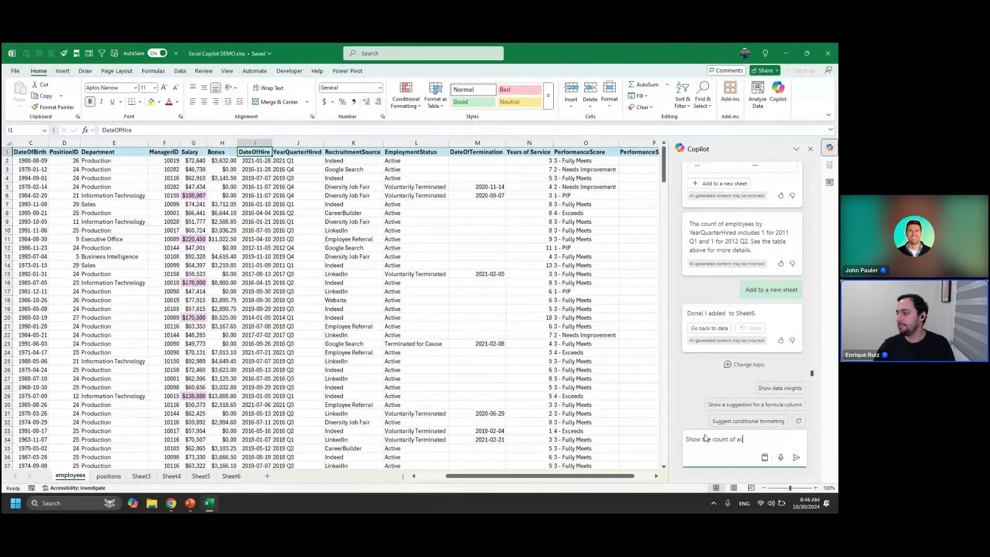
text(tive employees and ave)
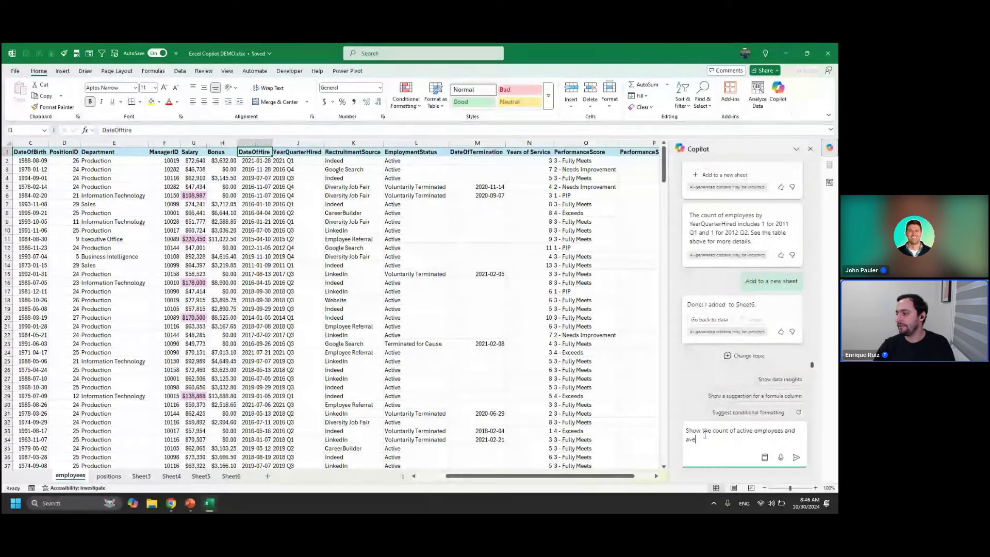
text(rage salary b)
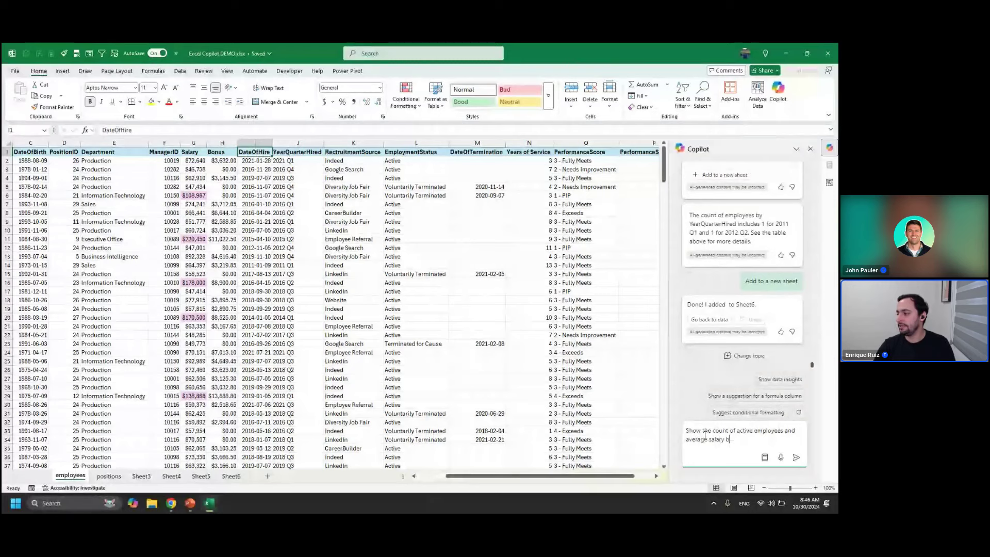
text(y )
text(department)
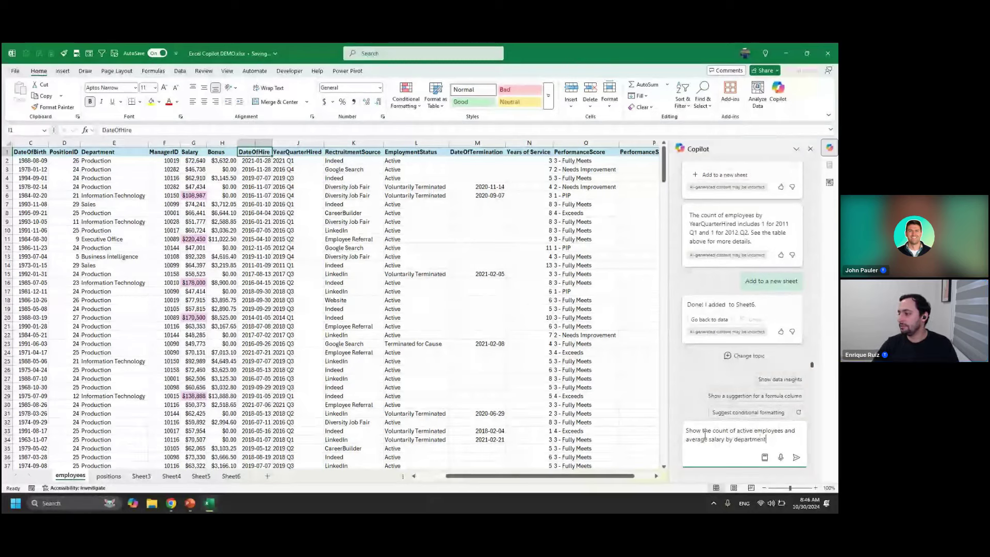
key(Return)
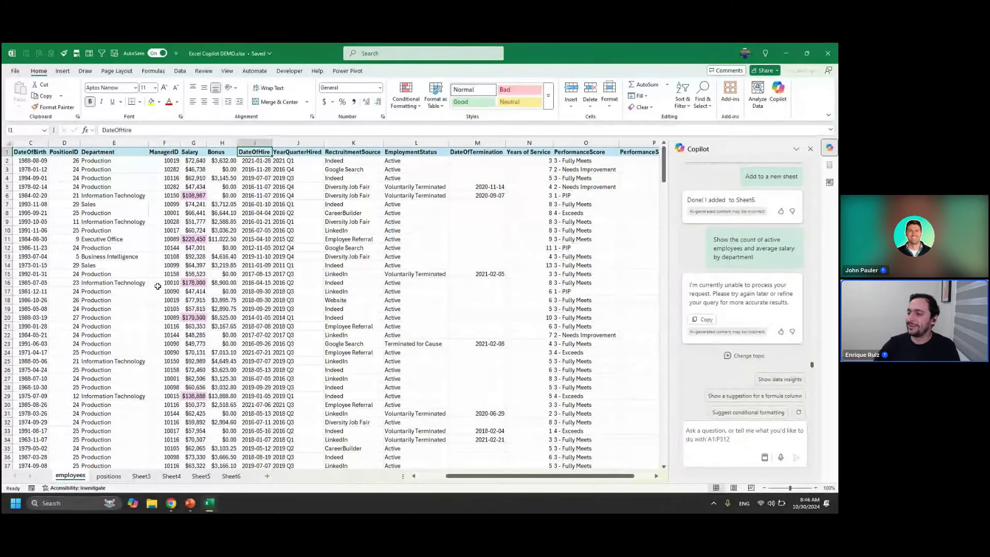
- Create a PivotTable from the employees data on a new sheet with Department as its rows
click(62, 71)
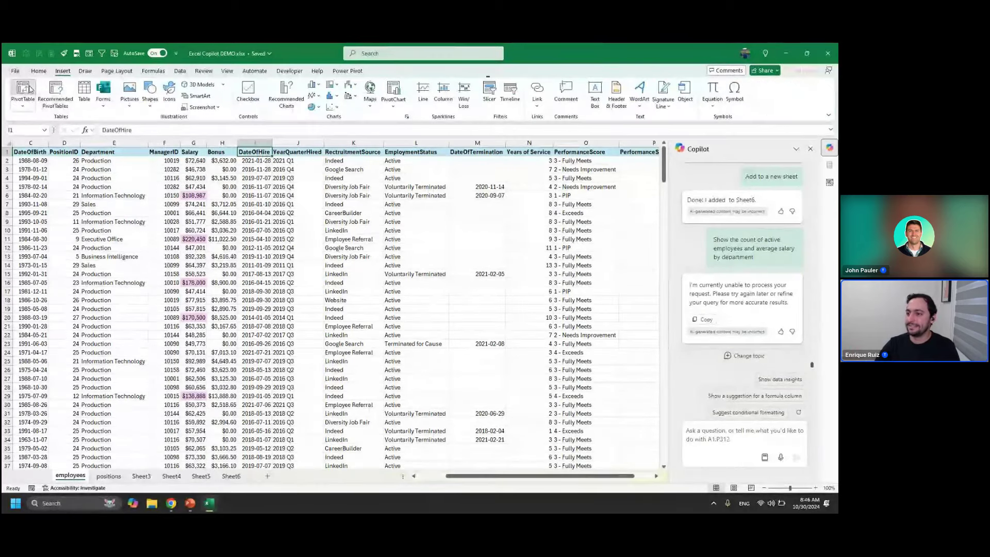
click(29, 89)
click(293, 321)
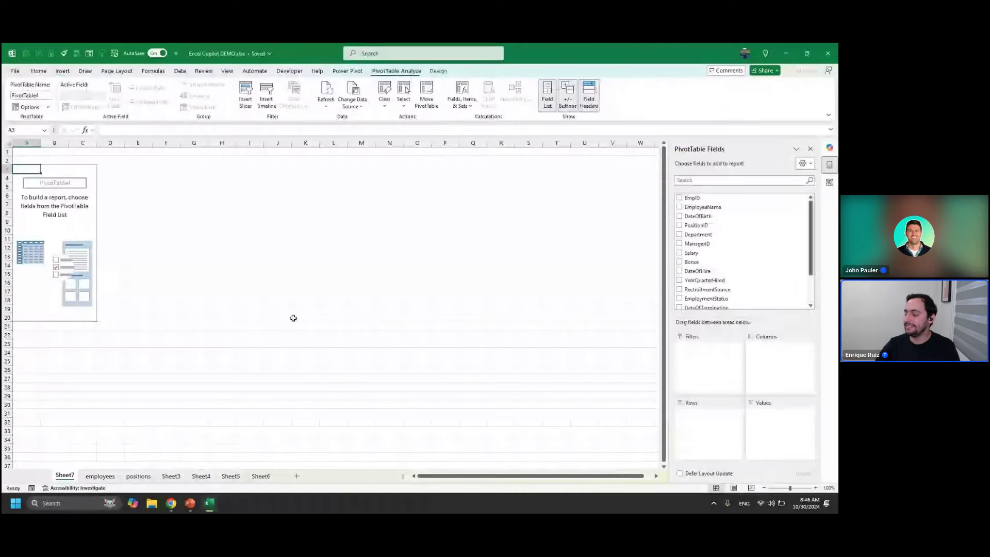
drag(699, 235, 717, 421)
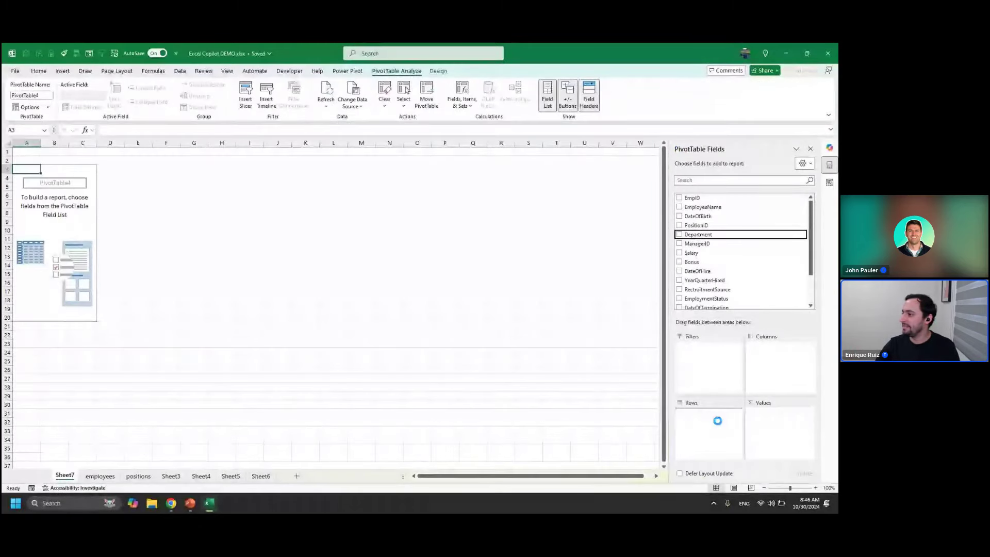
- Add EmploymentStatus as a report filter to the PivotTable and filter it to Active
scroll(716, 283, down, 3)
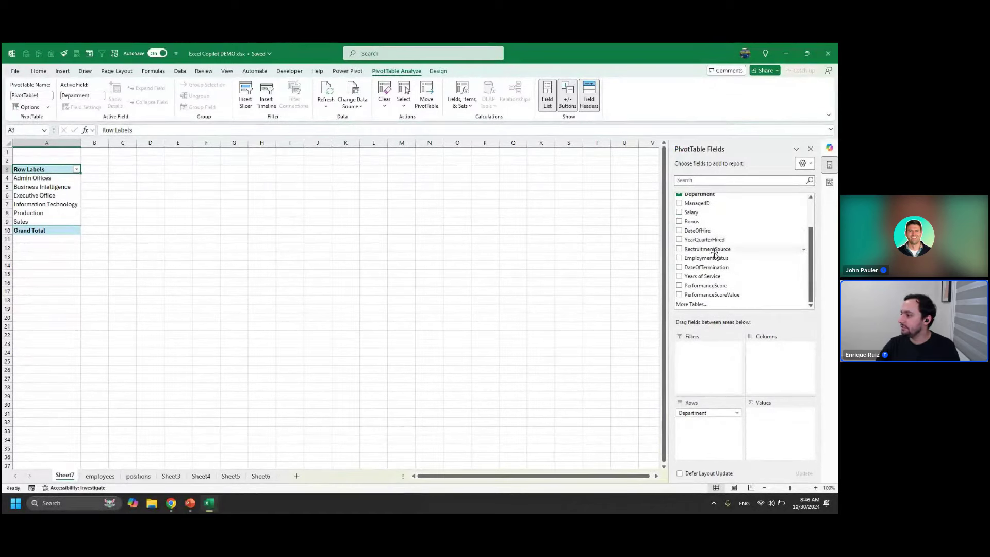
scroll(714, 269, up, 3)
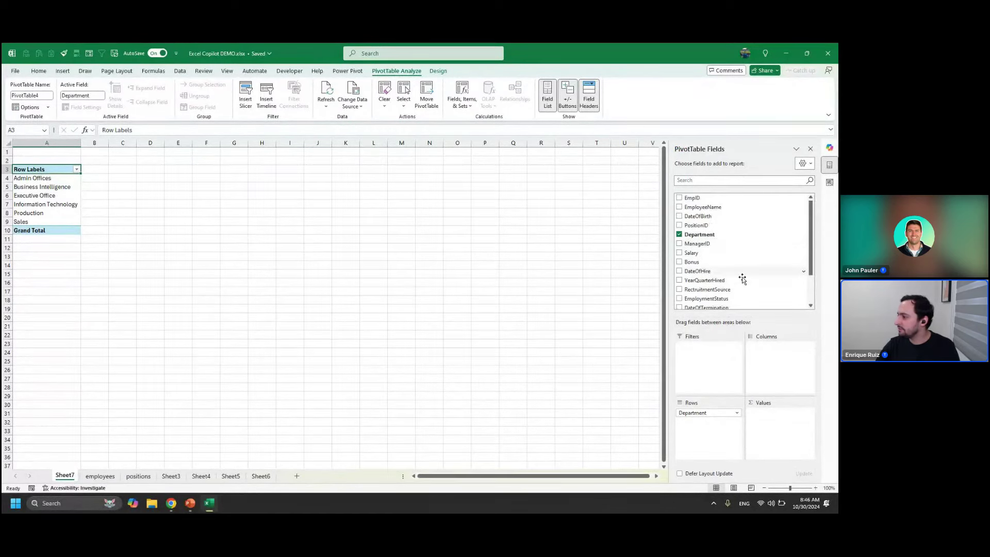
scroll(742, 273, down, 1)
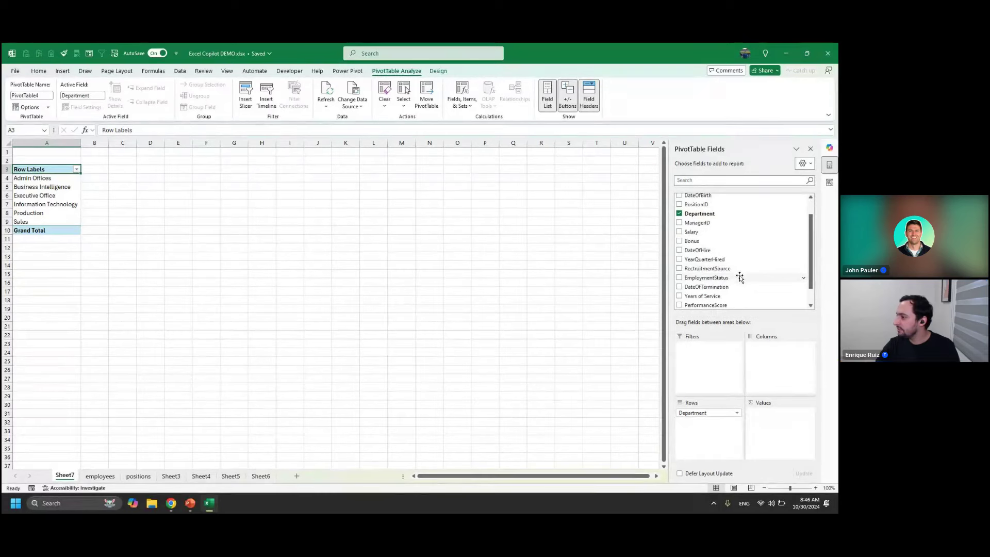
drag(736, 277, 712, 372)
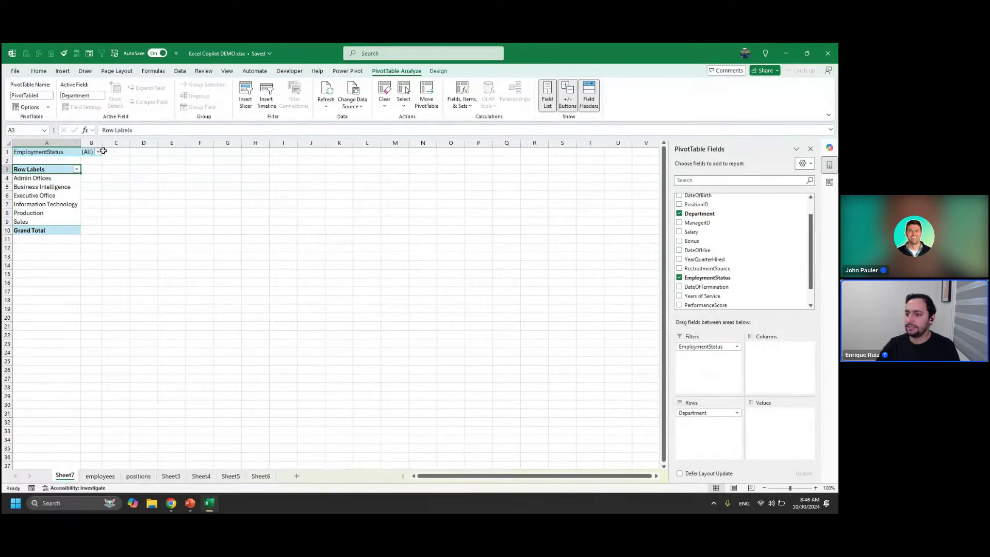
click(103, 151)
click(69, 260)
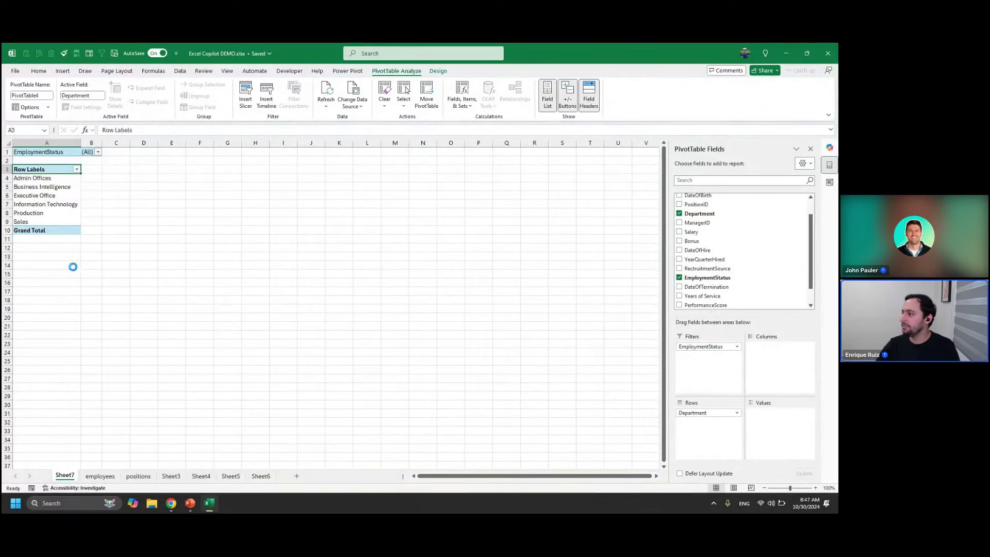
- Add EmployeeName as a count and Salary as an average to the PivotTable's values
scroll(729, 240, up, 1)
drag(703, 207, 765, 426)
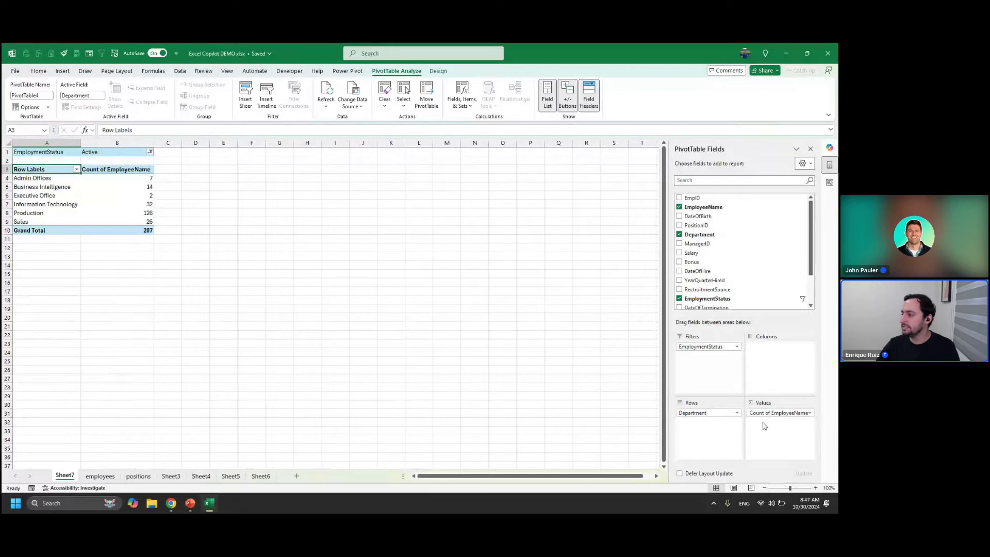
drag(717, 255, 776, 428)
right_click(183, 187)
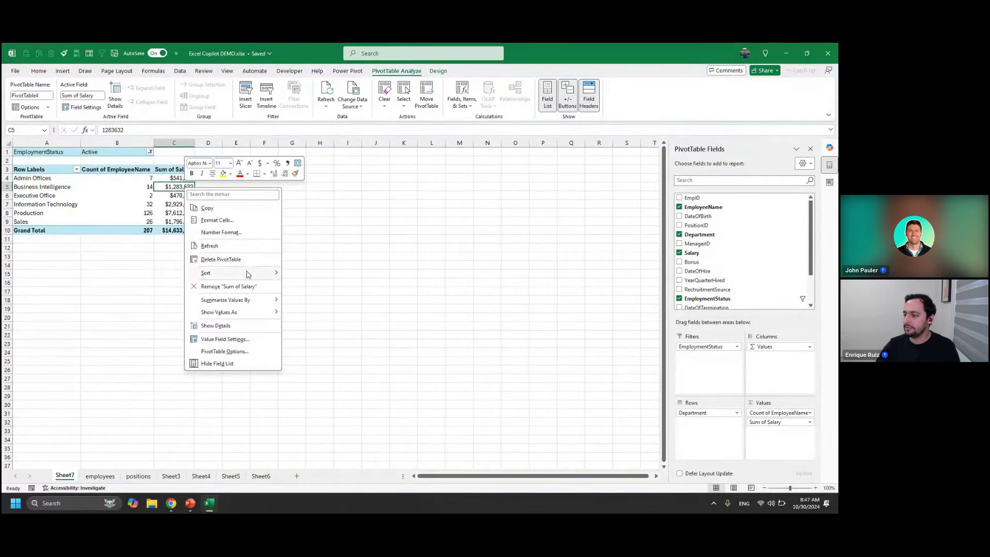
mouse_move(250, 299)
click(308, 327)
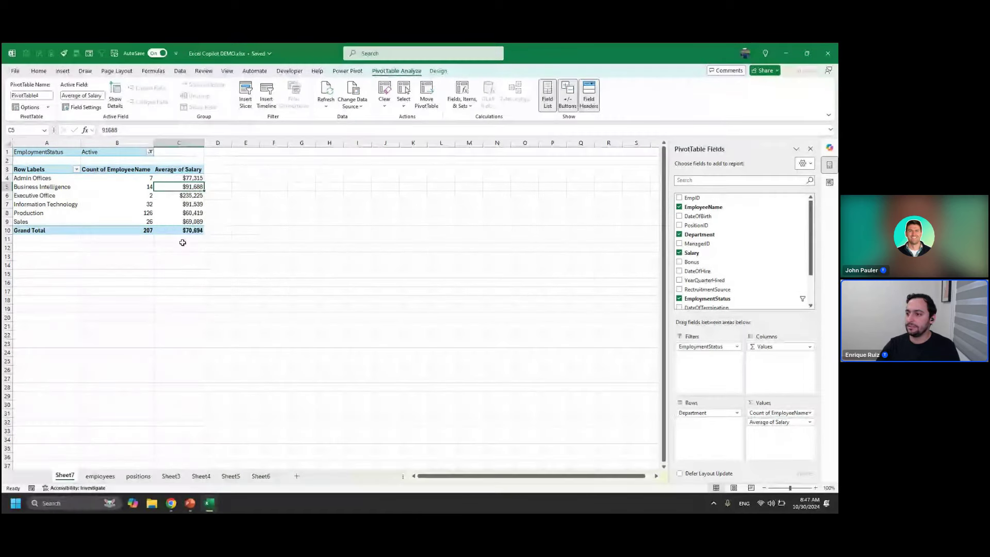
- Examine the active employee counts and average salaries for Business Intelligence and Executive Office in the PivotTable
key(Down)
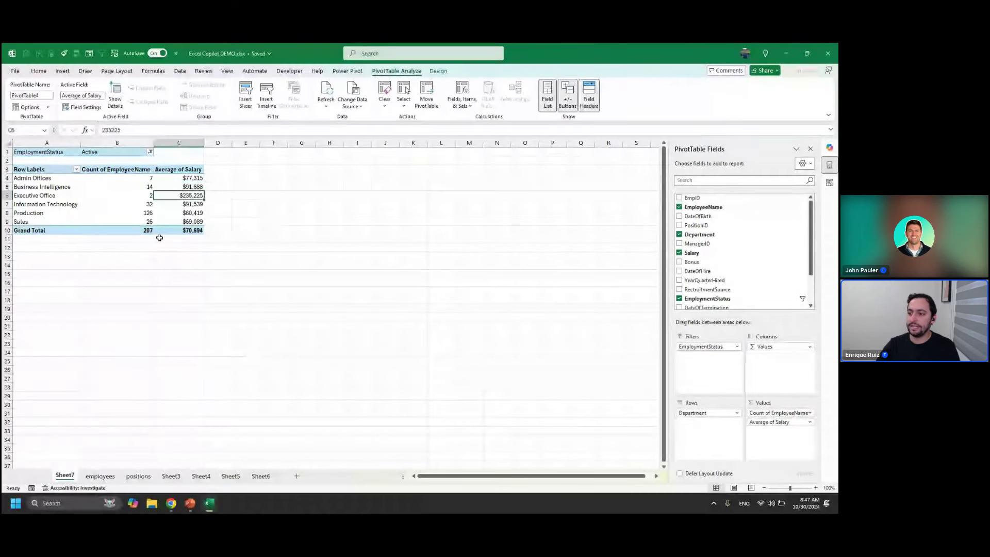
click(135, 197)
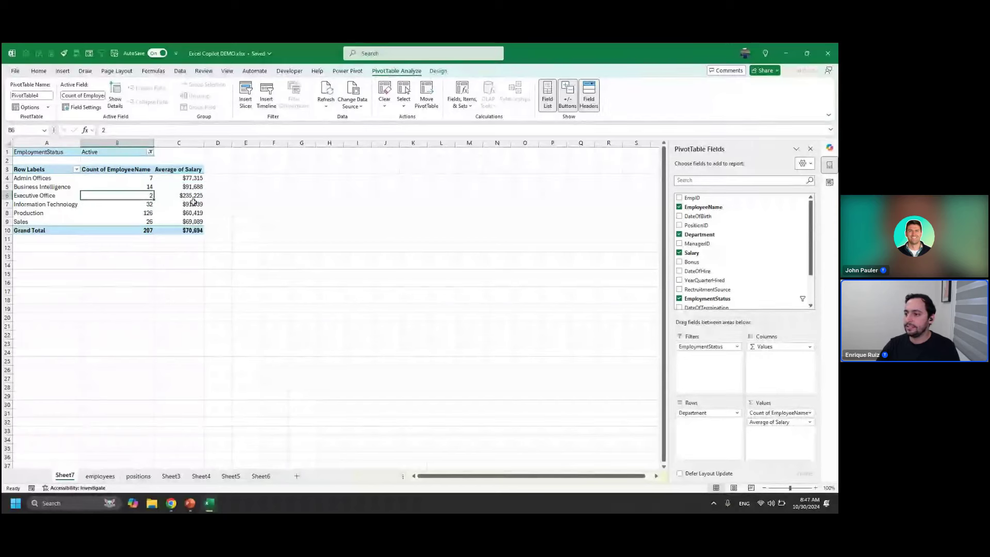
click(123, 188)
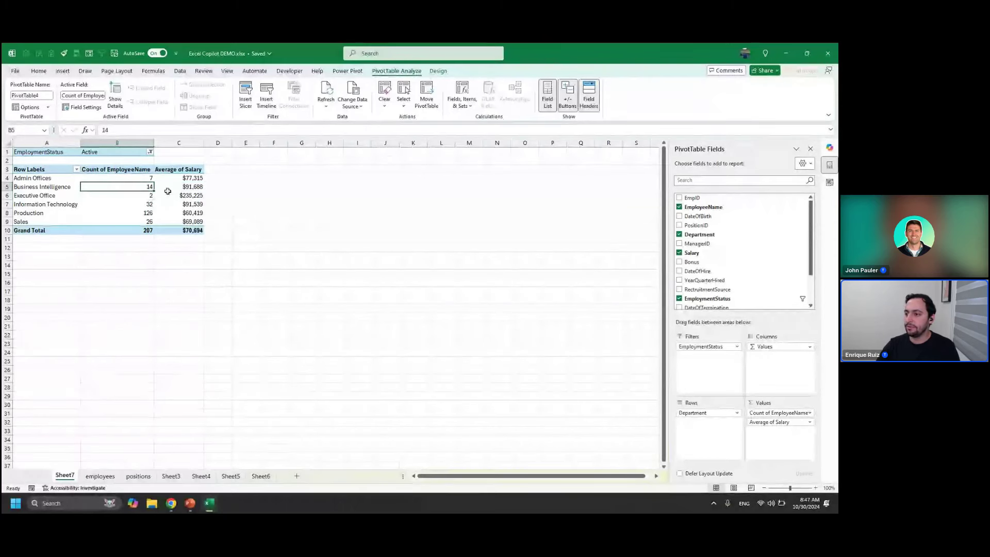
click(180, 189)
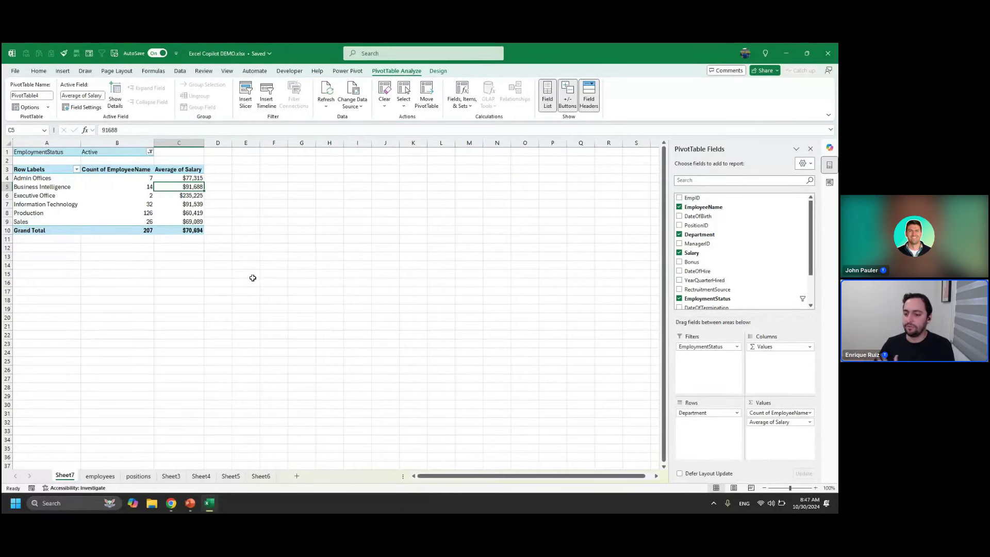
- On the employees sheet, ask Copilot "What is the recruitment source with the lowest percentage of employees being voluntarily terminated?"
click(99, 477)
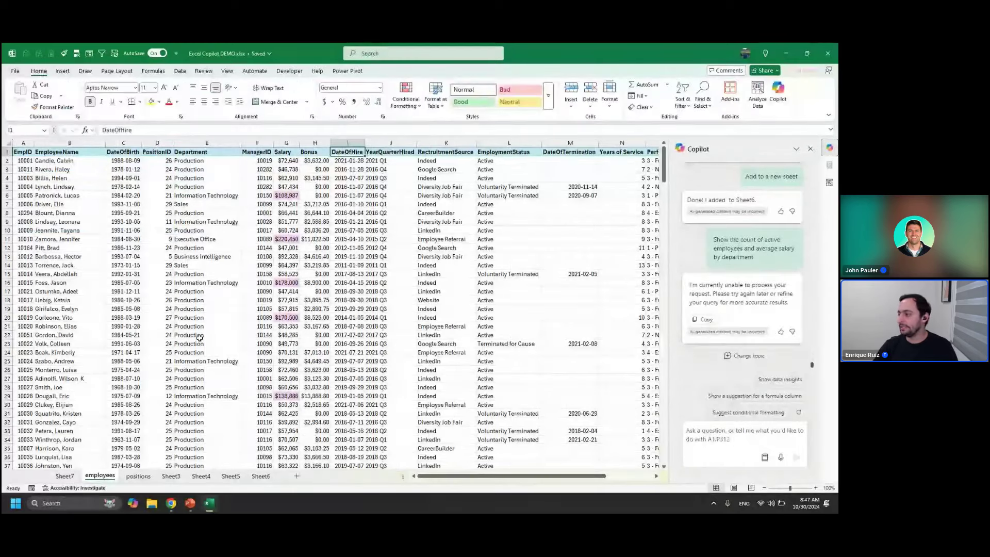
click(767, 443)
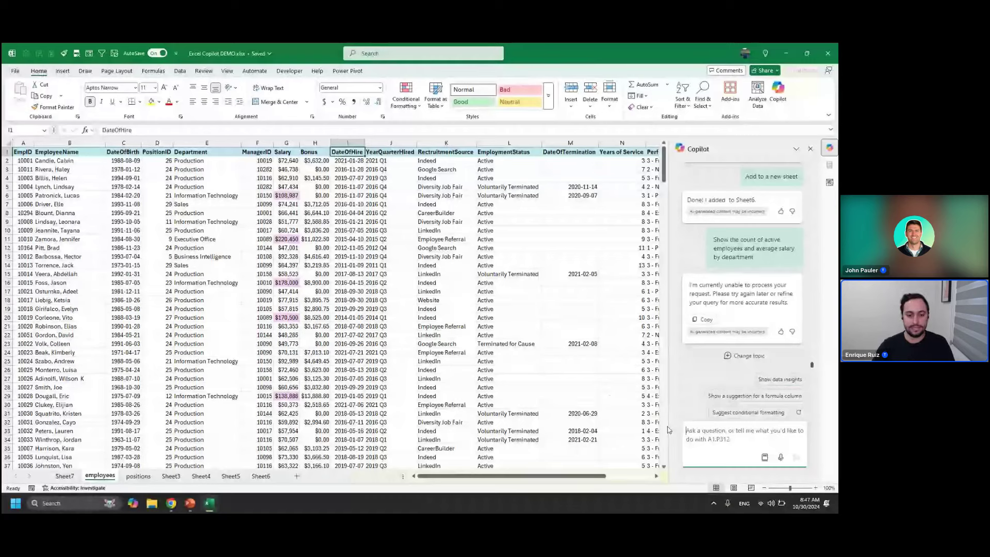
text(What is the )
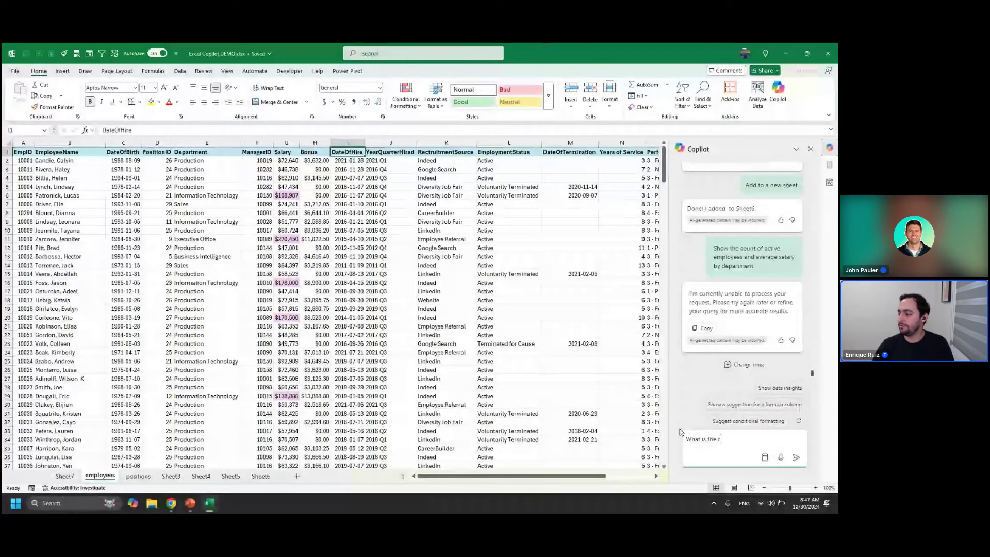
text(recruitment source)
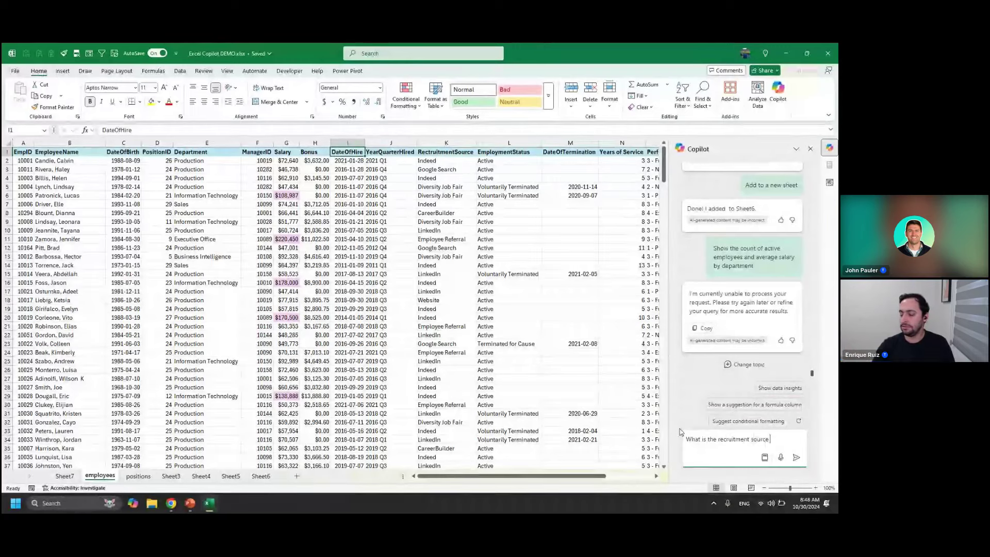
text( with the least)
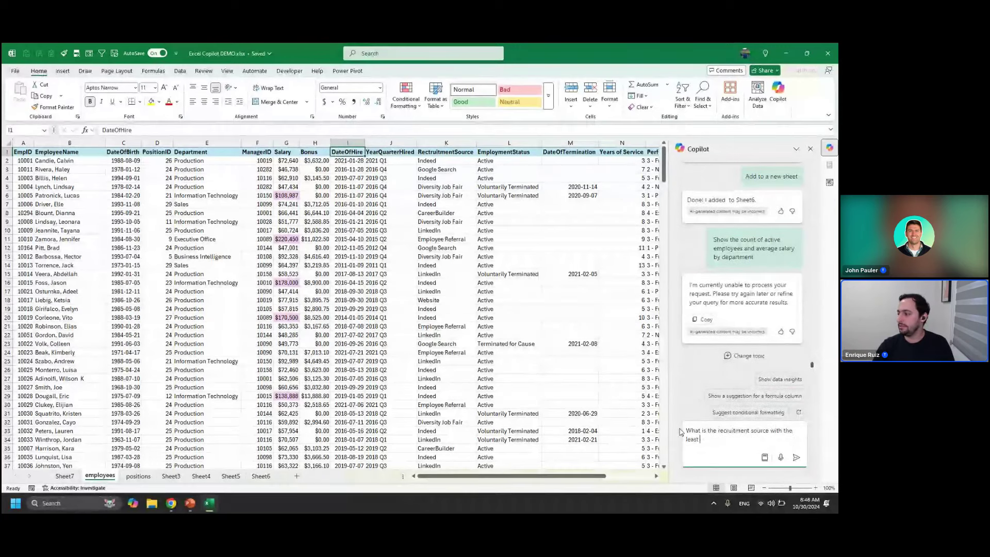
text( per)
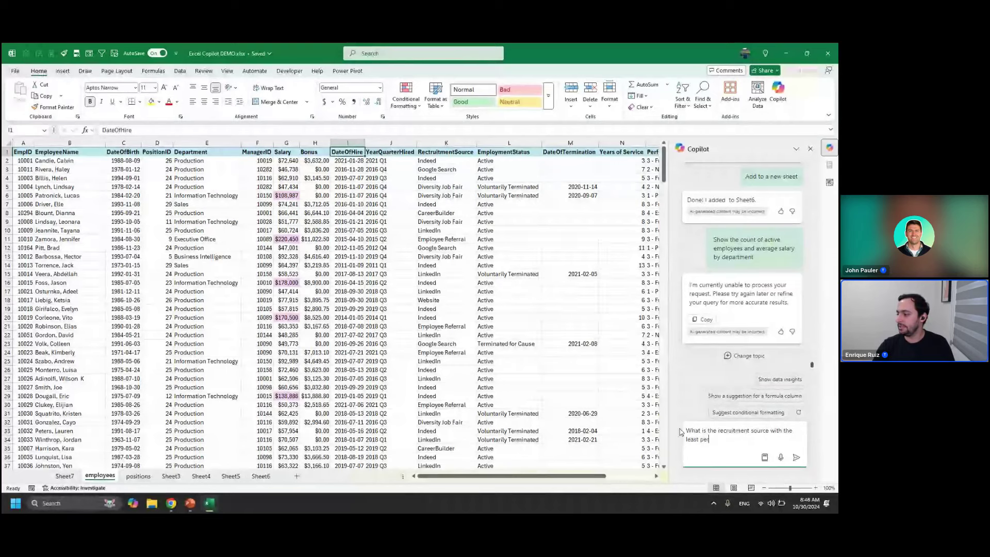
key(BackSpace)
key(BackSpace)
key(BackSpace)
key(BackSpace)
key(BackSpace)
key(BackSpace)
key(BackSpace)
key(BackSpace)
text(pow)
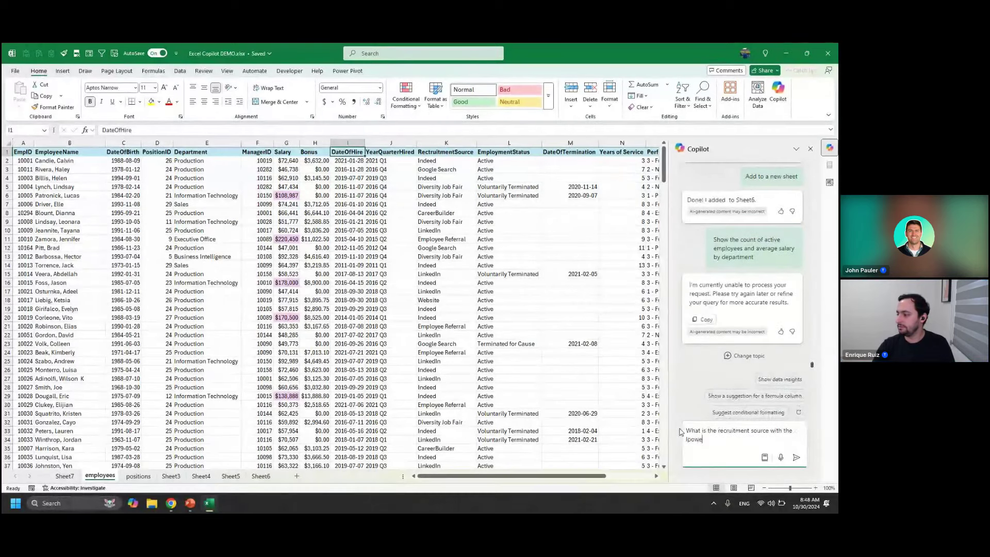
key(BackSpace)
key(BackSpace)
text(owes)
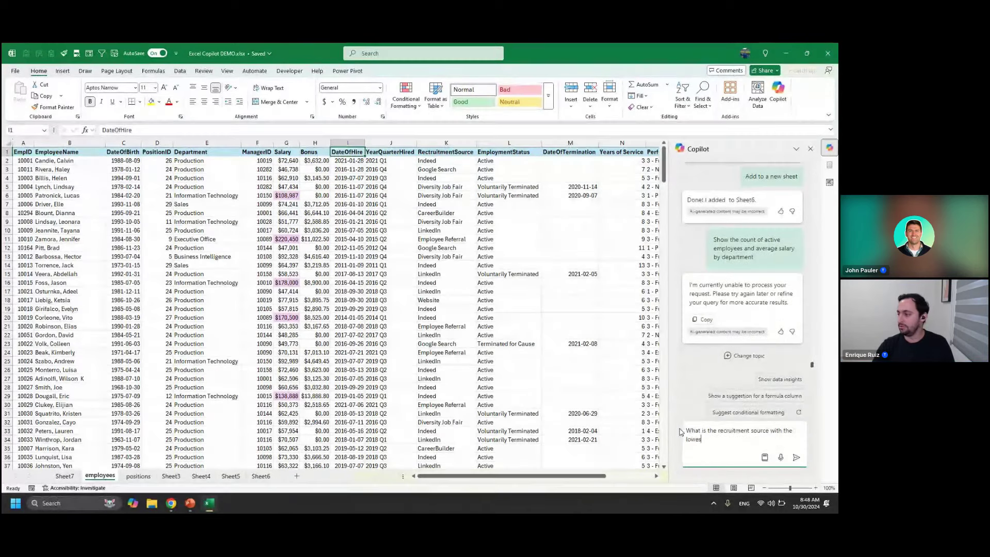
text(t percentage o)
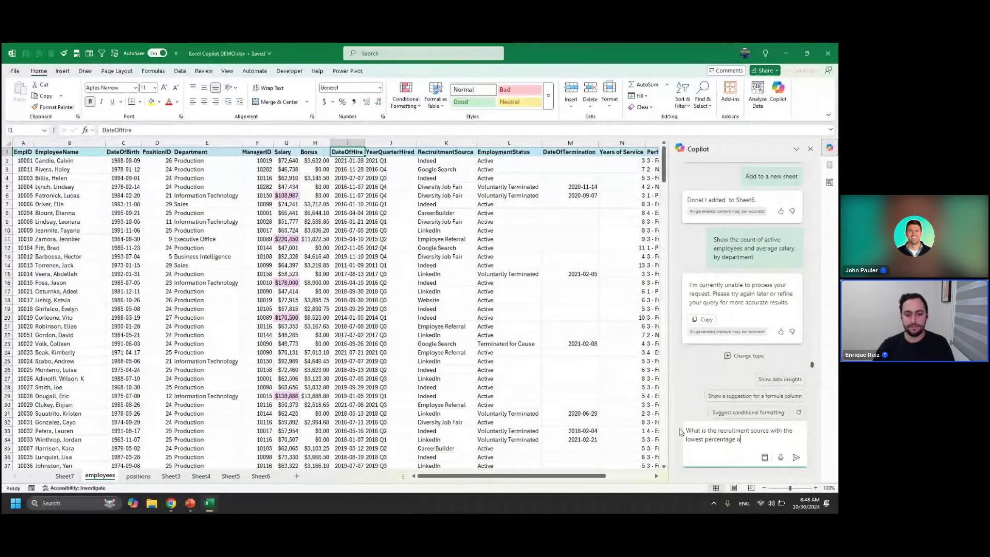
text(f empl)
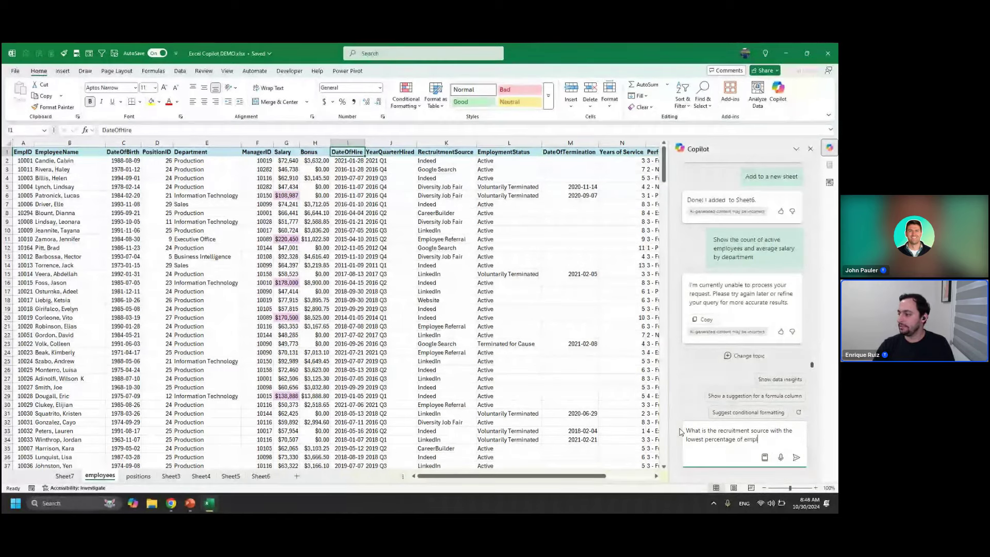
text(oyees being voluntari)
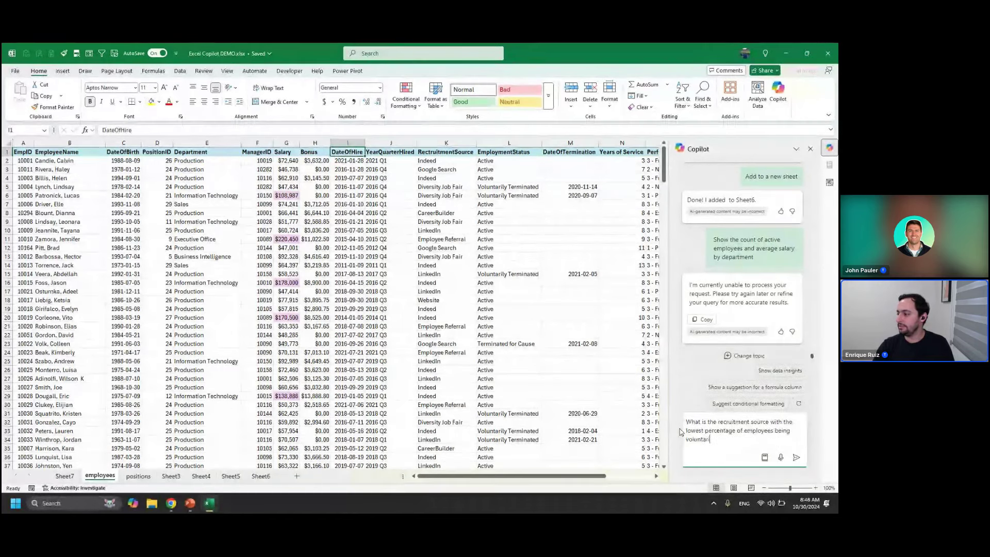
text(ly terminated?)
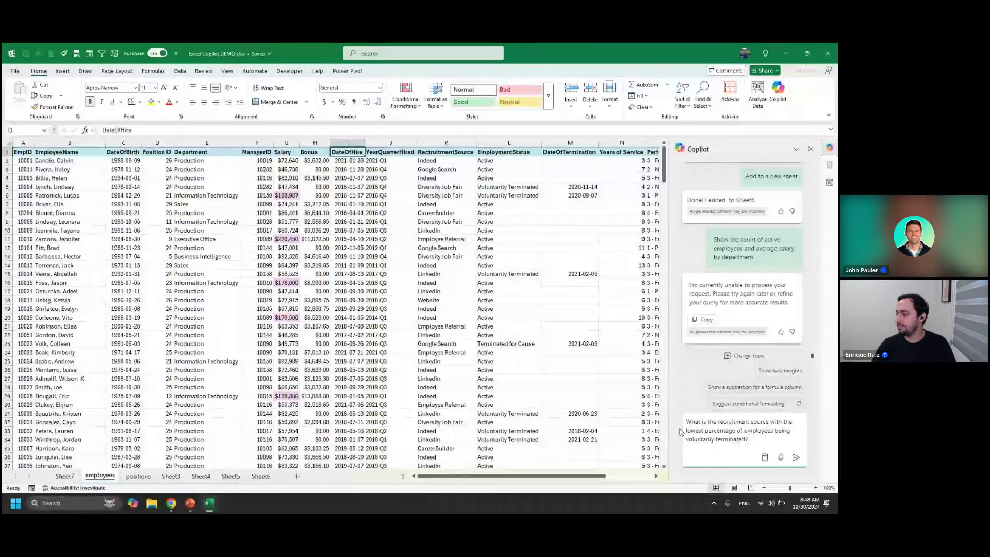
key(Return)
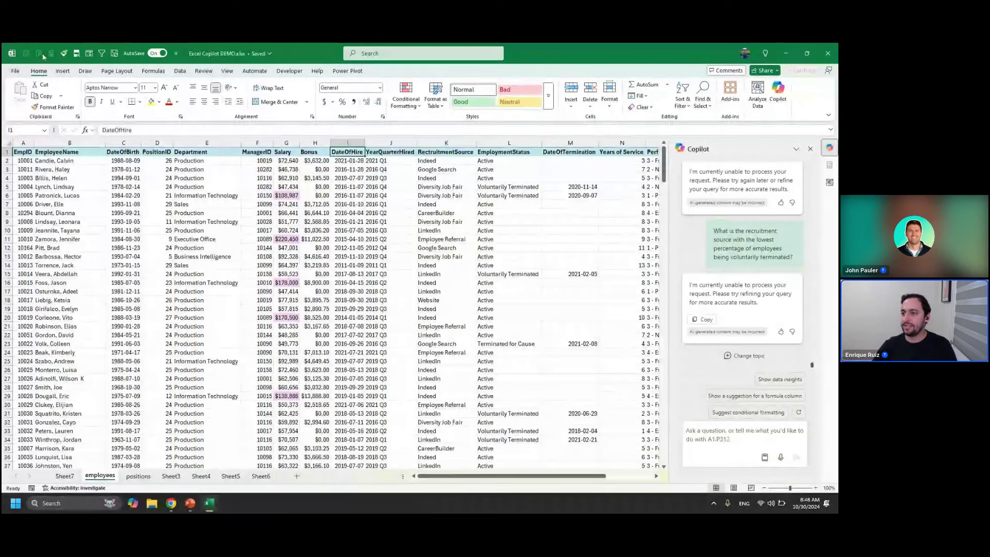
- Create a PivotTable from the employees data on a new worksheet with RecruitmentSource as its rows
click(63, 70)
click(22, 89)
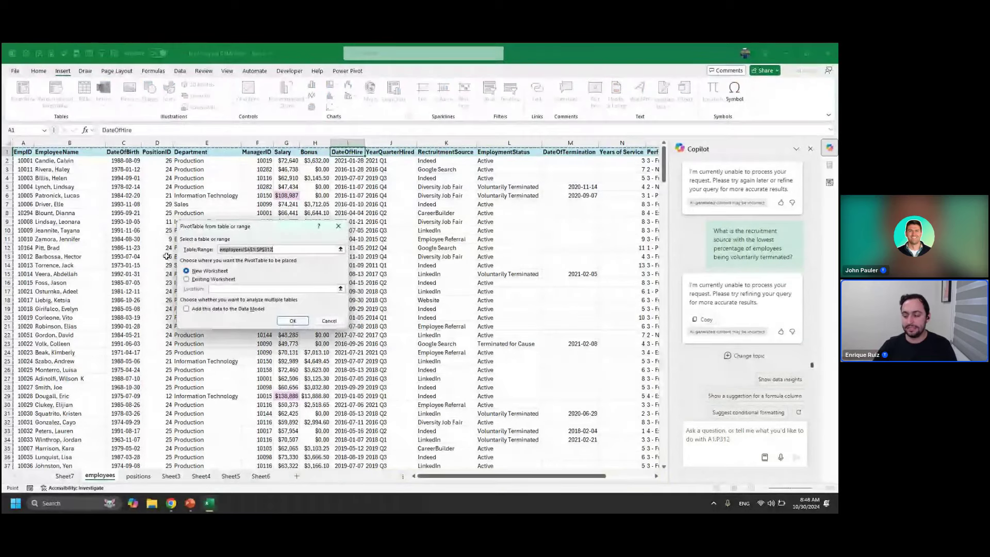
click(293, 321)
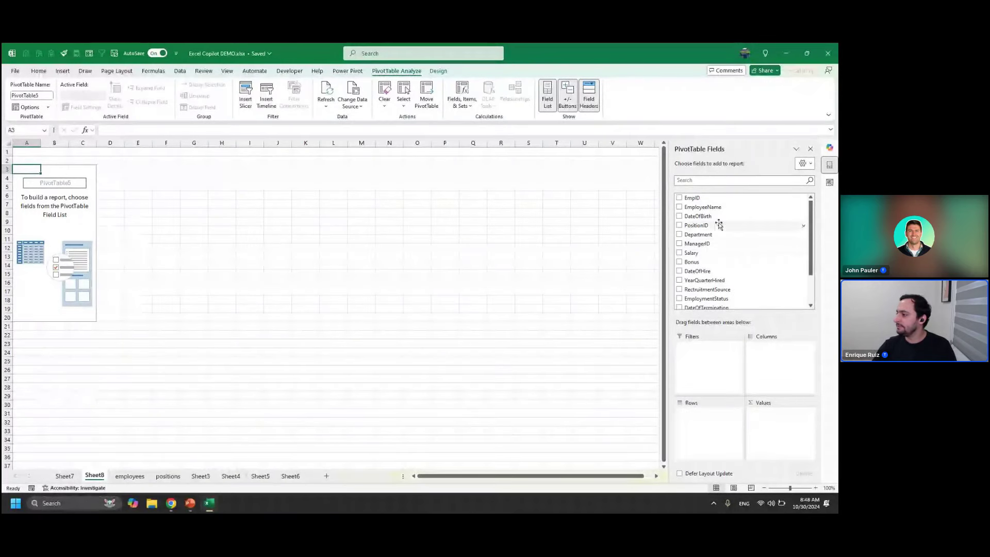
scroll(718, 226, down, 3)
drag(712, 249, 698, 417)
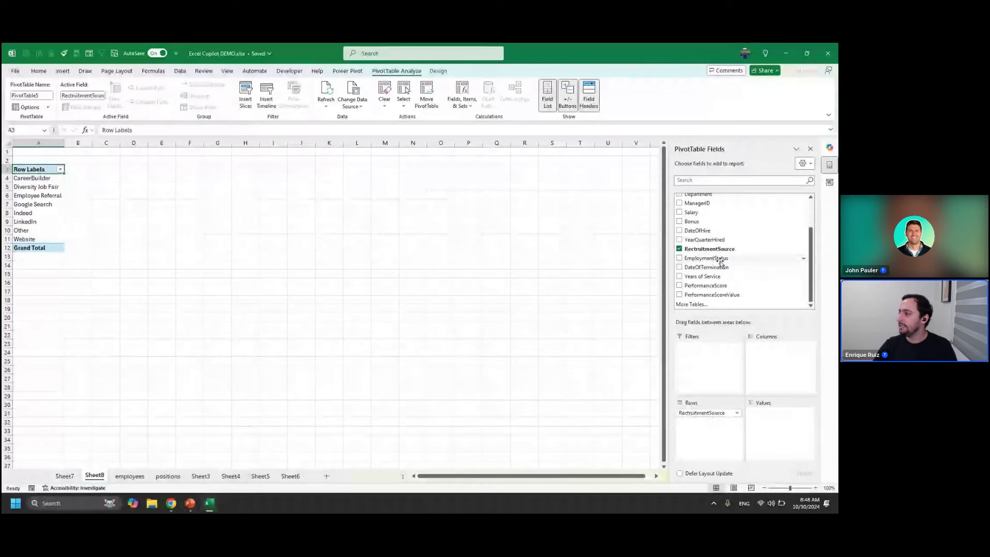
- Add EmploymentStatus to the PivotTable's columns and EmployeeName as a count to its values
drag(723, 263, 778, 363)
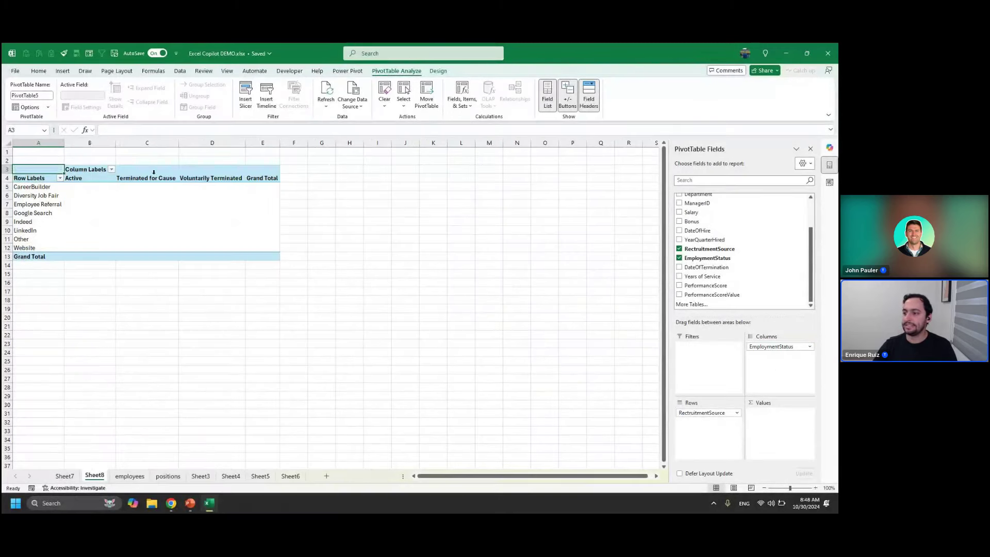
scroll(748, 251, up, 3)
drag(712, 207, 767, 412)
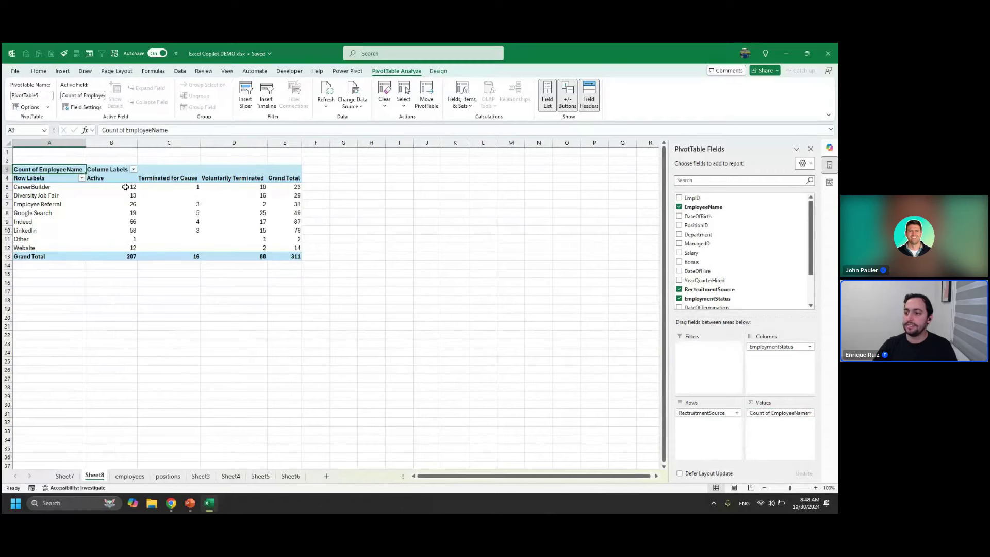
- Show the PivotTable's employee counts as a percentage of each recruitment source's row total
click(34, 188)
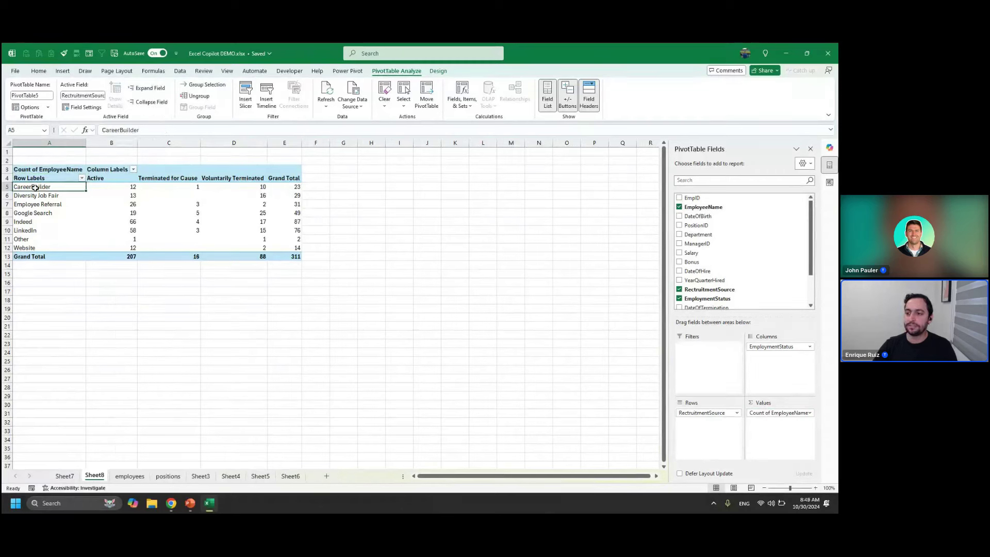
click(111, 187)
click(184, 188)
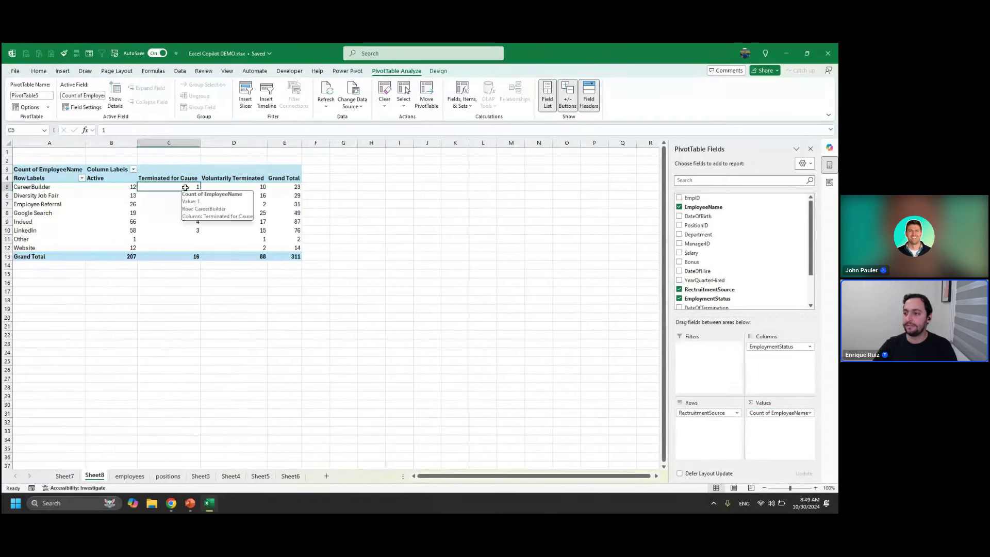
click(251, 188)
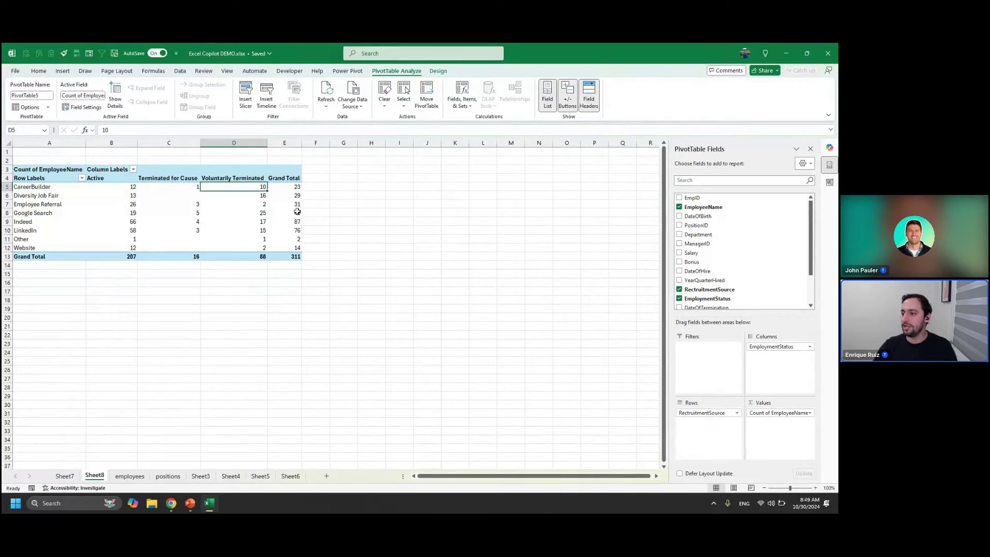
right_click(247, 187)
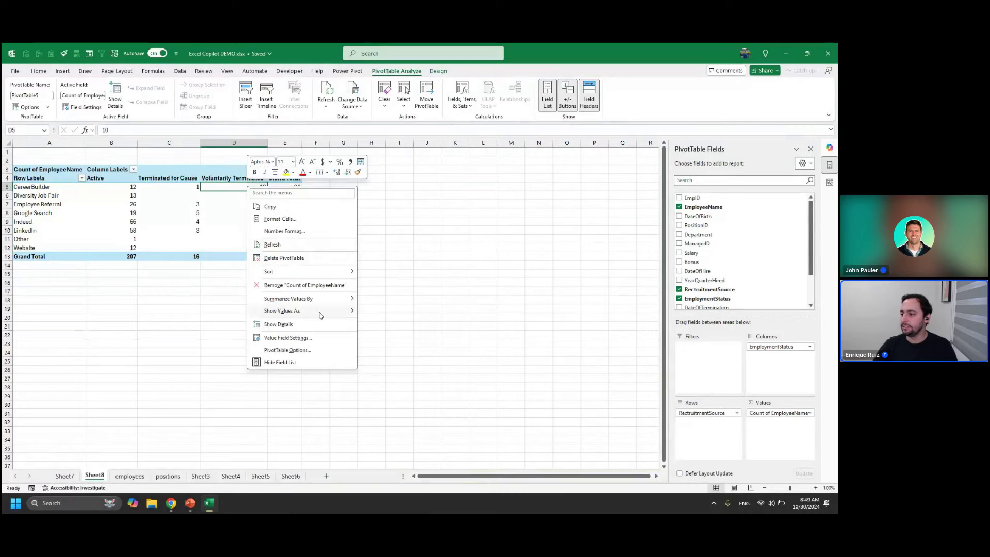
mouse_move(319, 315)
click(418, 336)
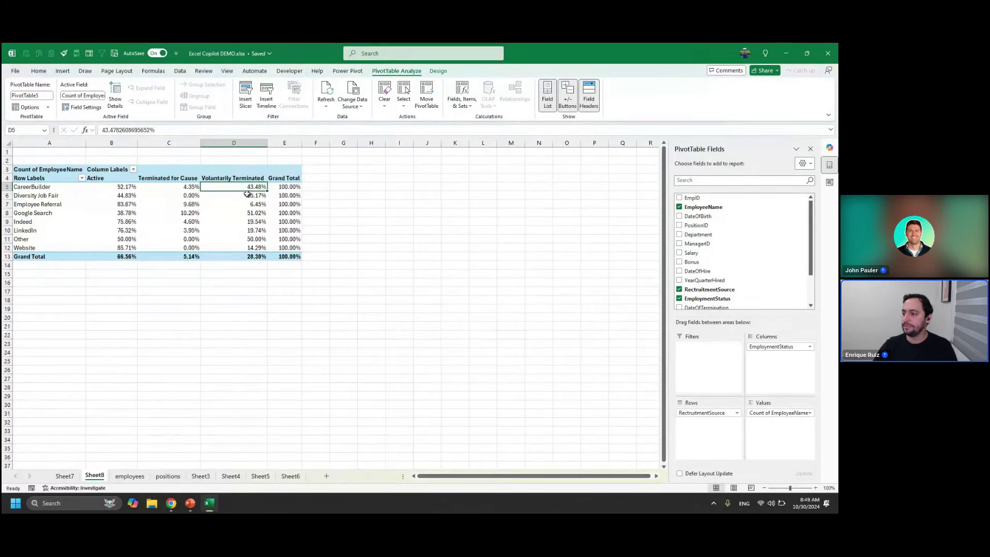
- Apply a red-to-white color scale, red for the highest values, to the Voluntarily Terminated percentages, excluding the grand total
drag(247, 194, 248, 248)
click(39, 70)
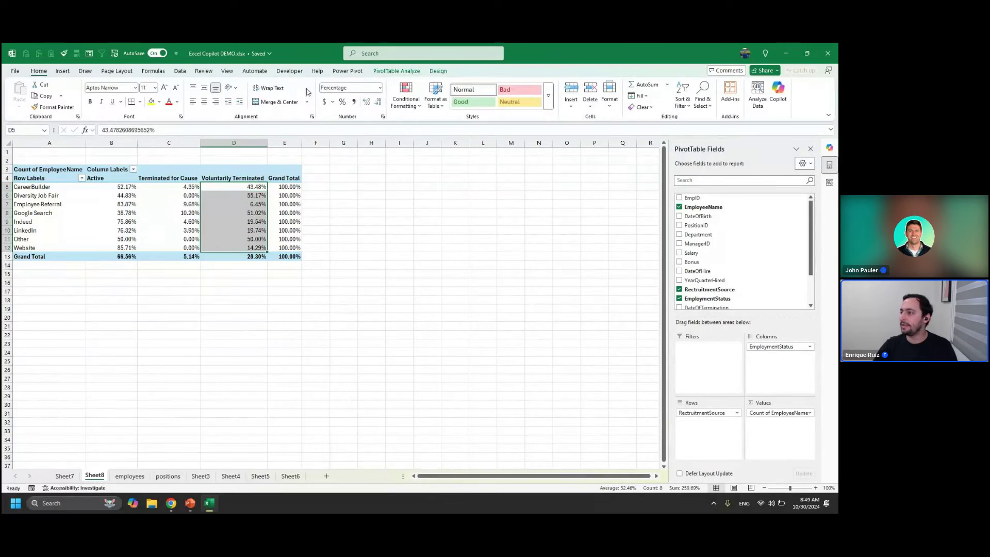
click(406, 98)
mouse_move(431, 180)
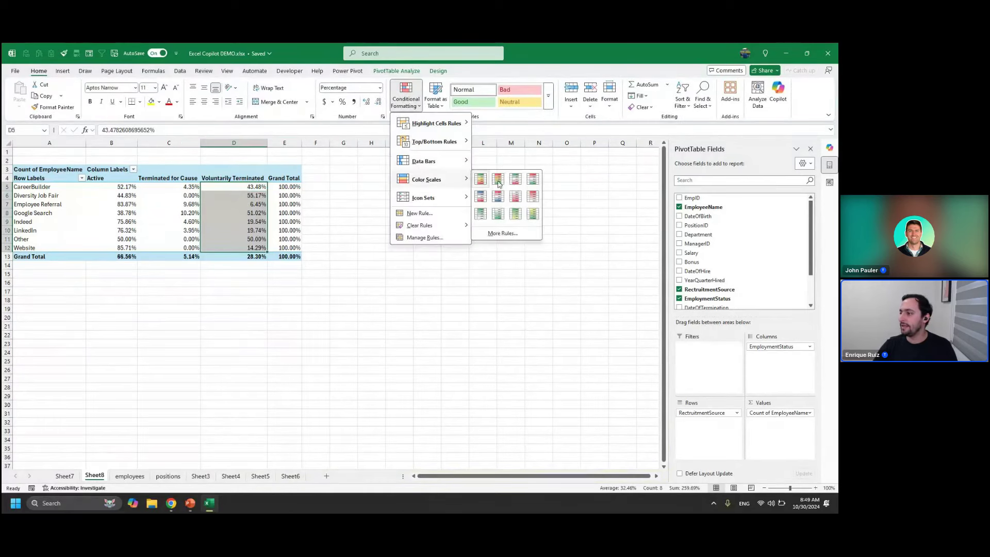
click(533, 198)
drag(245, 208, 31, 205)
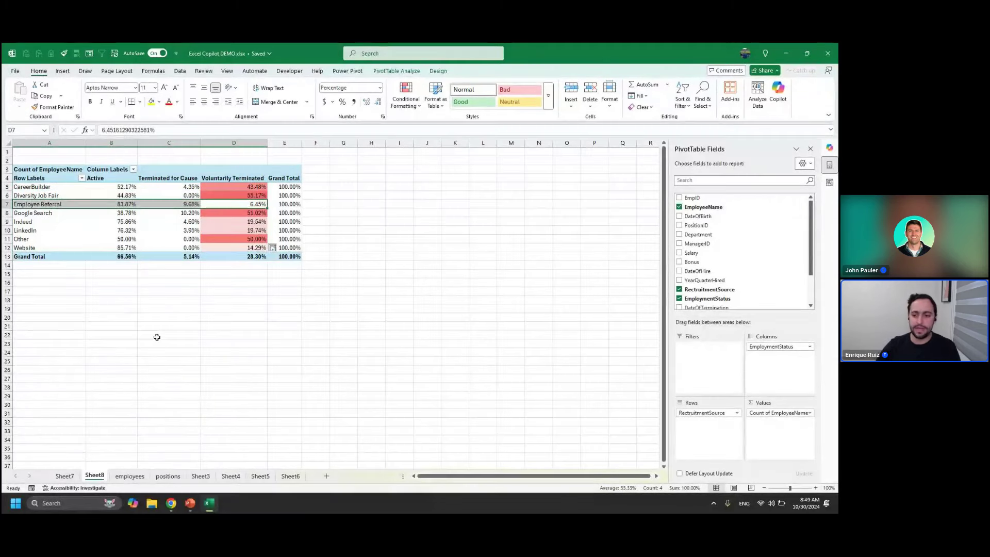
key(shift+BackSpace)
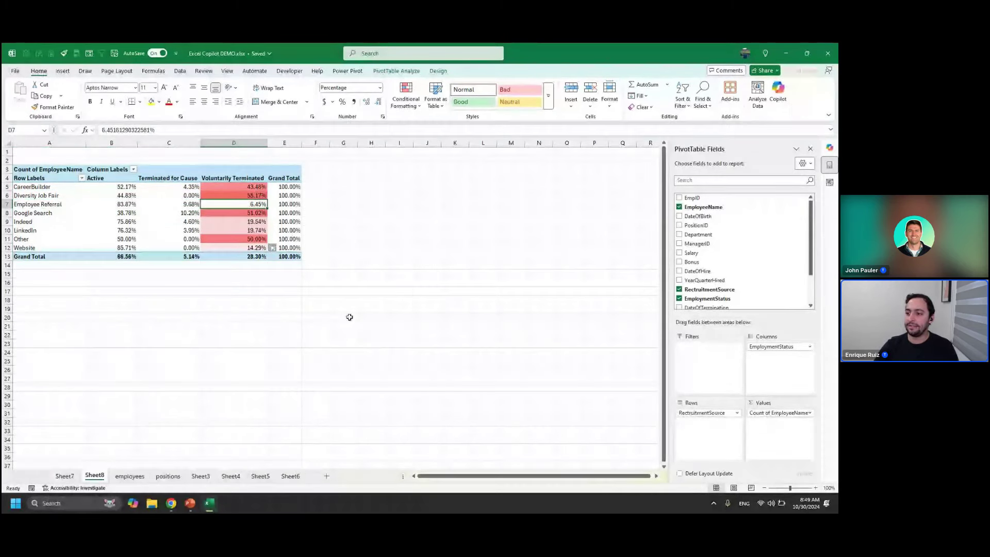